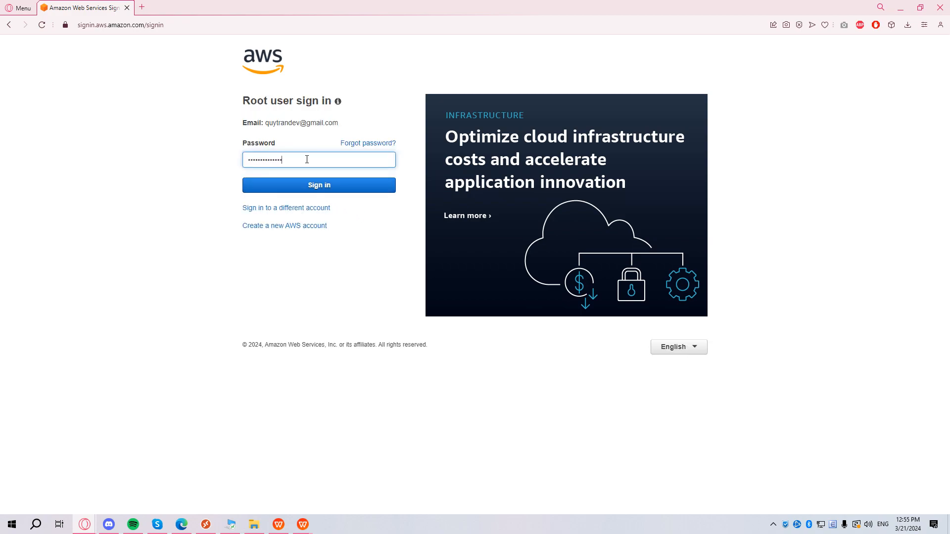
Submit the entered root user password to sign in to the console.
key("Return")
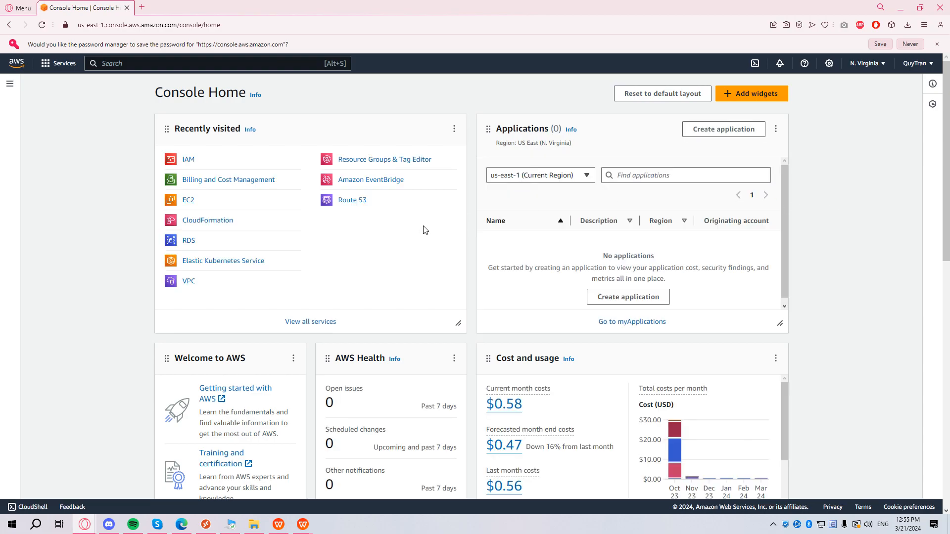
From IAM Users, check the assignment notes in WPS, then start creating a new IAM user.
left_click(186, 161)
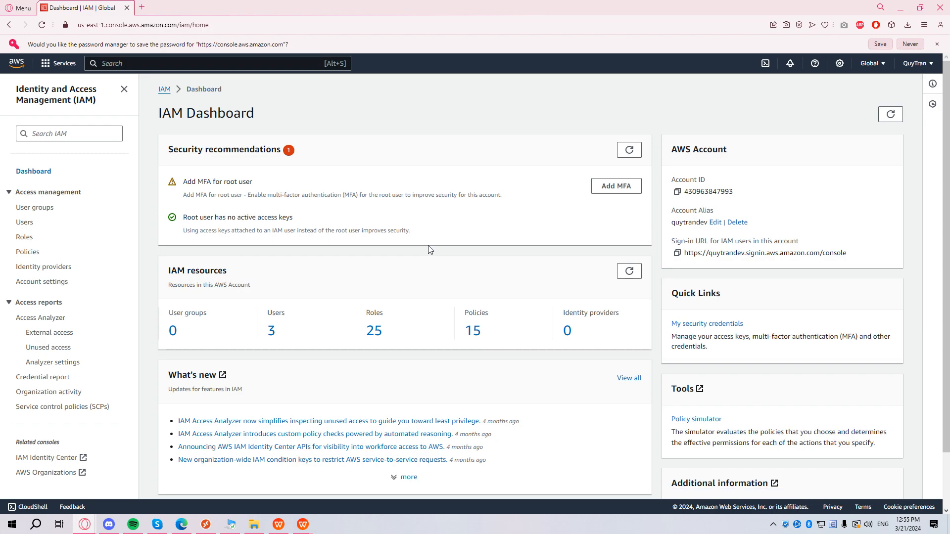
left_click(24, 204)
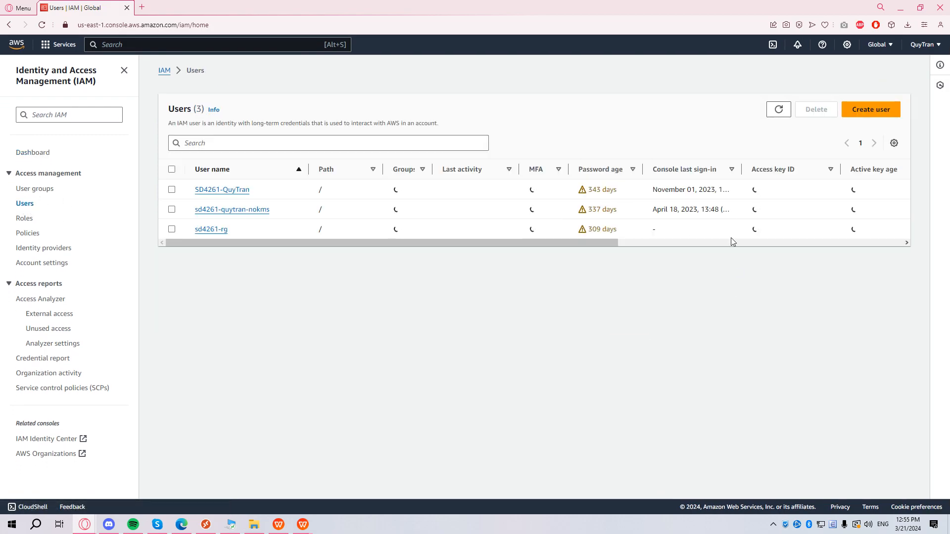
left_click(278, 525)
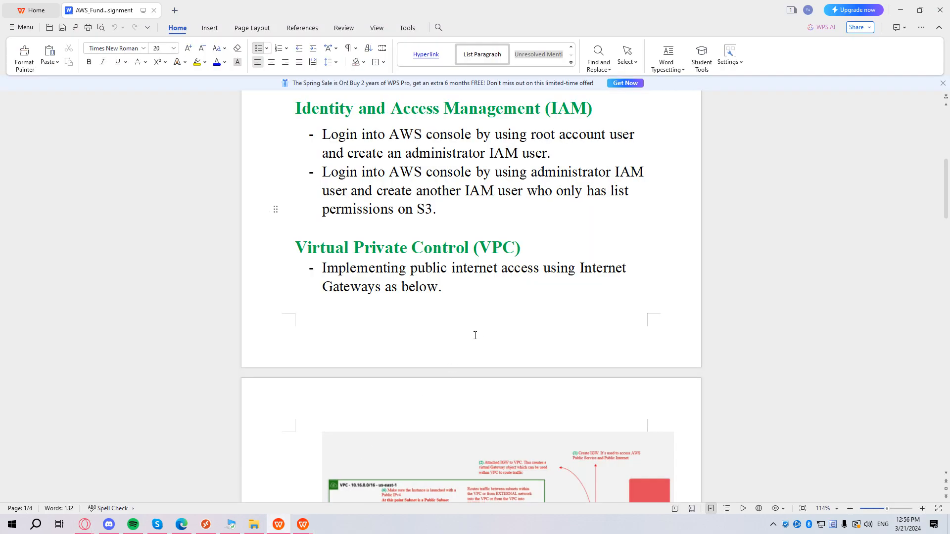
left_click(896, 15)
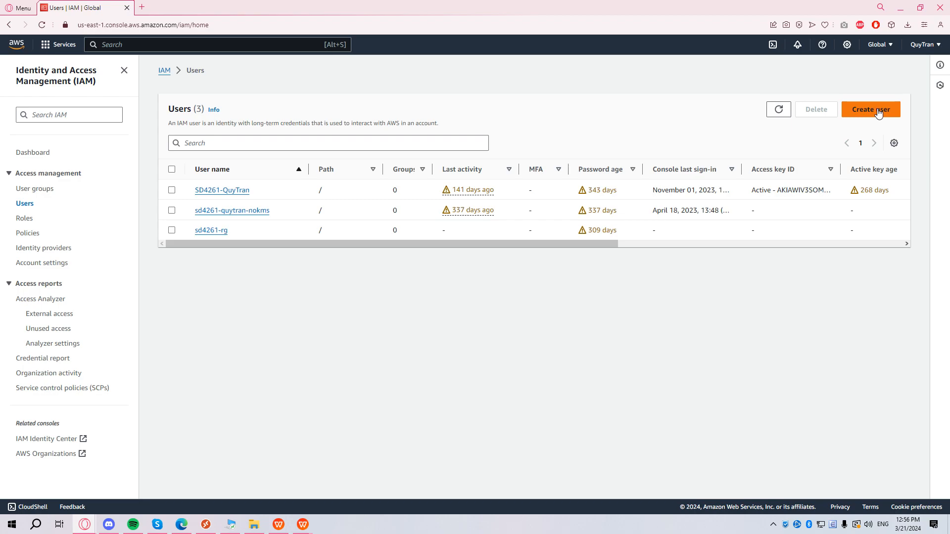
left_click(883, 110)
left_click(272, 177)
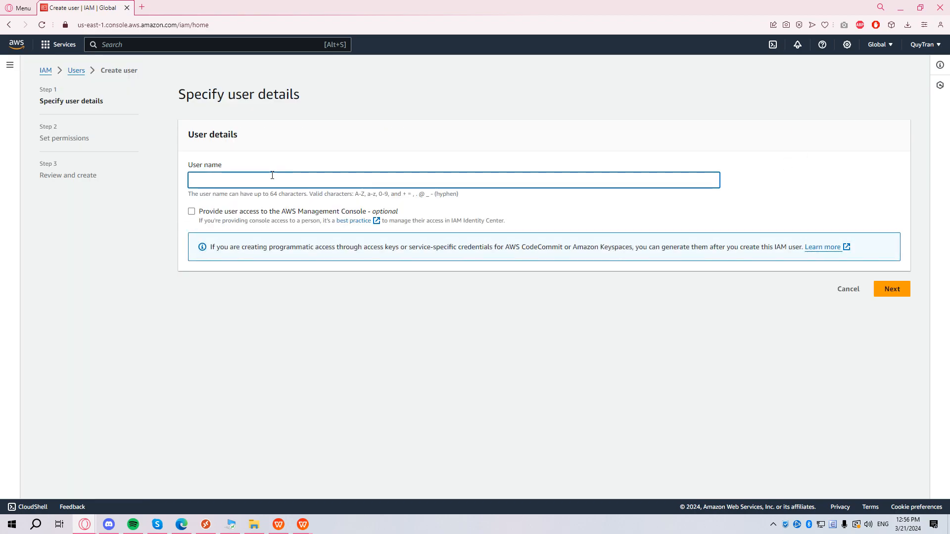
Name the new admin user and give it IAM-user console access with a custom password.
type("Sd")
key("BackSpace")
type("d4261-admin")
left_click(253, 216)
left_click(280, 307)
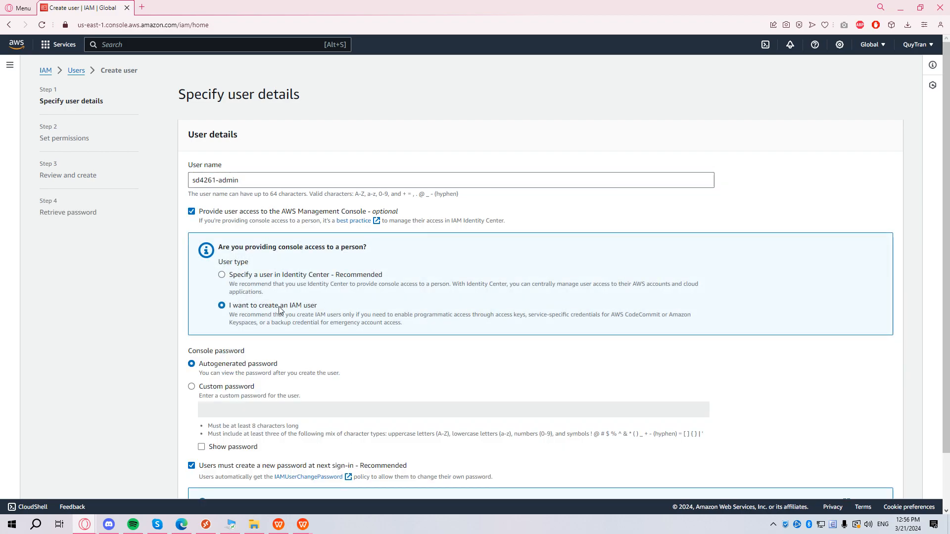
scroll(462, 342, "down", 1)
left_click(214, 324)
Enter the custom password, turn off forced reset at next sign-in, and proceed to permissions.
left_click(319, 350)
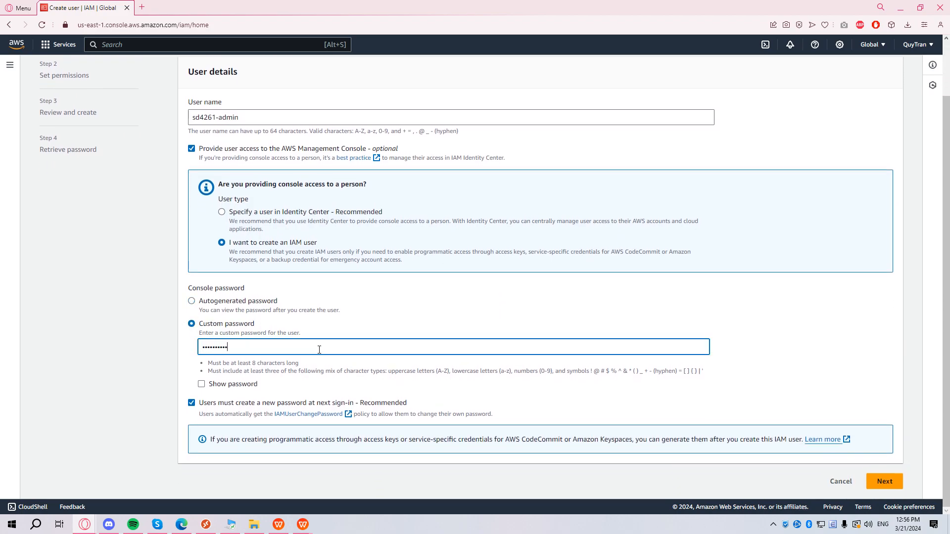
key("ctrl+a")
type("****")
left_click(277, 402)
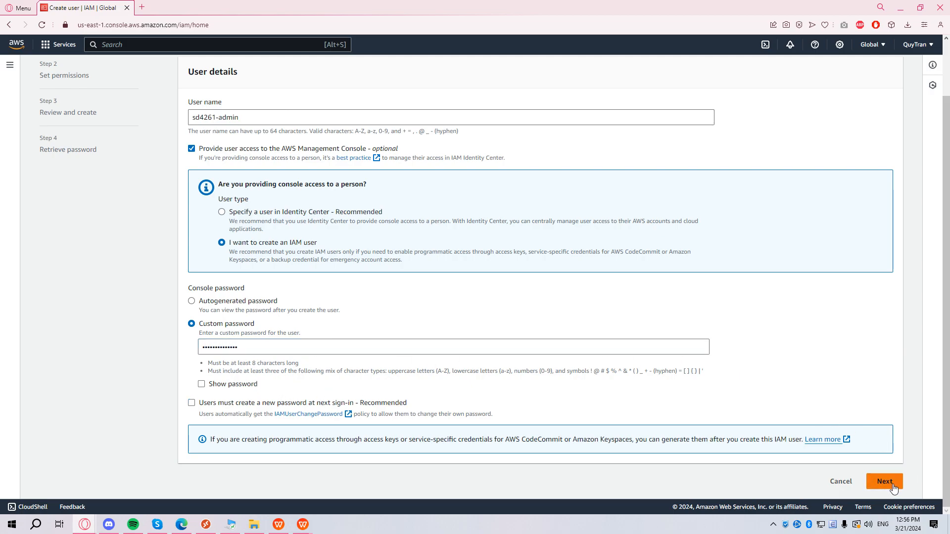
left_click(885, 482)
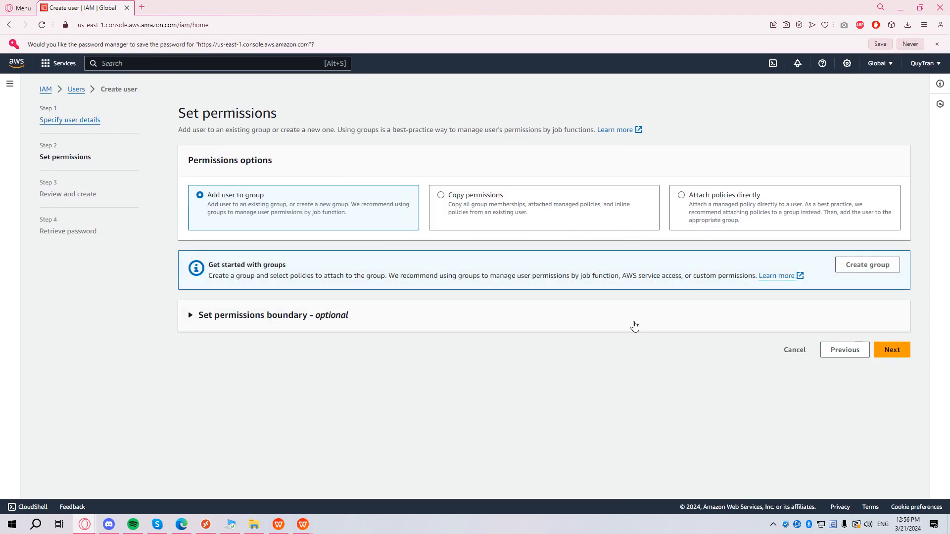
Attach the AdministratorAccess policy directly to the user and continue to review.
left_click(739, 228)
scroll(515, 314, "down", 2)
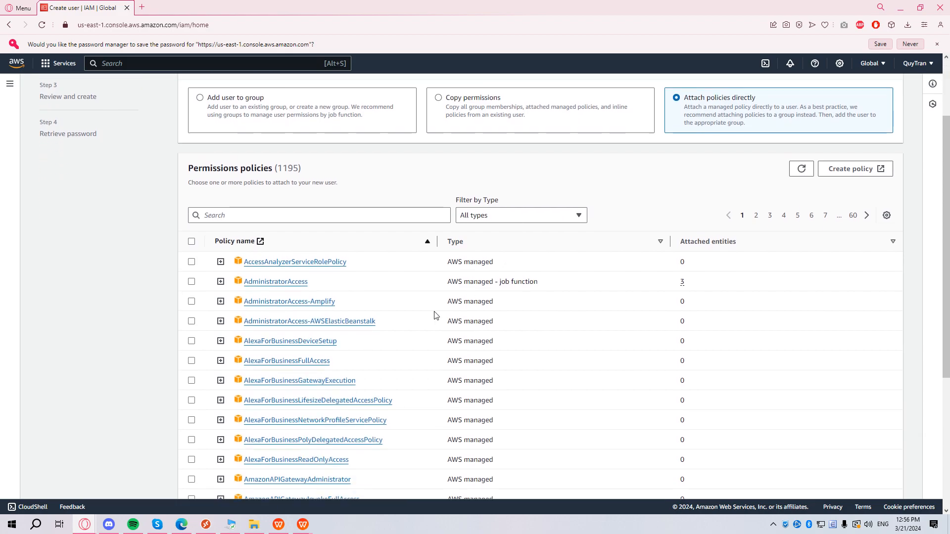
left_click(191, 282)
scroll(709, 388, "down", 3)
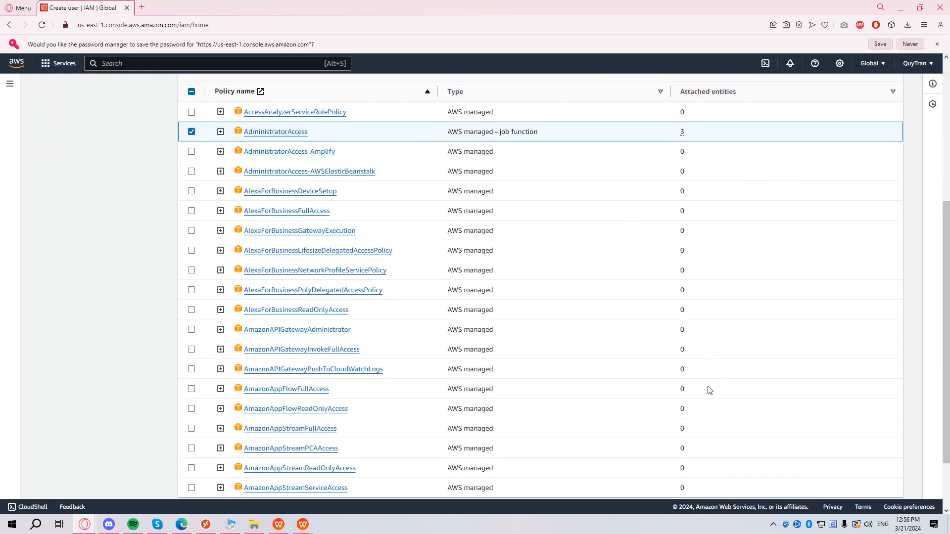
scroll(710, 385, "up", 1)
scroll(710, 385, "down", 2)
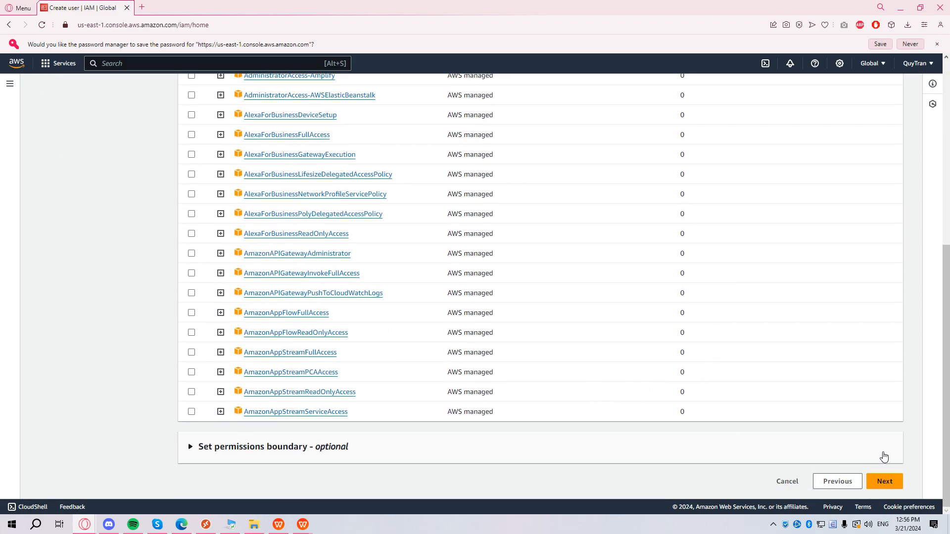
left_click(884, 482)
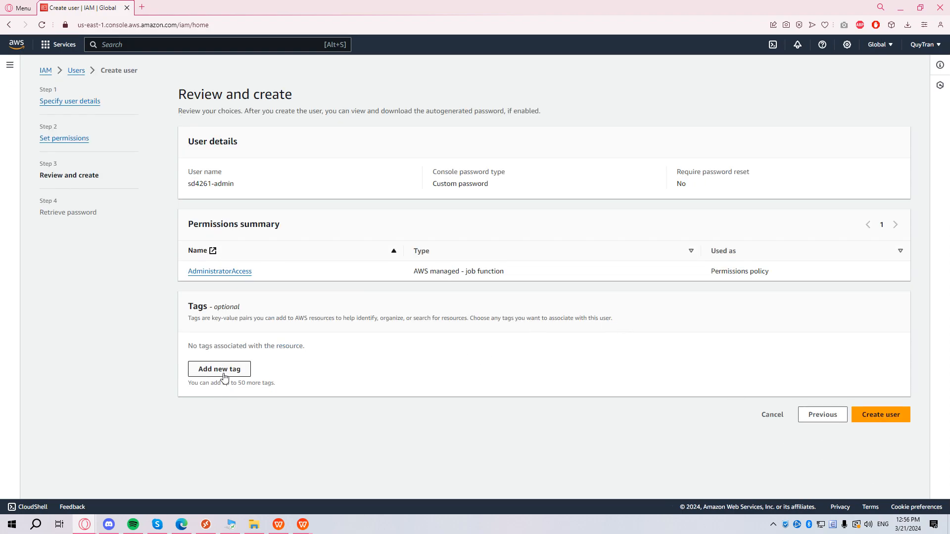
Add an aws-fund tag and create the IAM user.
left_click(224, 375)
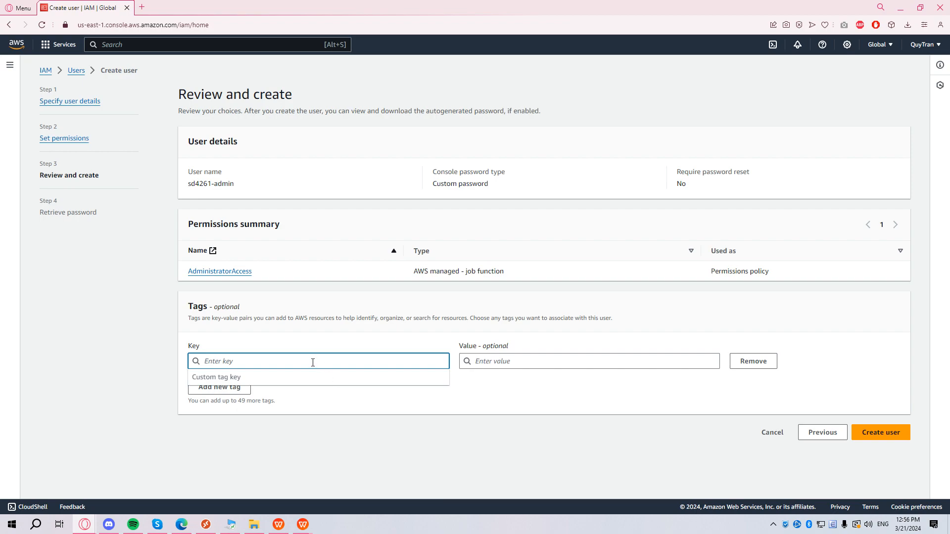
type("aws-fund")
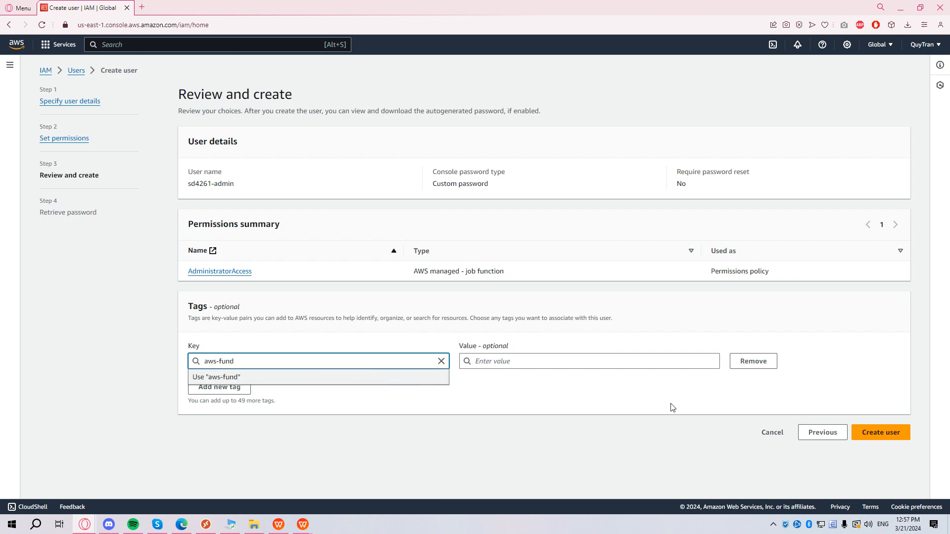
left_click(645, 407)
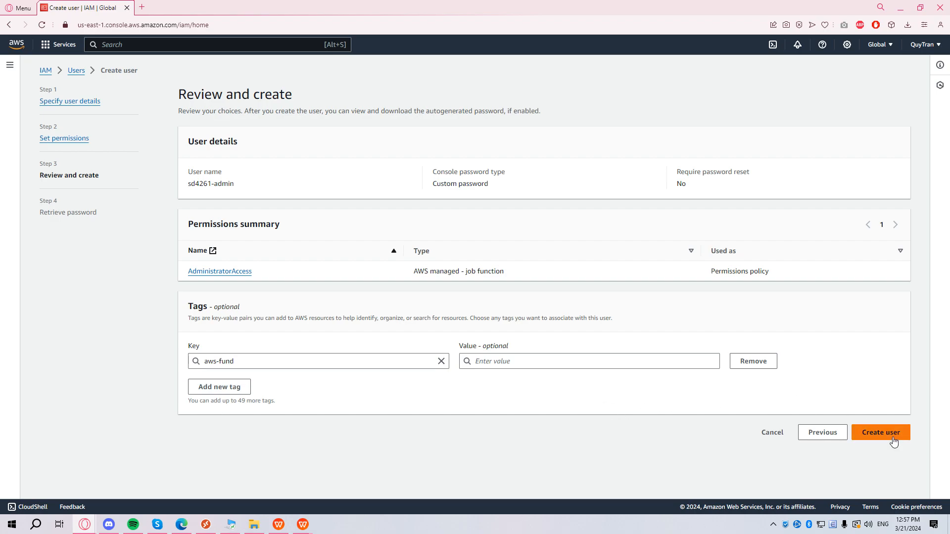
left_click(891, 438)
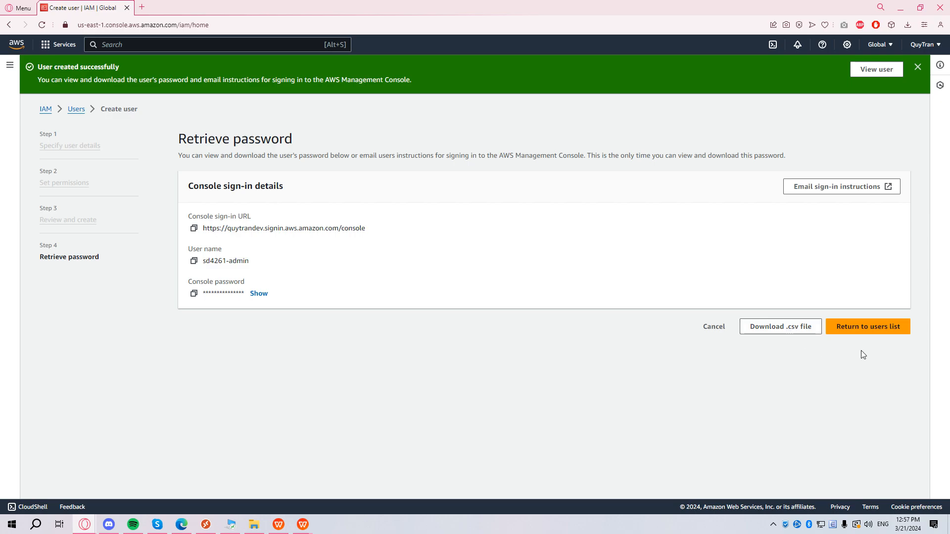
Go to the IAM user sign-in page and look up the account ID from the account menu.
left_click(876, 329)
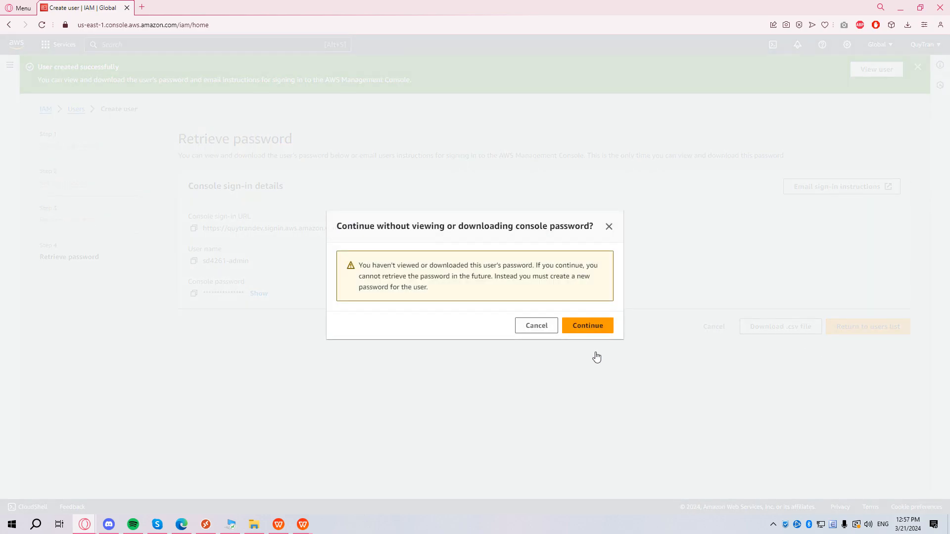
left_click(599, 326)
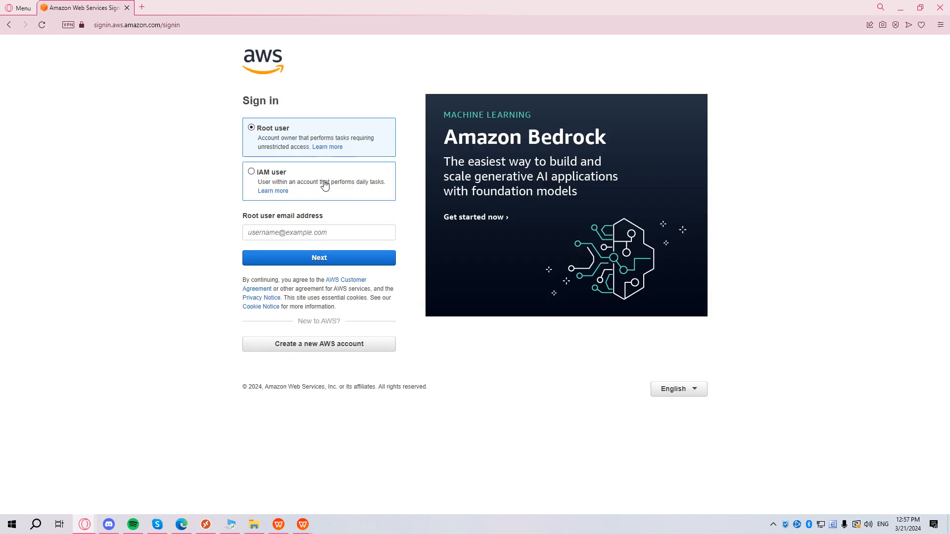
left_click(325, 185)
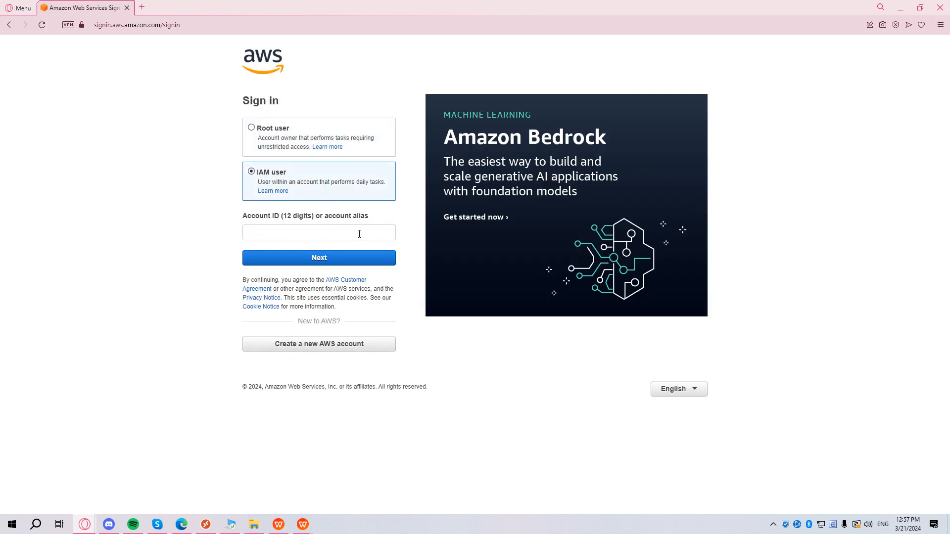
left_click(291, 229)
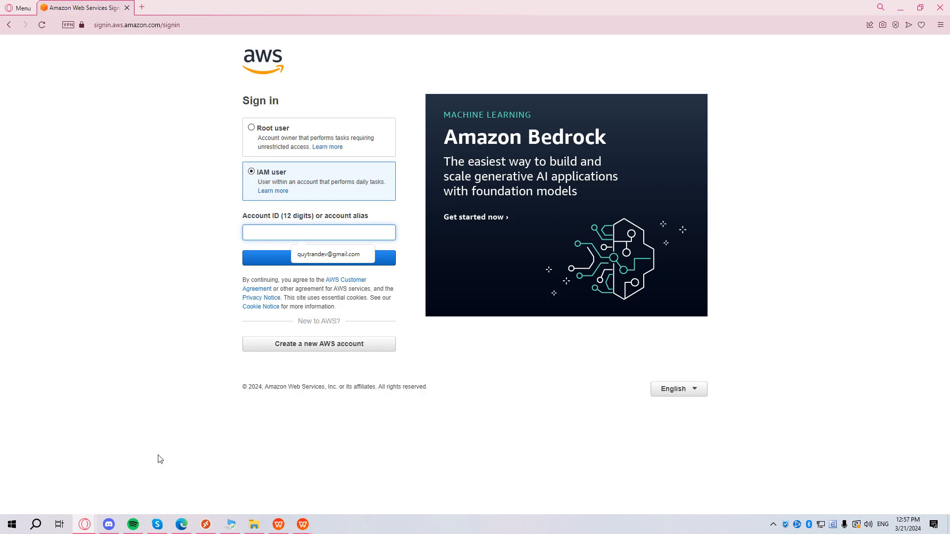
mouse_move(85, 525)
left_click(189, 490)
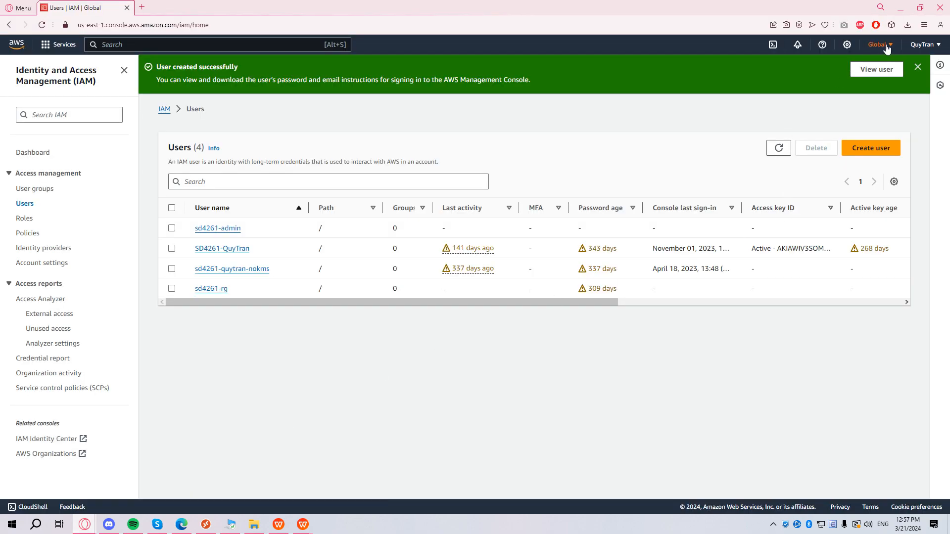
left_click(884, 47)
left_click(923, 45)
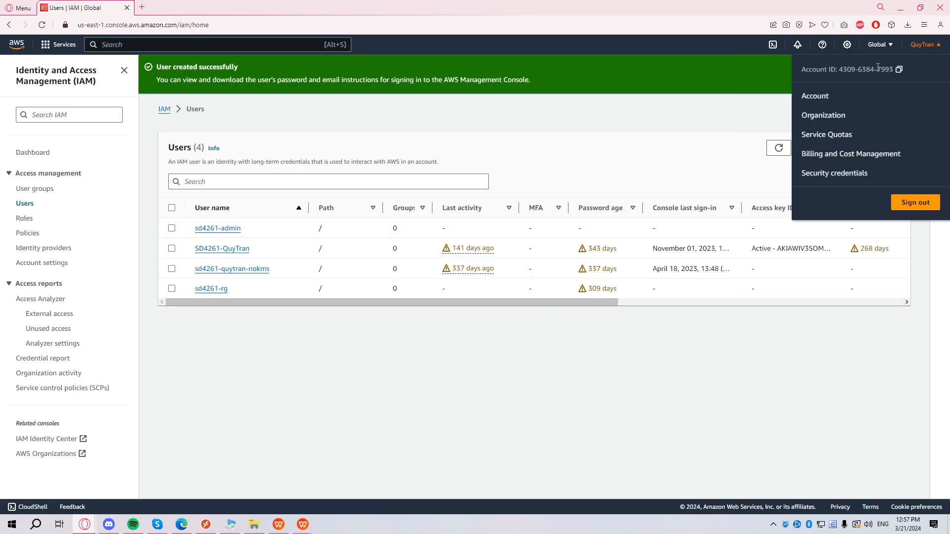
left_click(901, 8)
Sign in as the new admin user with account alias, user name and password; open EC2 in background.
double_click(356, 217)
left_click(330, 237)
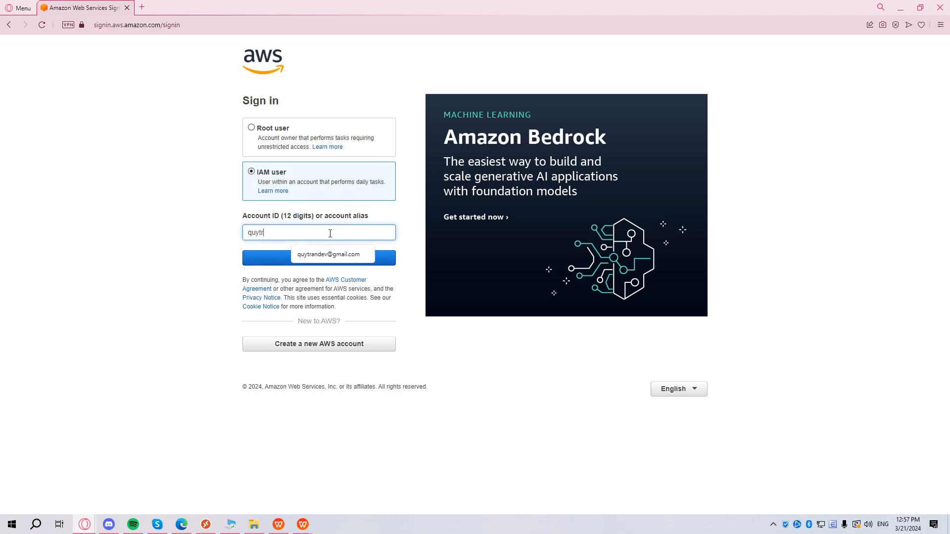
left_click(166, 231)
left_click(381, 260)
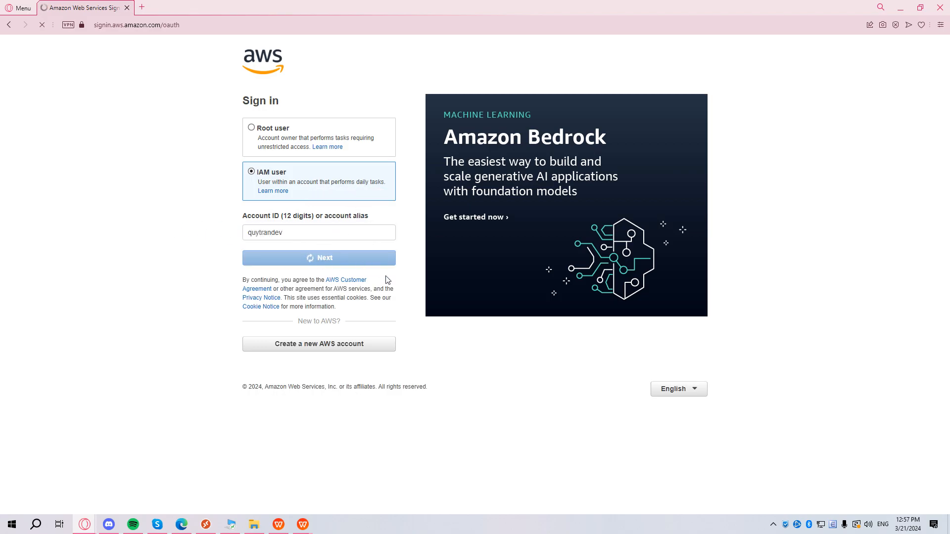
type("sd4261-admin")
key("Tab")
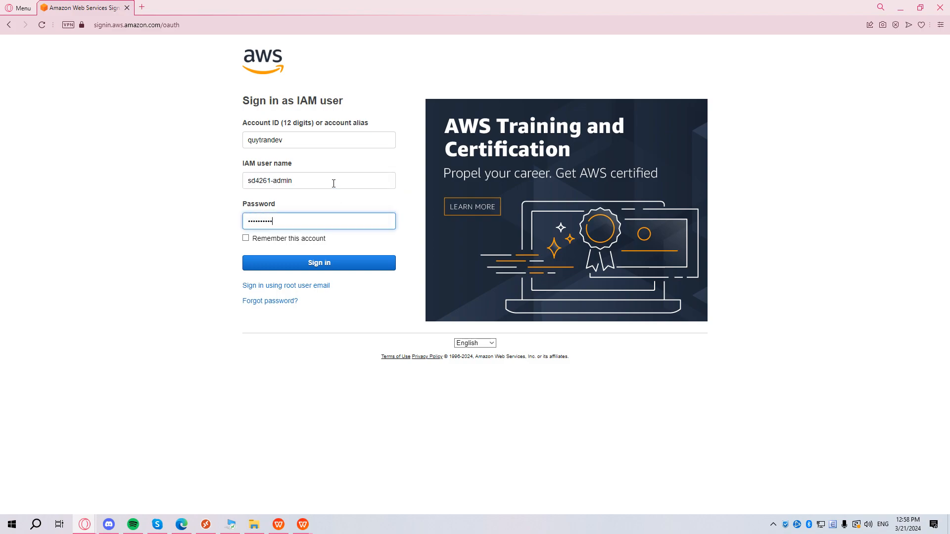
left_click(358, 263)
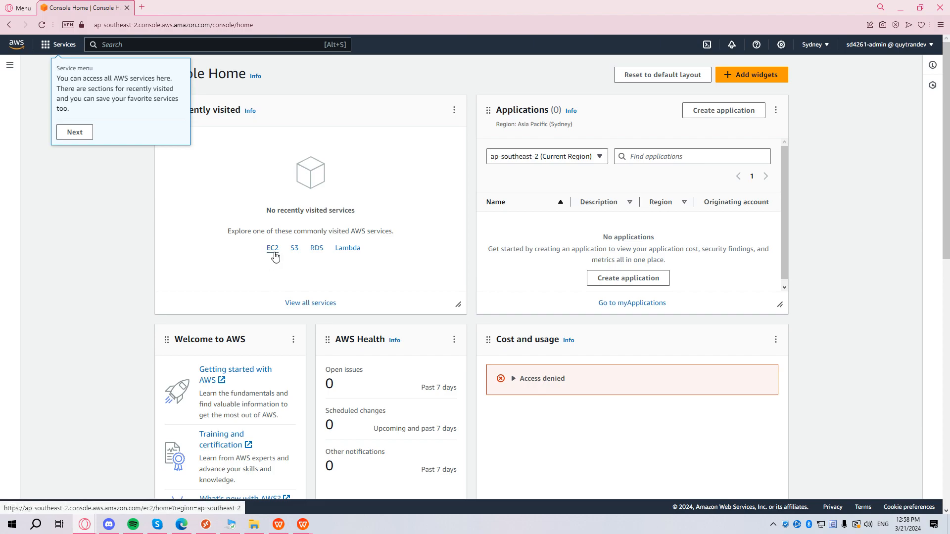
middle_click(273, 250)
Open S3 and Lambda in background tabs, view the EC2, S3 and Lambda tabs, then return home.
middle_click(295, 249)
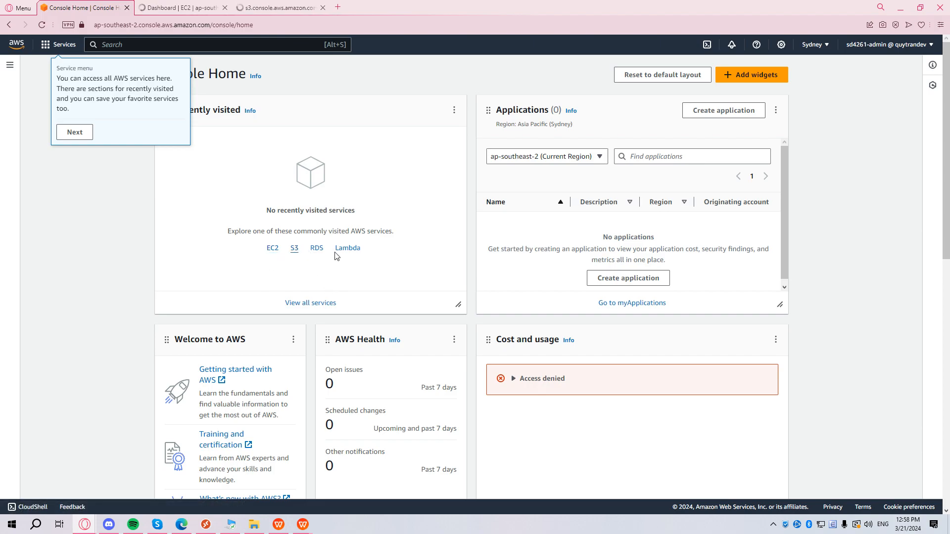
middle_click(346, 249)
left_click(204, 6)
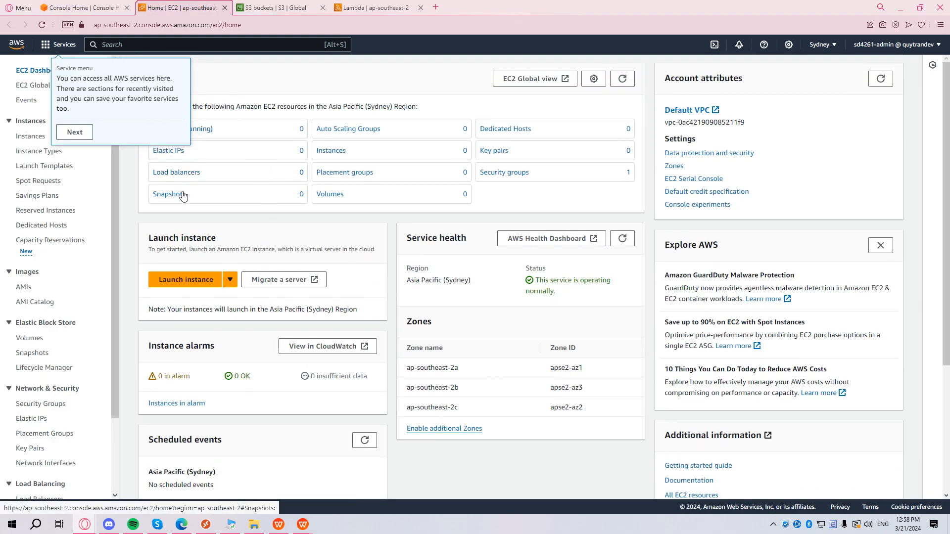
scroll(184, 197, "down", 1)
scroll(154, 177, "up", 1)
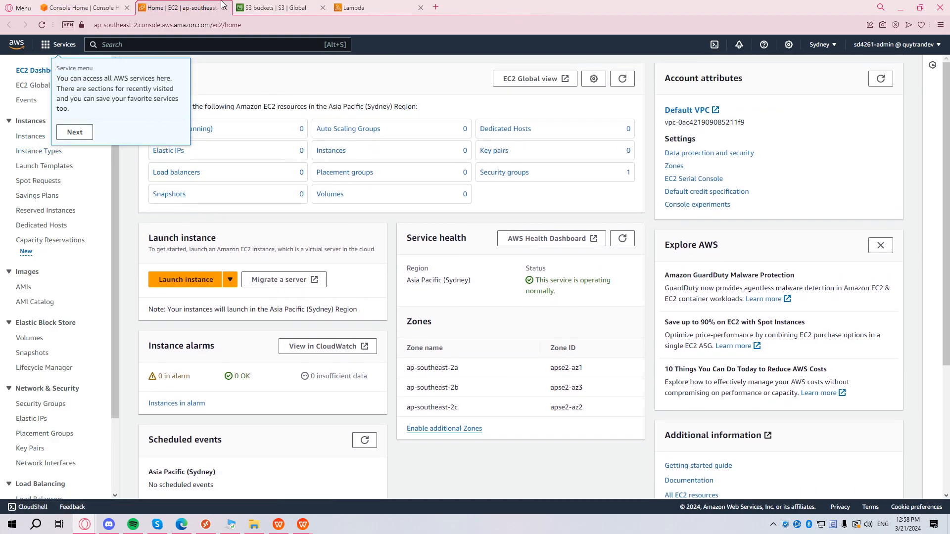
left_click(265, 7)
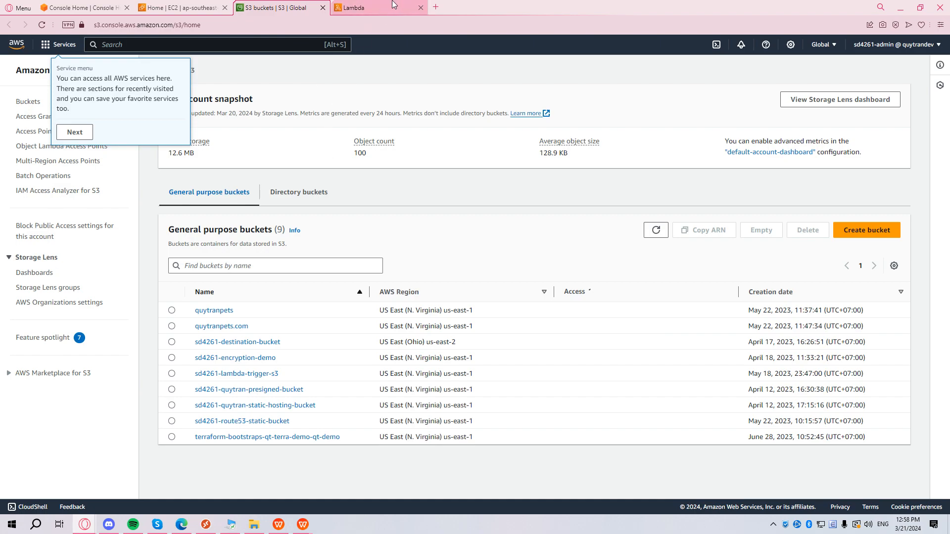
left_click(392, 6)
left_click(290, 6)
left_click(154, 6)
left_click(100, 4)
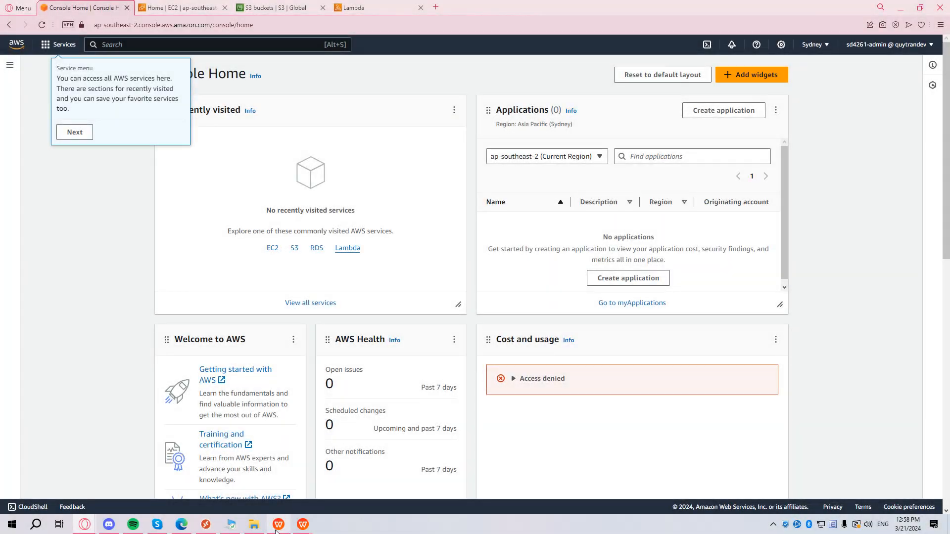
Read the assignment's IAM task for a user with only S3 list permissions, then minimize WPS.
mouse_move(279, 525)
left_click(277, 470)
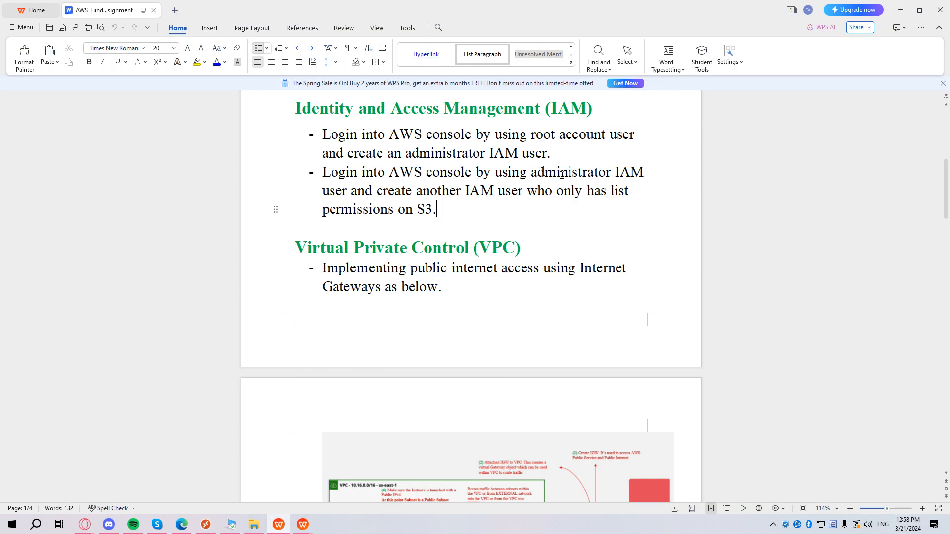
left_click_drag(616, 174, 539, 209)
left_click(518, 224)
left_click_drag(414, 210, 442, 210)
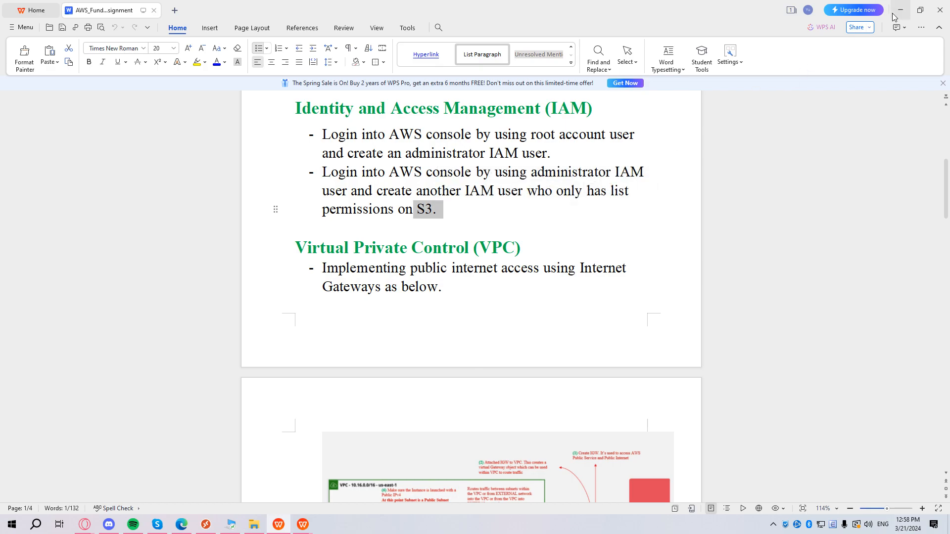
left_click(898, 12)
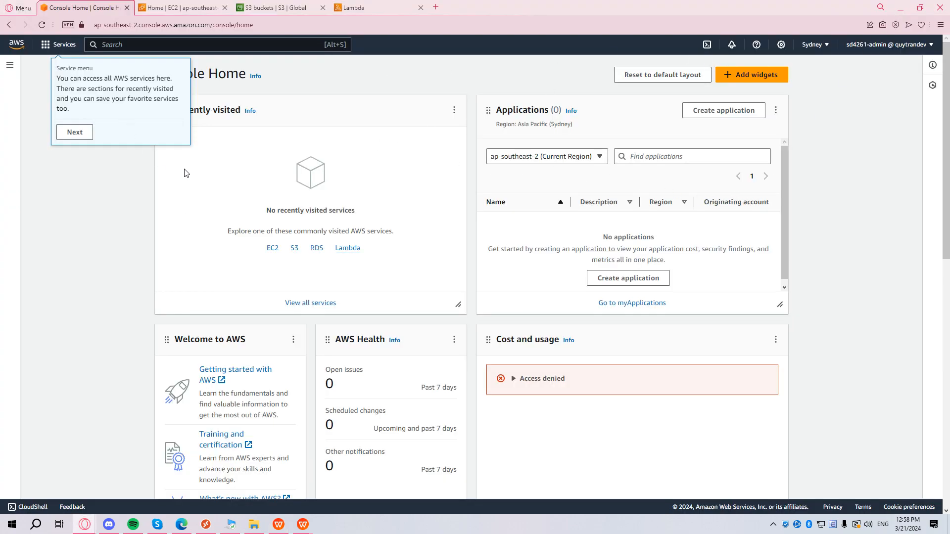
Search for IAM, go to Policies, and start a new policy.
left_click(193, 44)
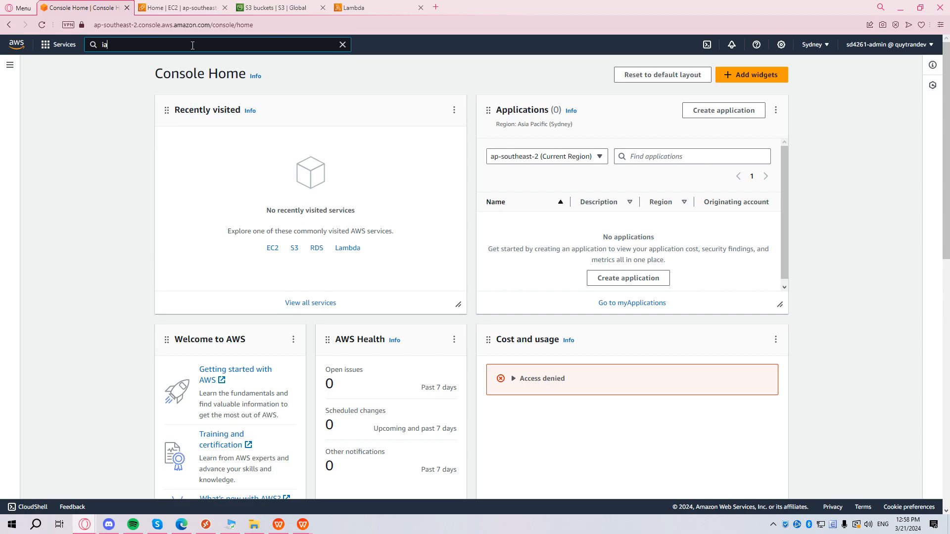
type("iam")
left_click(247, 124)
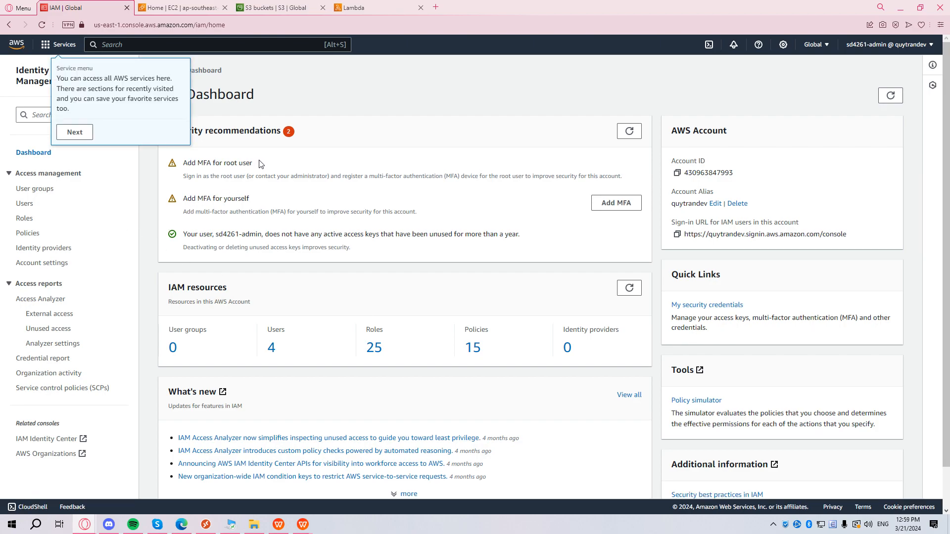
left_click(28, 234)
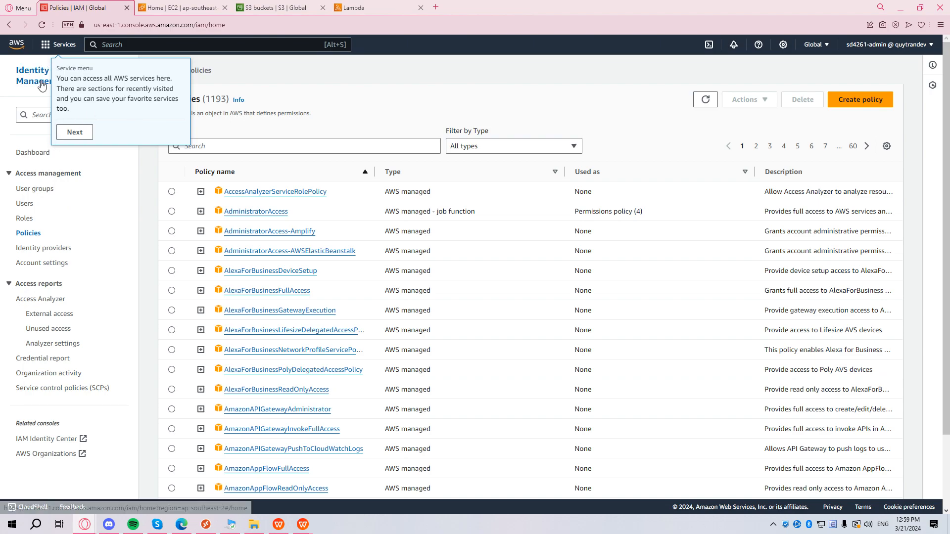
left_click(861, 99)
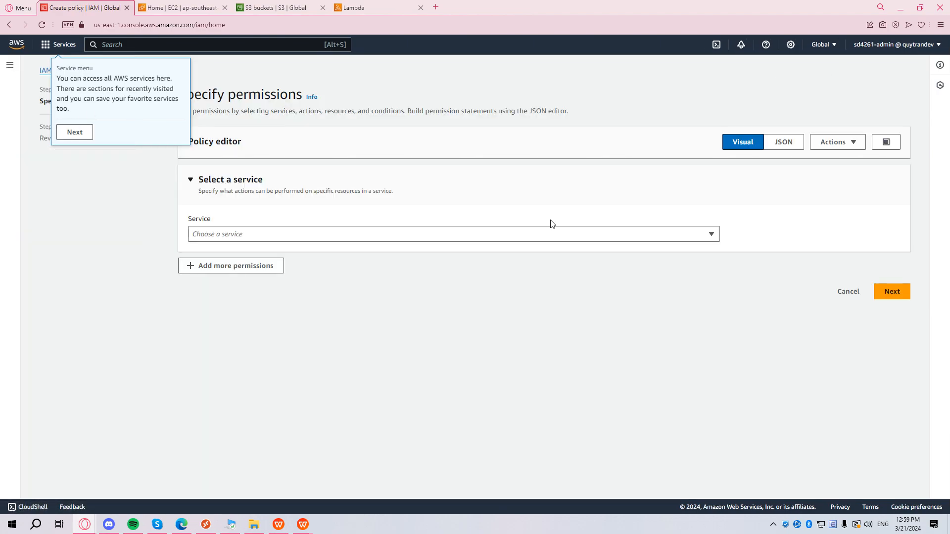
Choose S3 as the policy service and allow all 15 List actions.
left_click(325, 236)
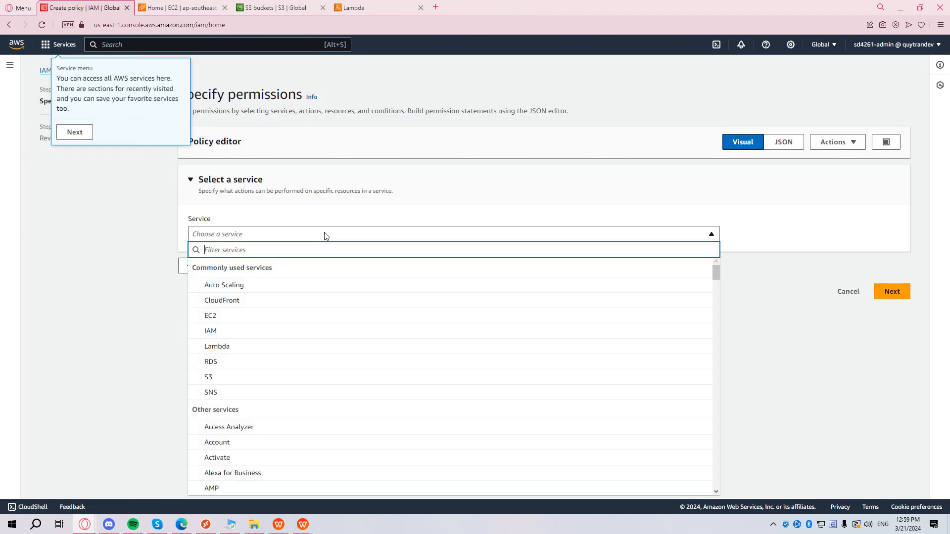
left_click(237, 377)
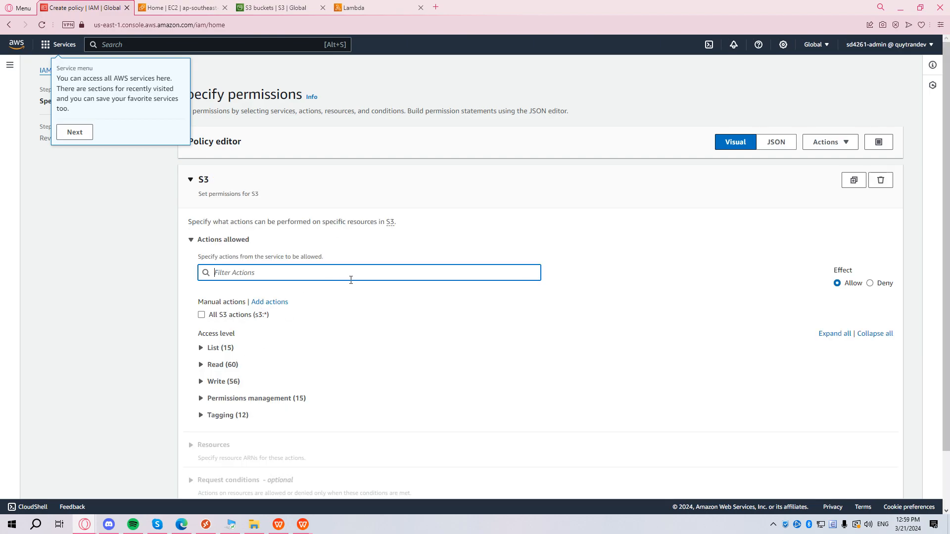
scroll(379, 275, "down", 1)
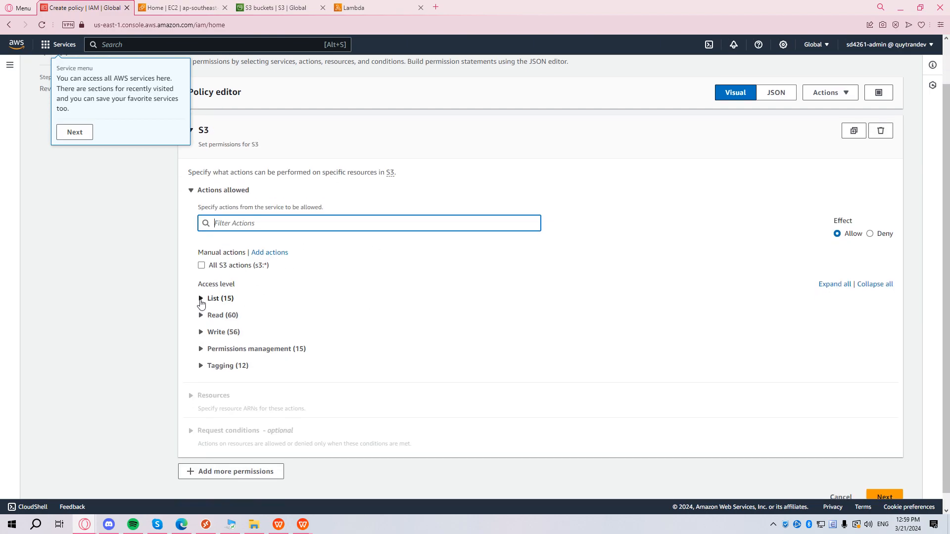
left_click(201, 302)
left_click(212, 317)
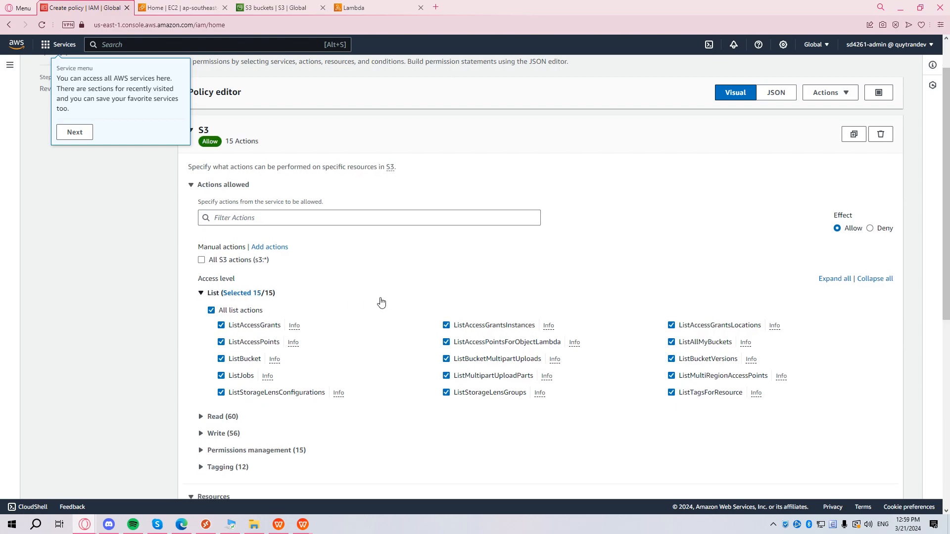
Apply the actions to all resources and advance to the policy review step.
scroll(401, 285, "down", 2)
scroll(426, 276, "down", 2)
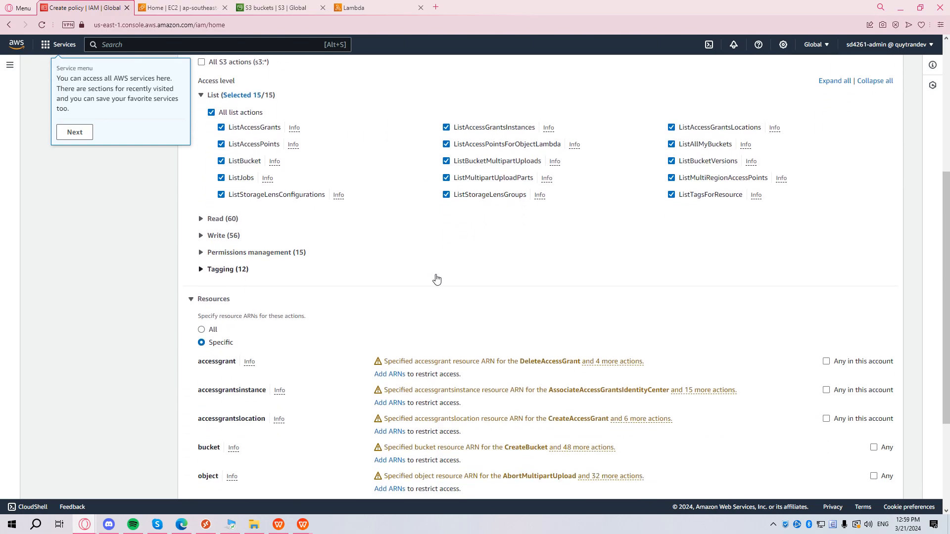
scroll(439, 274, "down", 3)
left_click(213, 173)
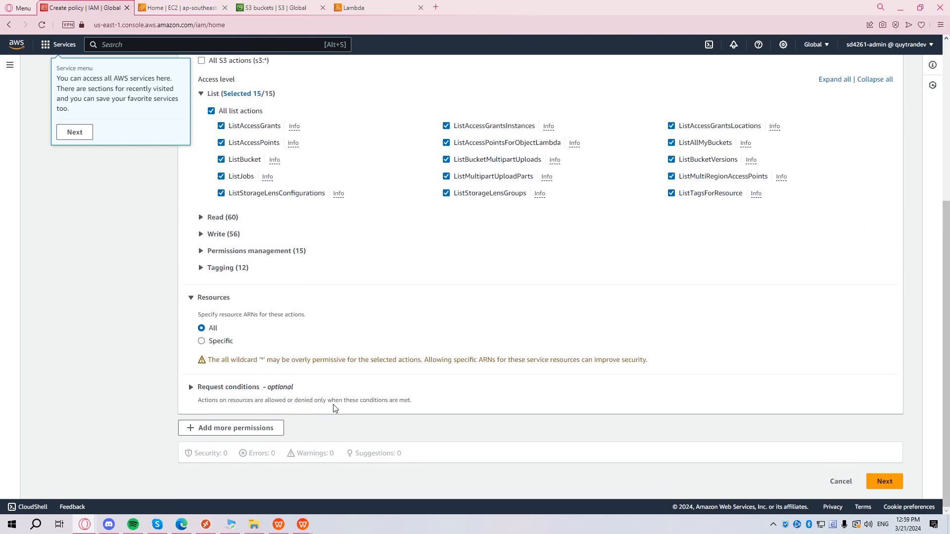
scroll(378, 408, "up", 5)
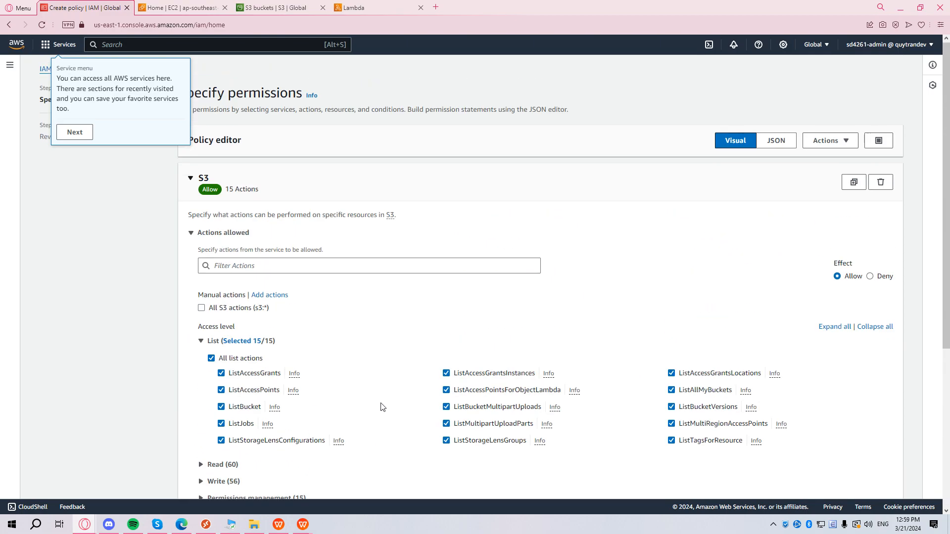
scroll(382, 406, "down", 1)
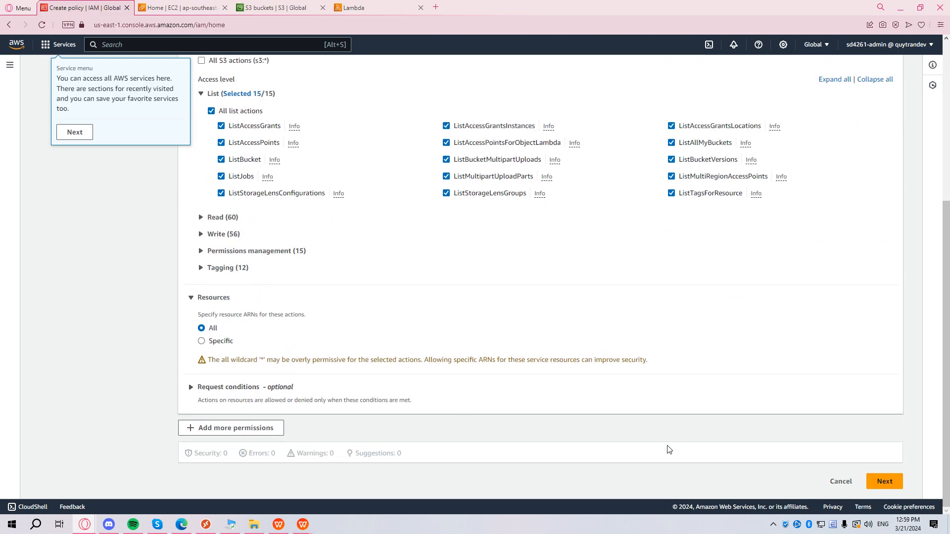
left_click(885, 482)
left_click(291, 198)
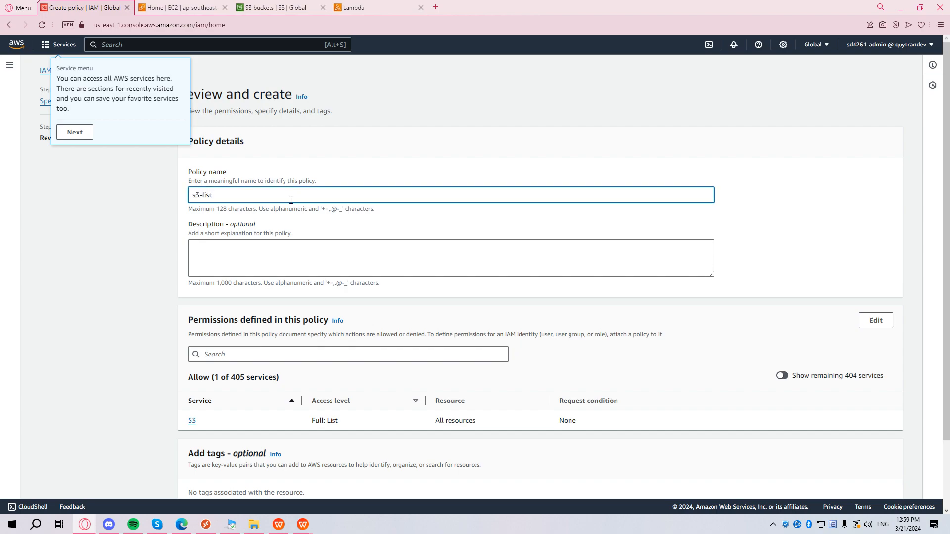
Tag the policy with key aws-fund and create the s3-list policy.
scroll(386, 317, "down", 2)
left_click(222, 436)
type("aws-fund")
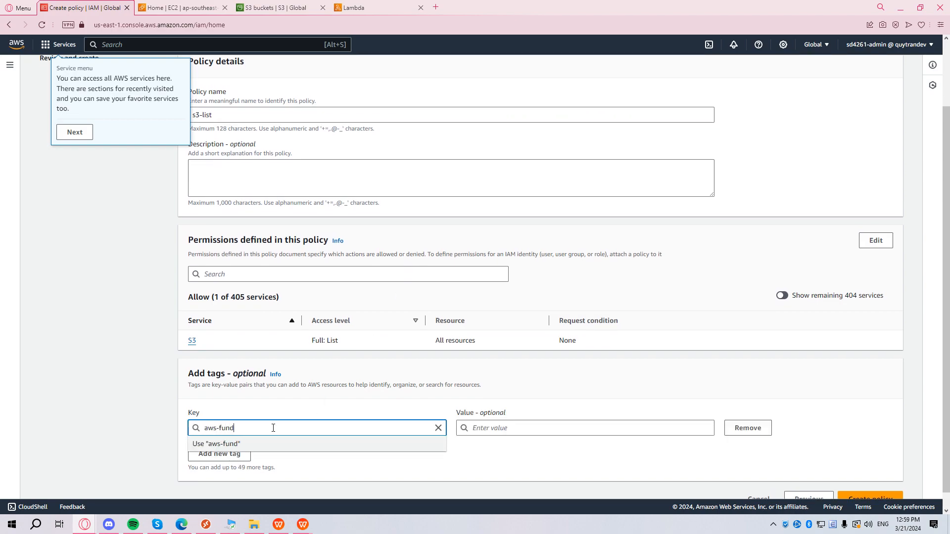
left_click(630, 458)
scroll(770, 462, "down", 1)
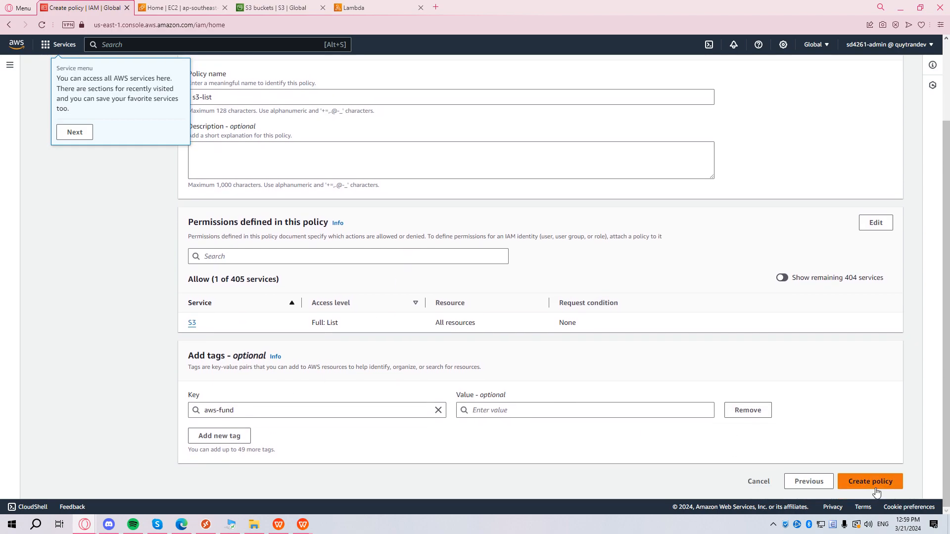
left_click(871, 482)
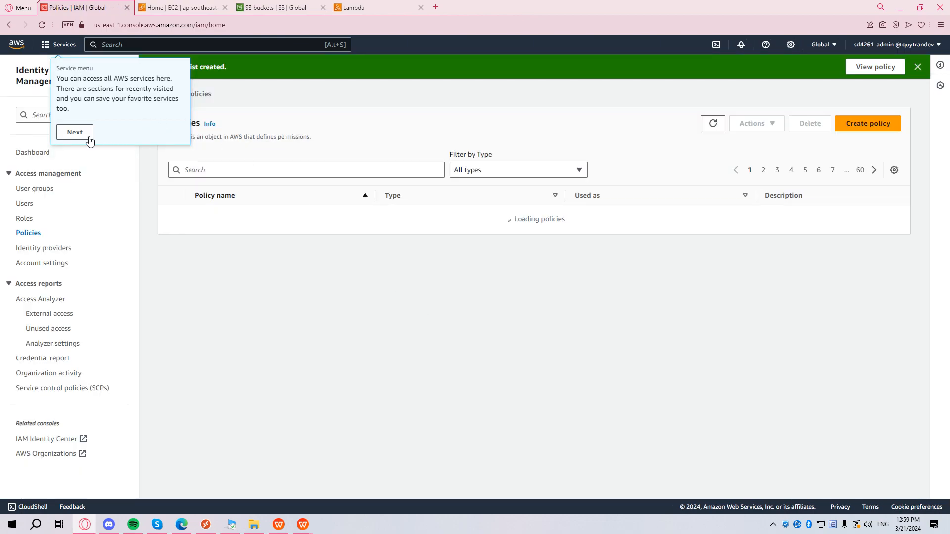
Dismiss the tour tip, search policies for s3-list to confirm it, then open Users.
left_click(90, 141)
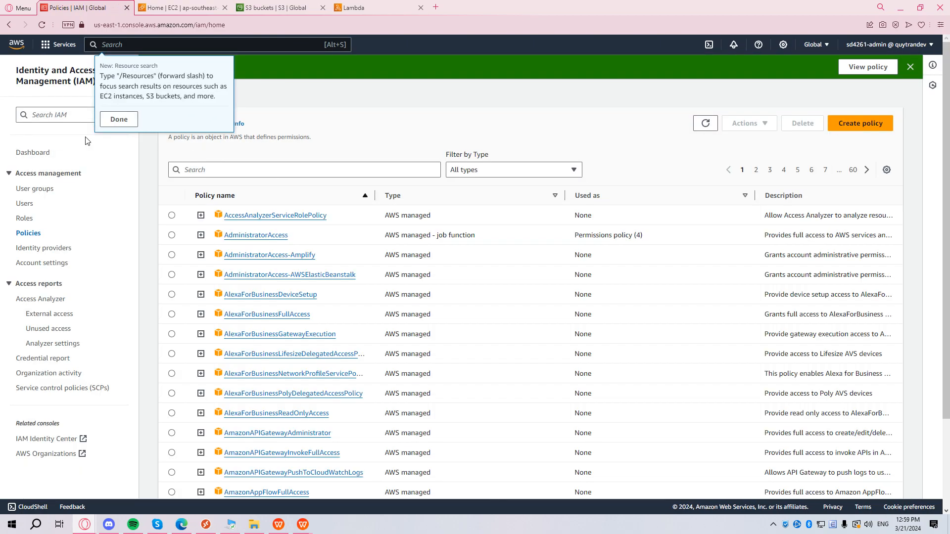
left_click(119, 122)
left_click(286, 170)
type("s3-list")
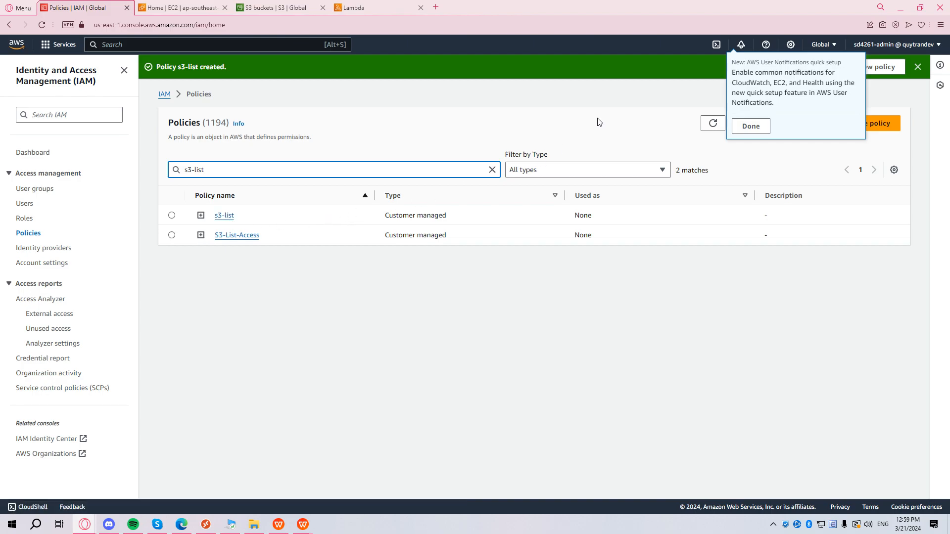
left_click(23, 205)
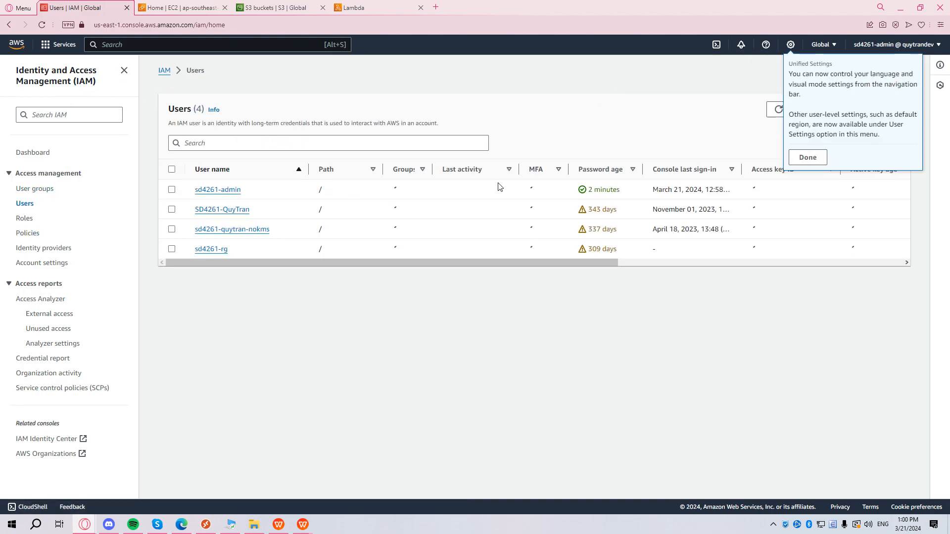
Start creating a new IAM user and enter its user name.
left_click(808, 157)
left_click(871, 109)
left_click(285, 179)
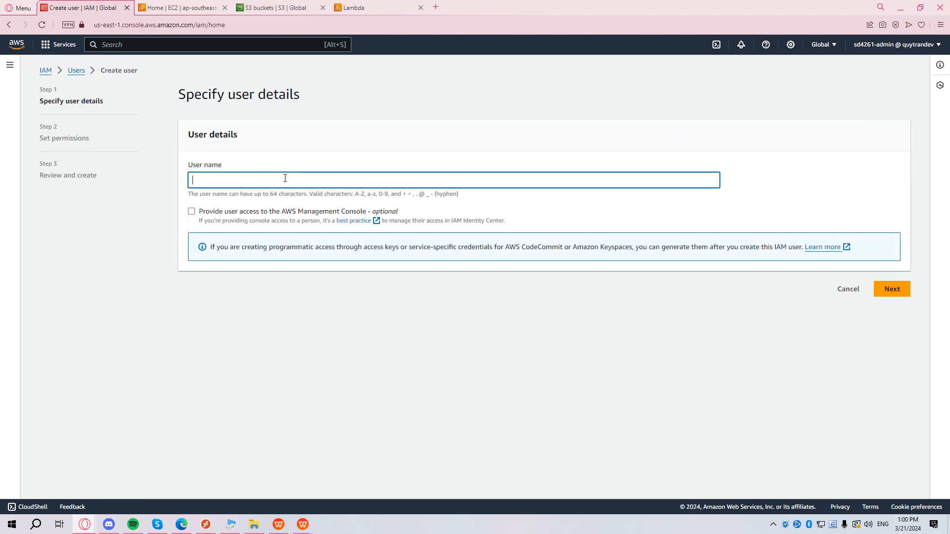
type("sd4261-s3-list")
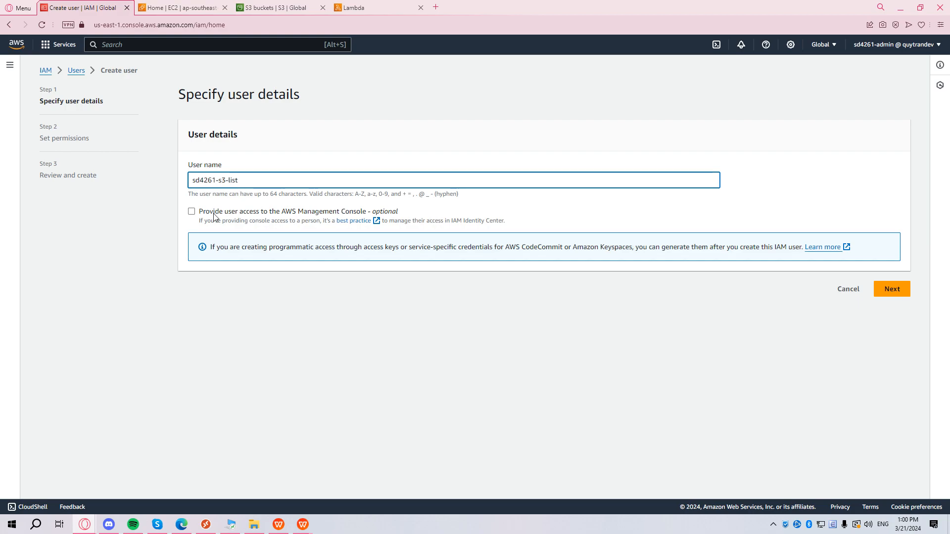
left_click_drag(221, 181, 243, 232)
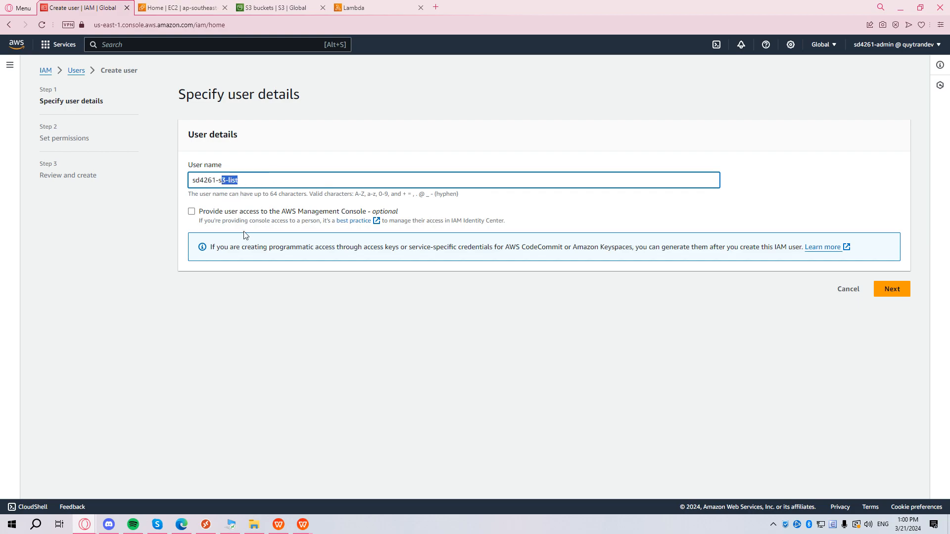
Give the plain IAM user console access with a custom password and no forced reset.
left_click(193, 212)
left_click(252, 305)
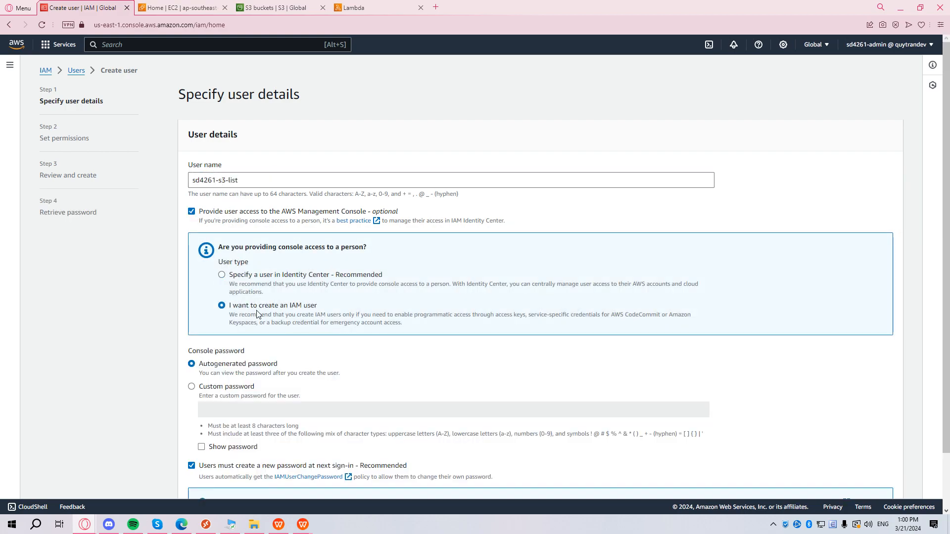
scroll(256, 315, "down", 1)
left_click(238, 333)
left_click(249, 347)
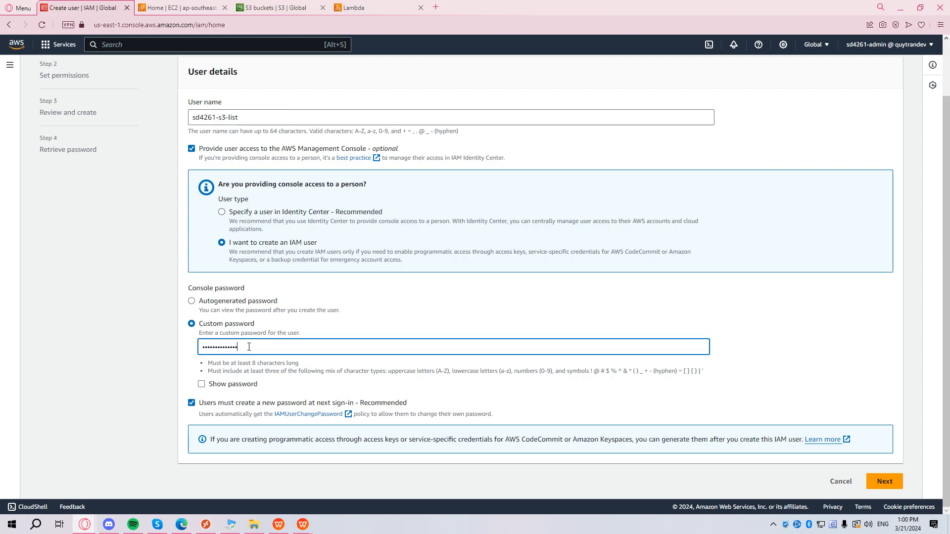
left_click(301, 404)
left_click(885, 482)
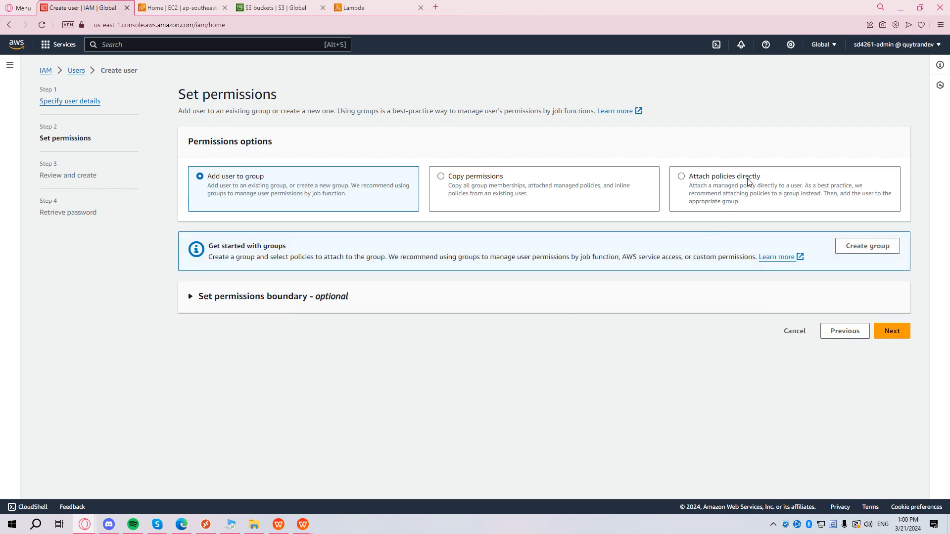
Attach the s3-list policy directly to the new user.
left_click(686, 176)
left_click(289, 294)
type("s3-list")
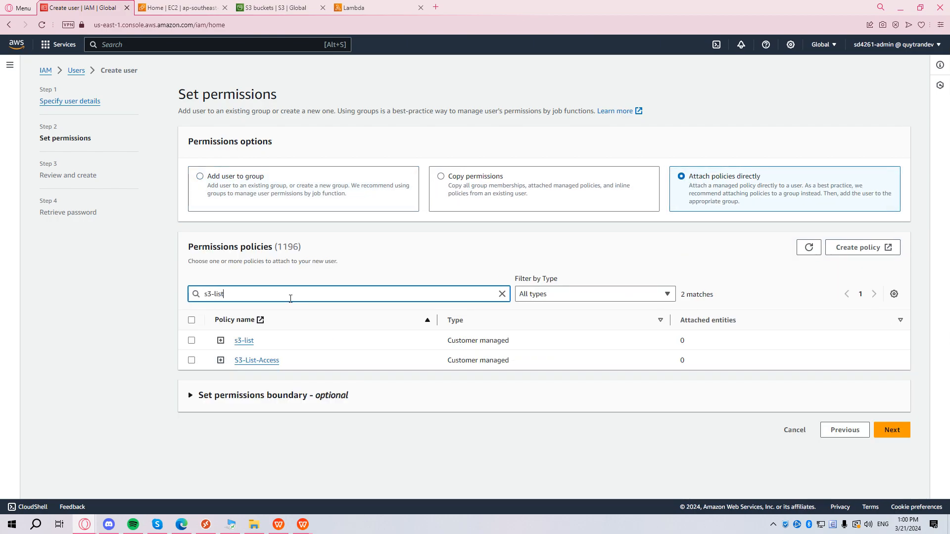
left_click(192, 341)
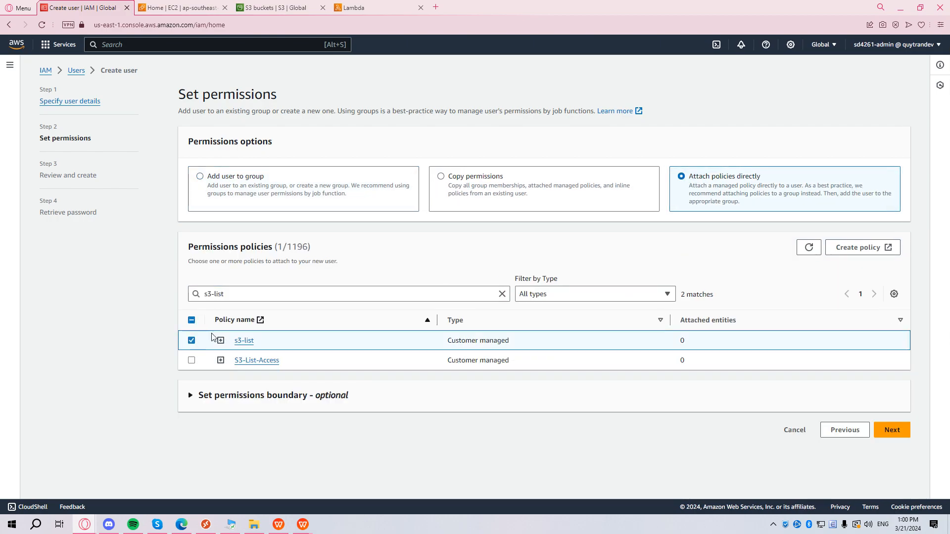
left_click(892, 430)
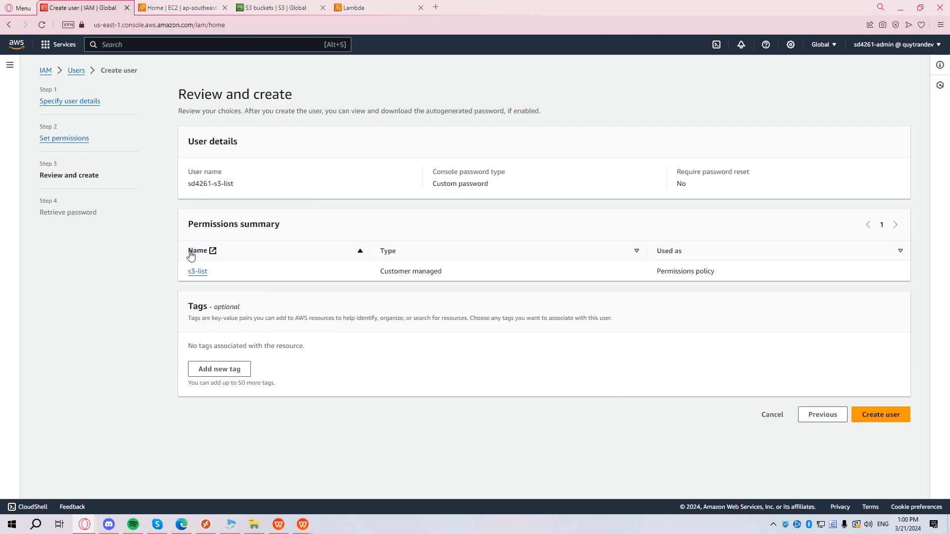
Add an aws-fund tag key and create the user.
left_click(223, 371)
type("aws-fund")
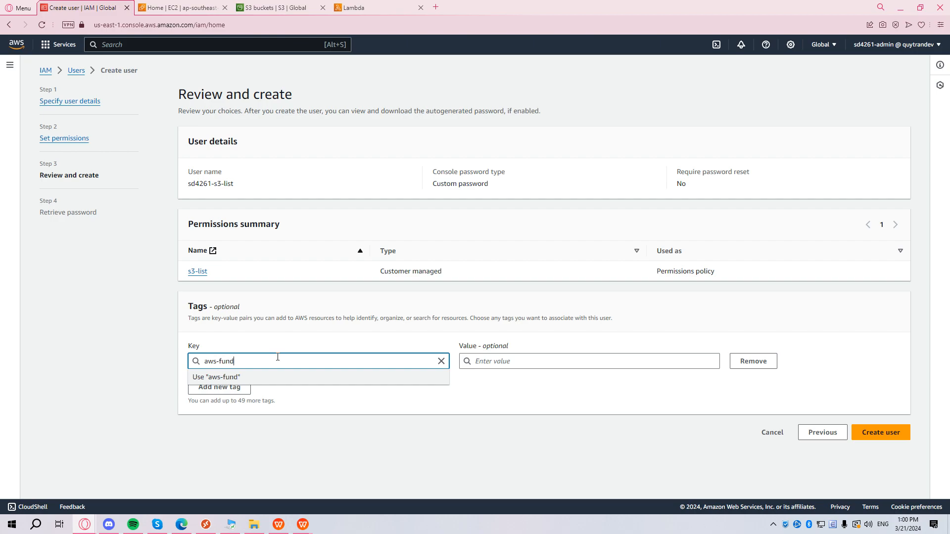
left_click(566, 416)
left_click(895, 435)
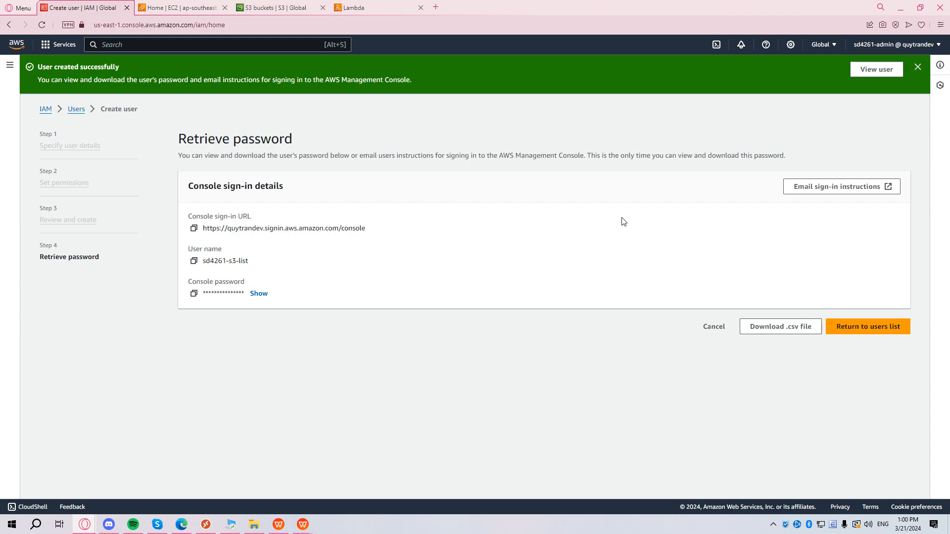
Return to the users list, open the new user's details, and maximize the Opera window.
left_click(893, 327)
left_click(588, 326)
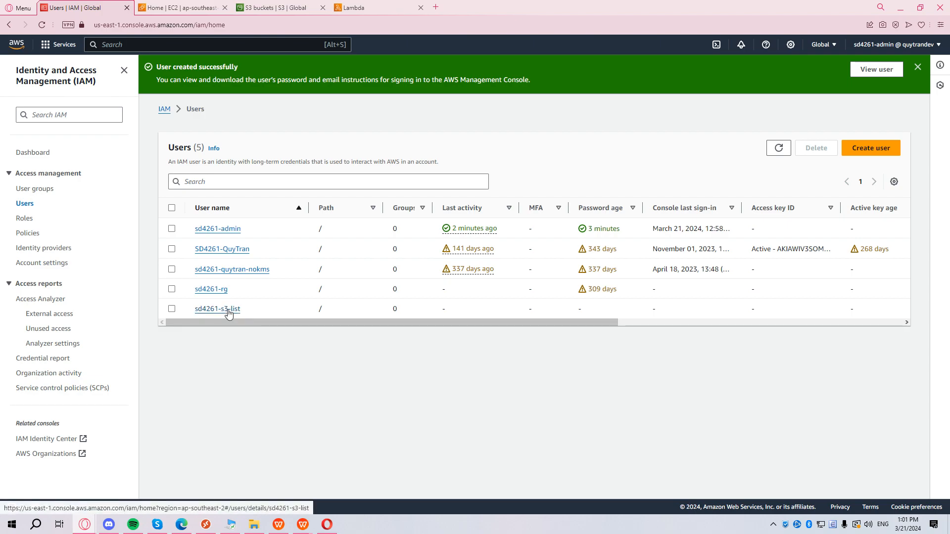
left_click(228, 310)
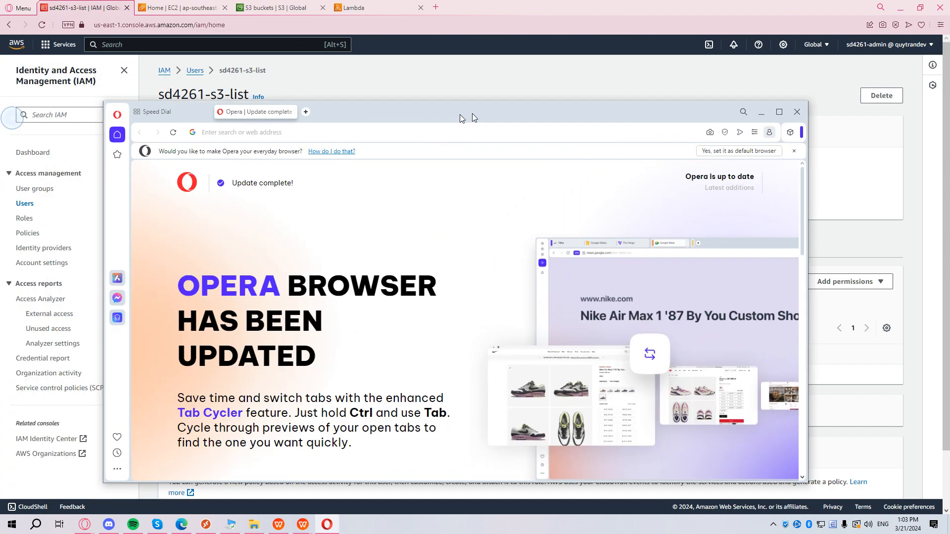
left_click_drag(472, 114, 495, 88)
double_click(495, 88)
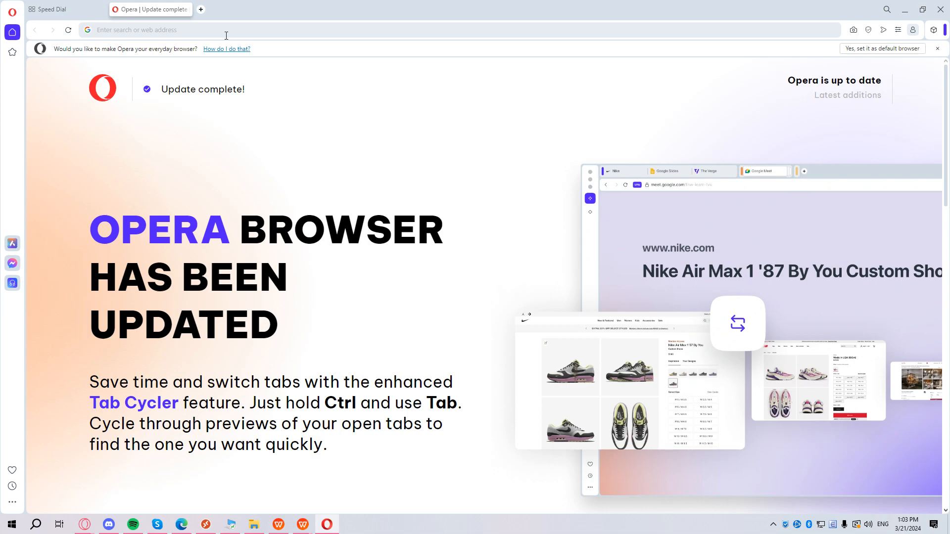
Sign in at portal.aws.amazon.com as the IAM user with the account alias and password.
type("portal.aws.amazon.com")
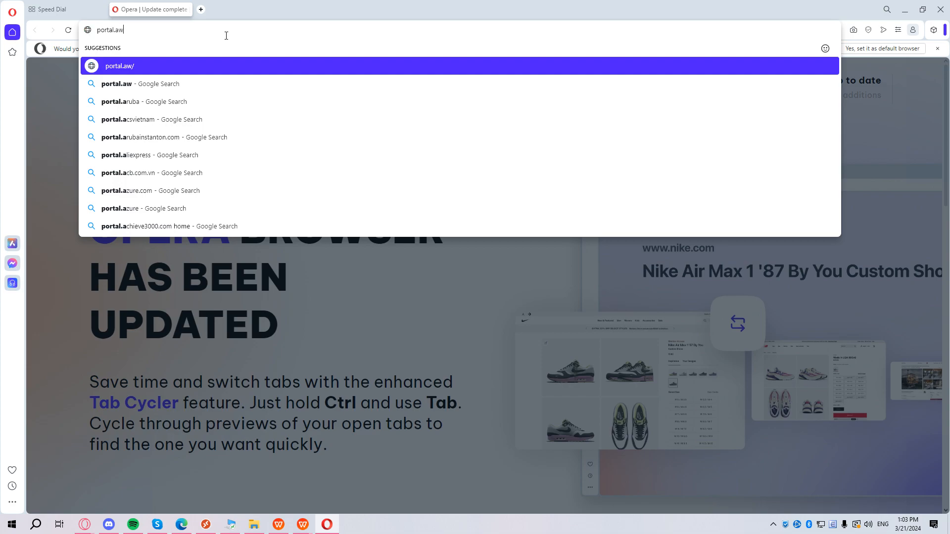
key("Return")
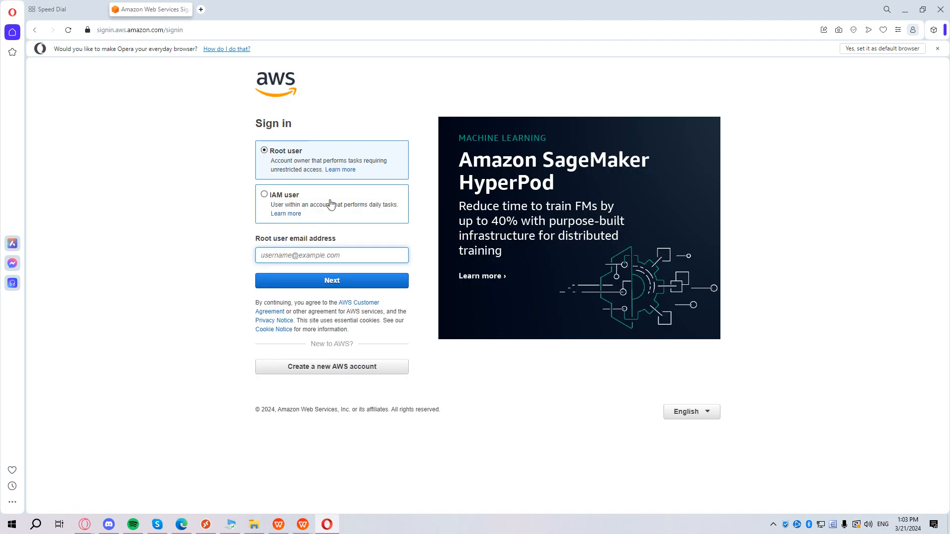
left_click(331, 205)
left_click(339, 250)
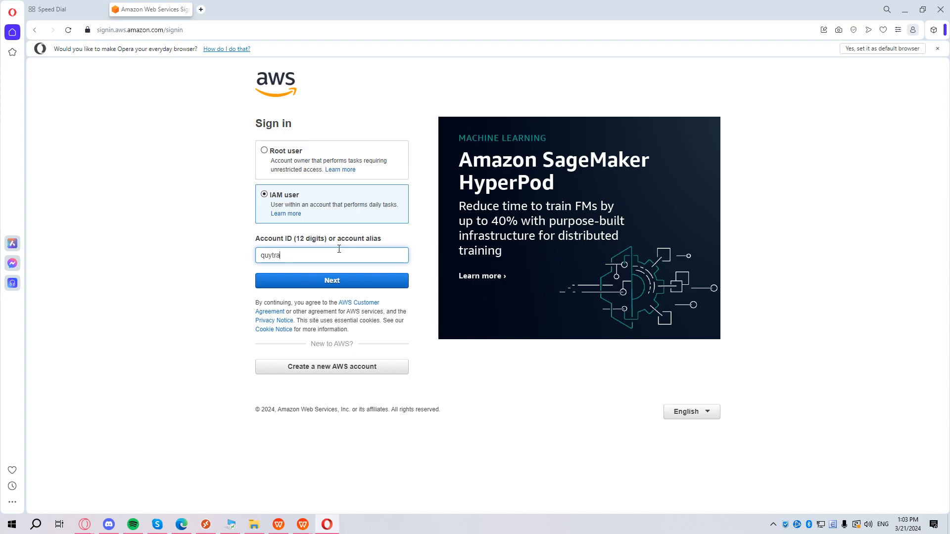
key("Return")
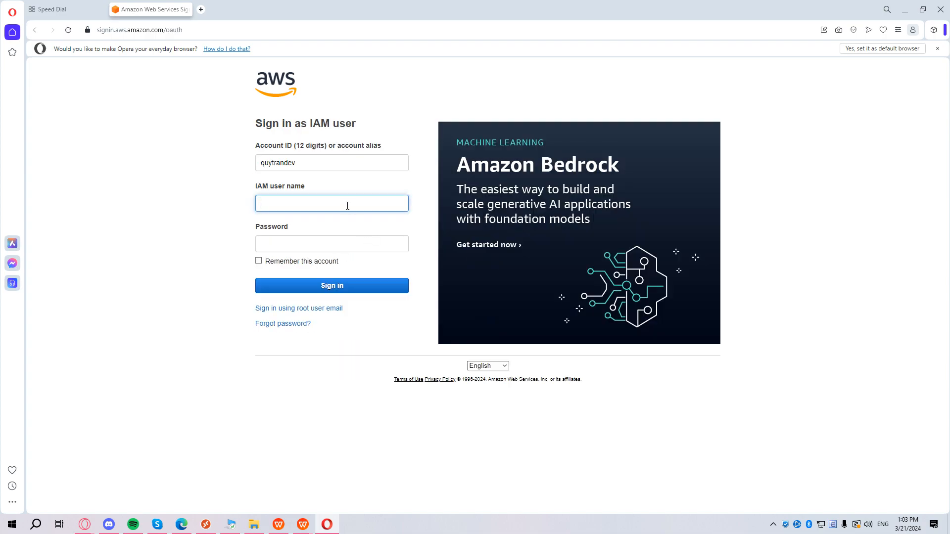
key("Tab")
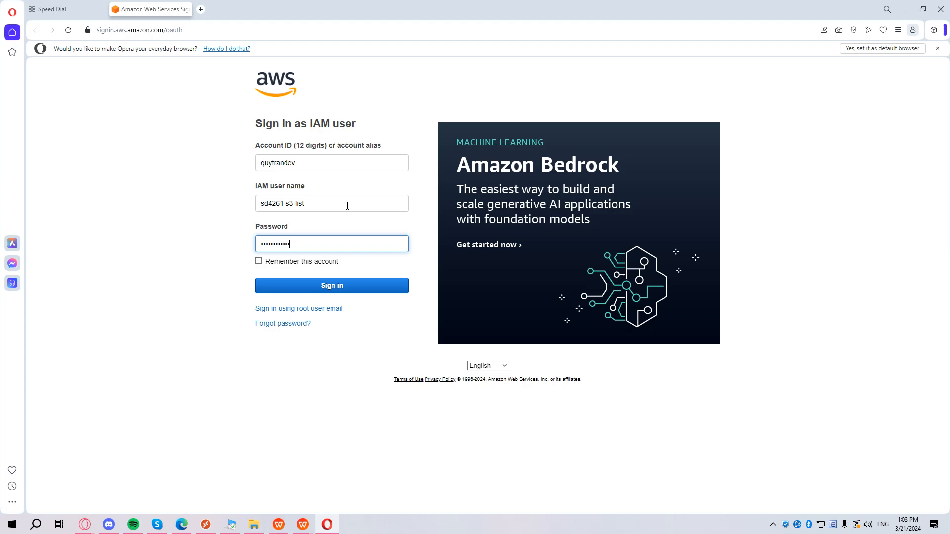
key("Return")
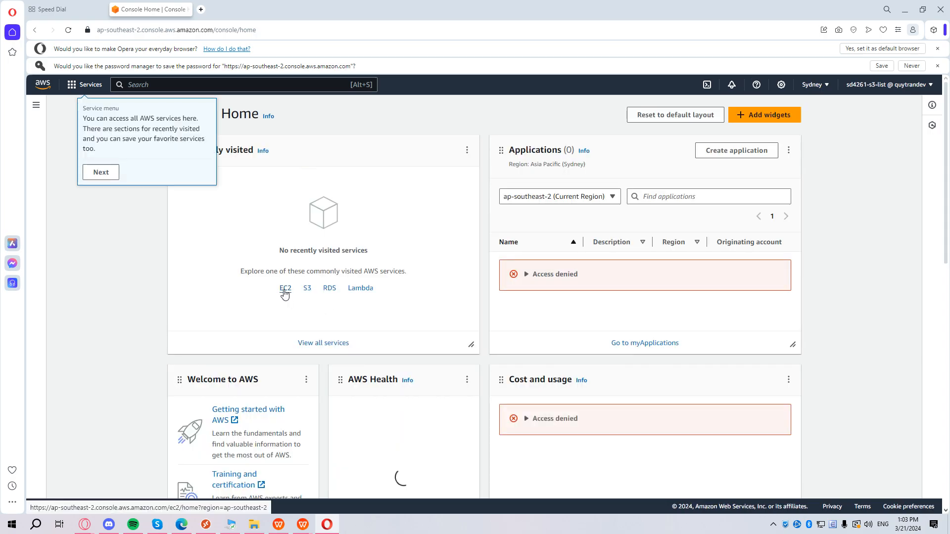
middle_click(285, 290)
Open RDS and S3 in background tabs and browse the S3 access point pages.
middle_click(330, 290)
middle_click(307, 290)
left_click_drag(420, 10, 238, 11)
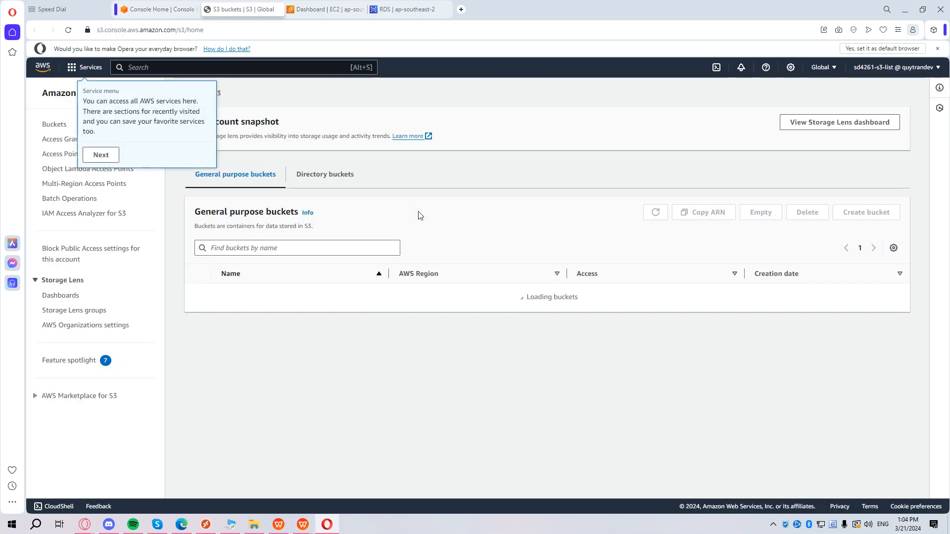
left_click(114, 156)
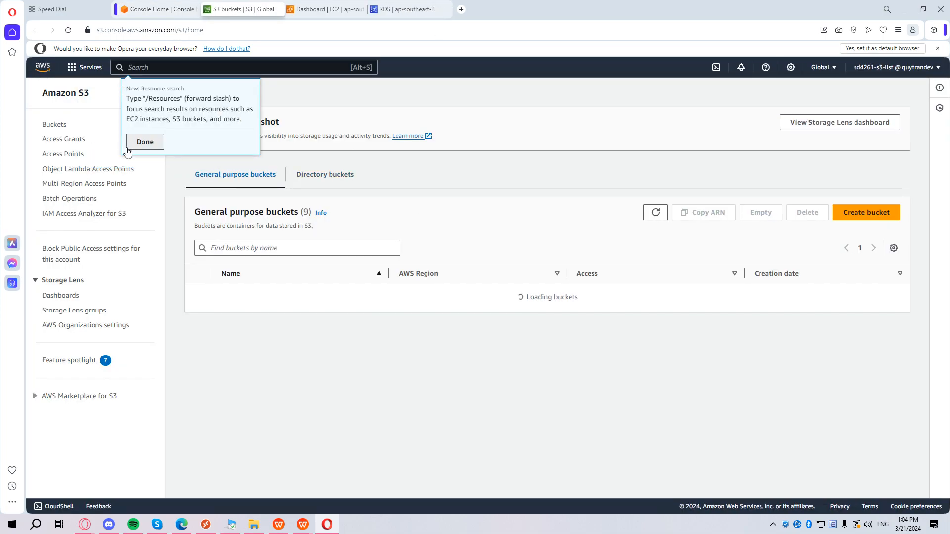
left_click(142, 146)
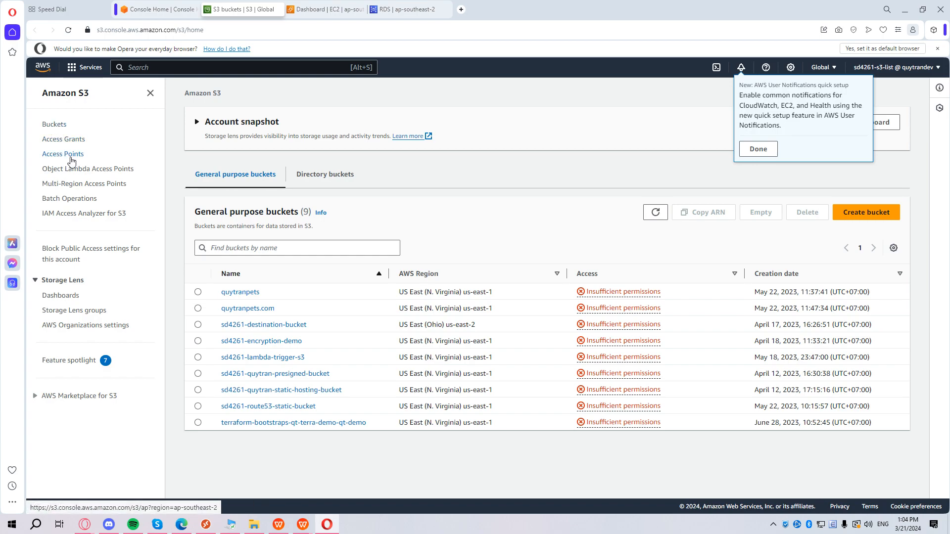
left_click(71, 156)
left_click(73, 141)
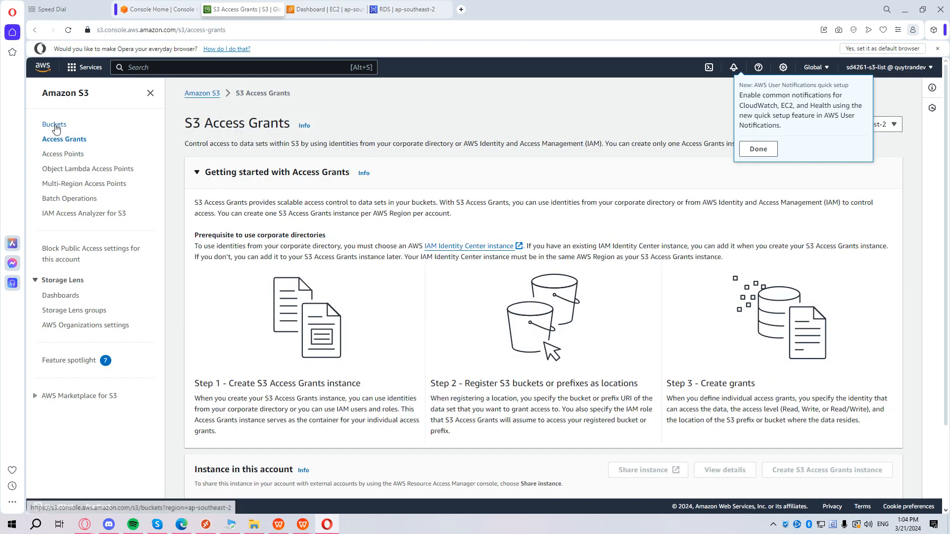
left_click(88, 170)
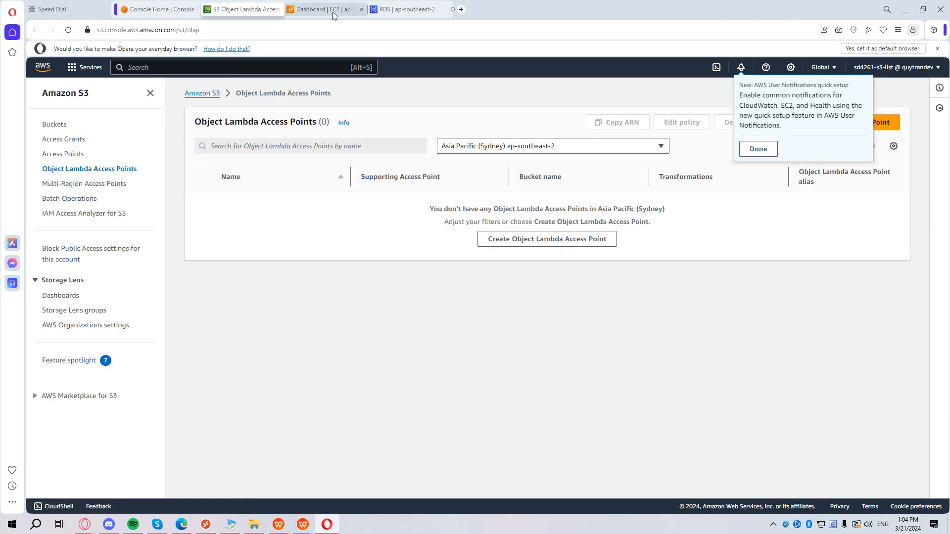
Check the EC2 dashboard's API errors for the list-only user, then bring up the WPS document.
left_click(337, 13)
left_click(112, 151)
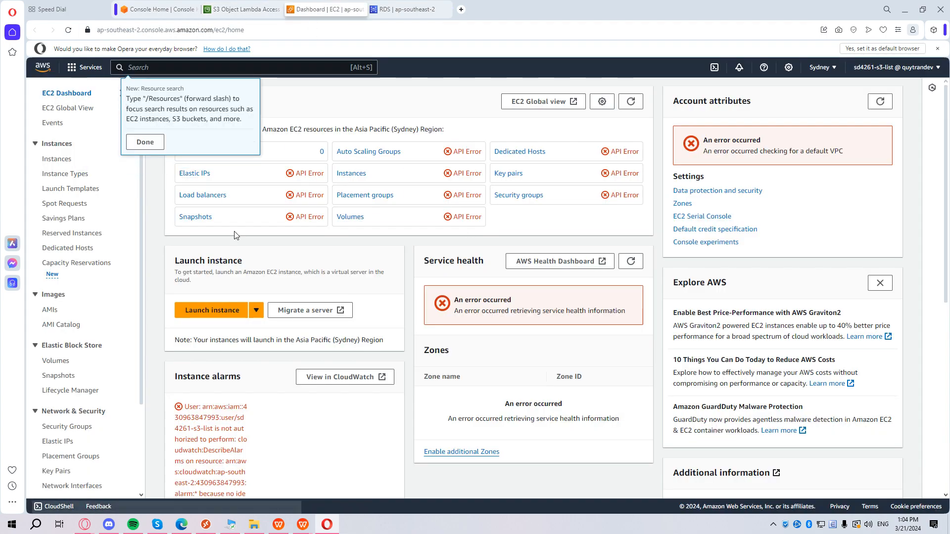
left_click(145, 143)
scroll(266, 391, "down", 2)
scroll(266, 387, "down", 1)
left_click_drag(263, 375, 172, 257)
left_click(311, 322)
scroll(336, 310, "up", 1)
scroll(335, 313, "up", 3)
scroll(315, 303, "down", 3)
scroll(317, 299, "up", 3)
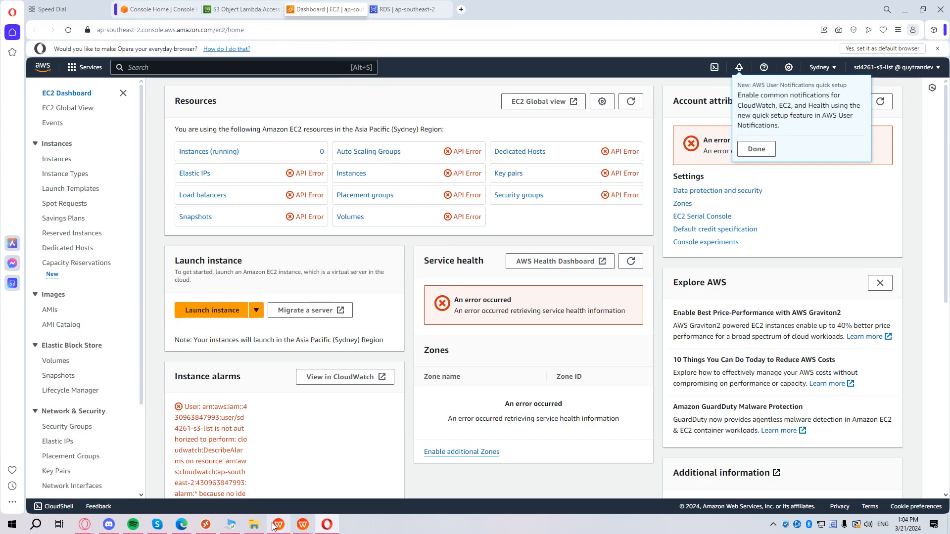
mouse_move(274, 527)
left_click(296, 479)
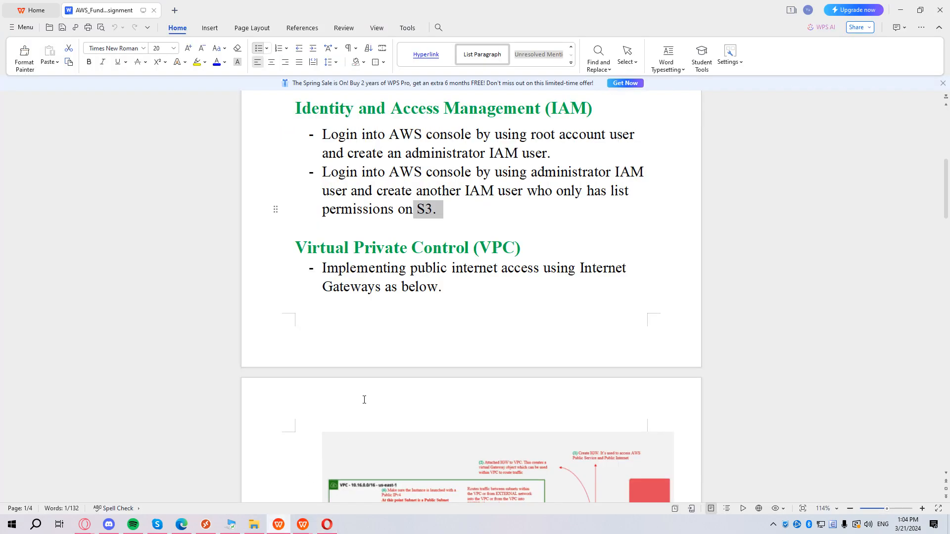
Review the Internet Gateways section and VPC architecture diagram in the WPS assignment document.
triple_click(475, 207)
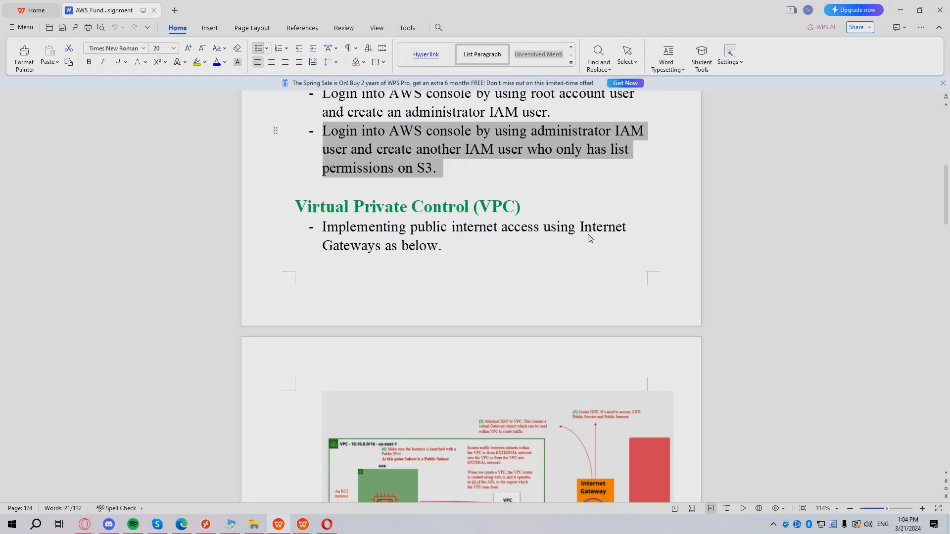
scroll(589, 240, "down", 3)
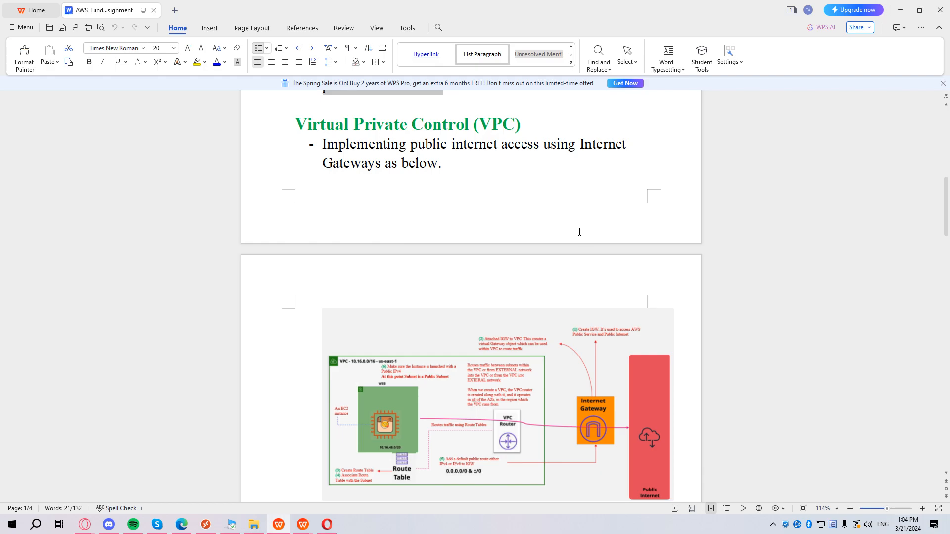
scroll(579, 229, "down", 2)
scroll(580, 229, "up", 2)
left_click_drag(576, 146, 381, 164)
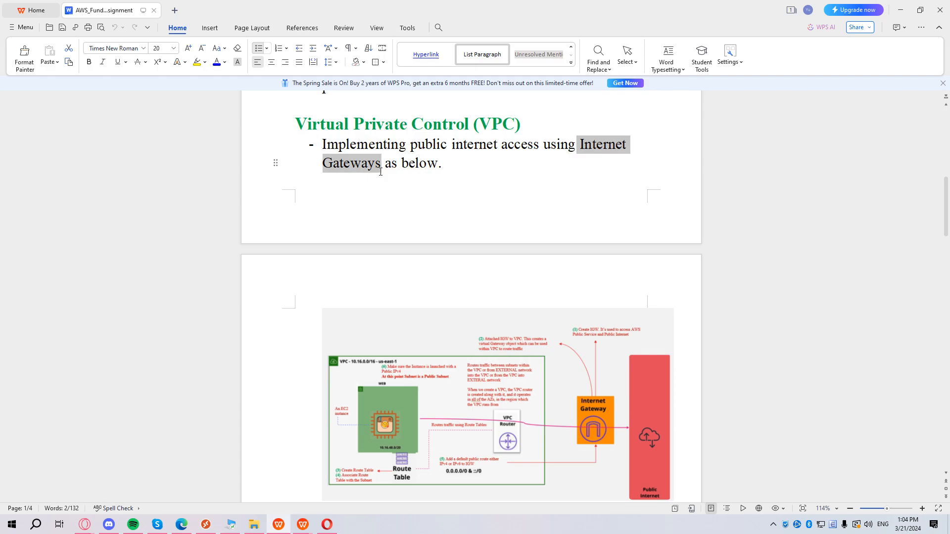
scroll(561, 337, "down", 3)
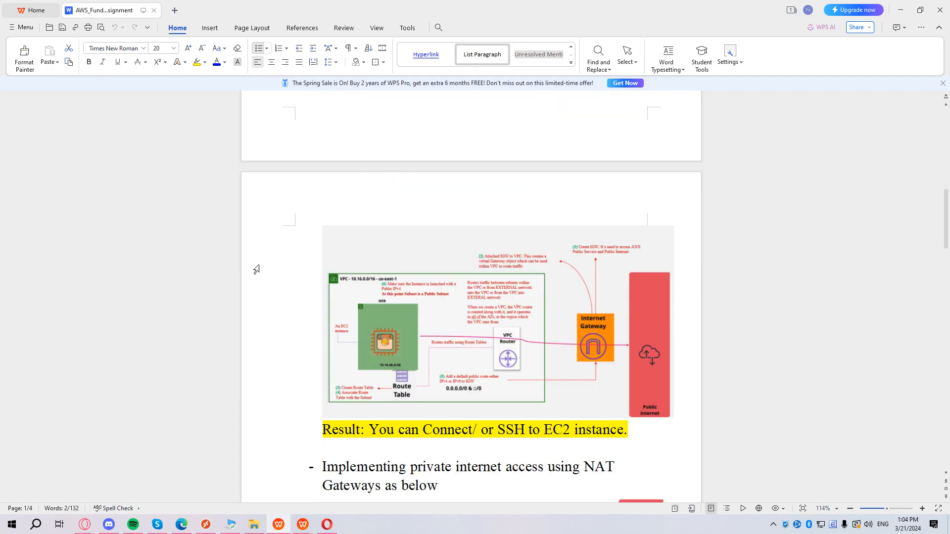
left_click(493, 323)
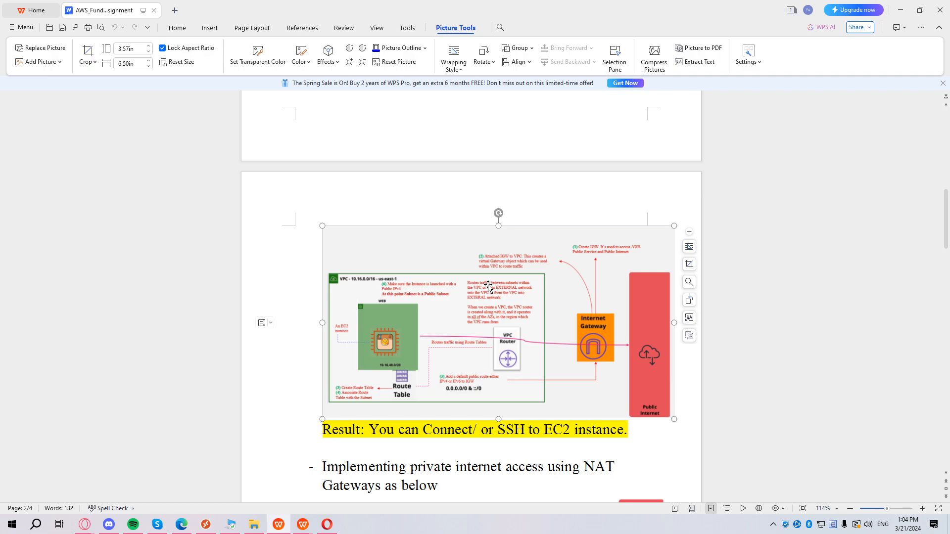
key("alt+Tab")
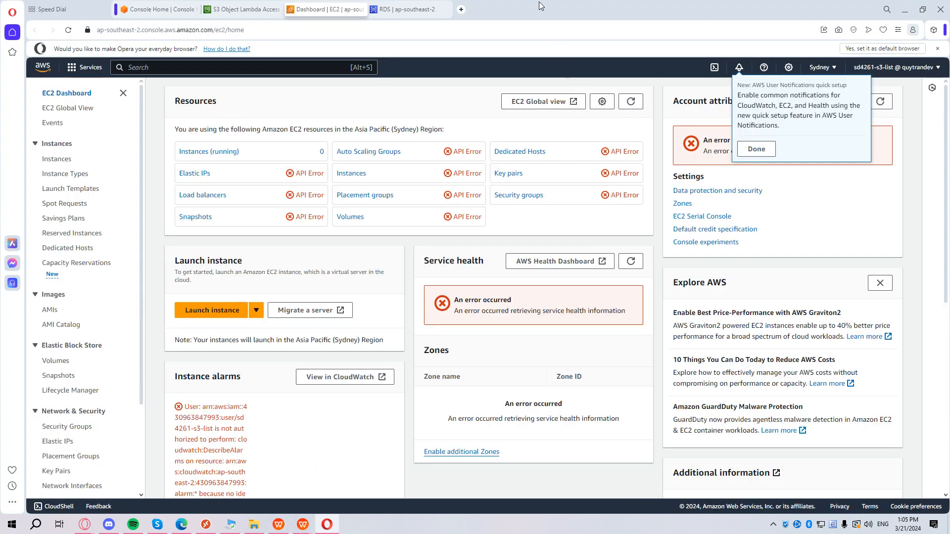
Search 'vpc' in the console and start Create VPC from the VPC dashboard.
key("alt+Tab")
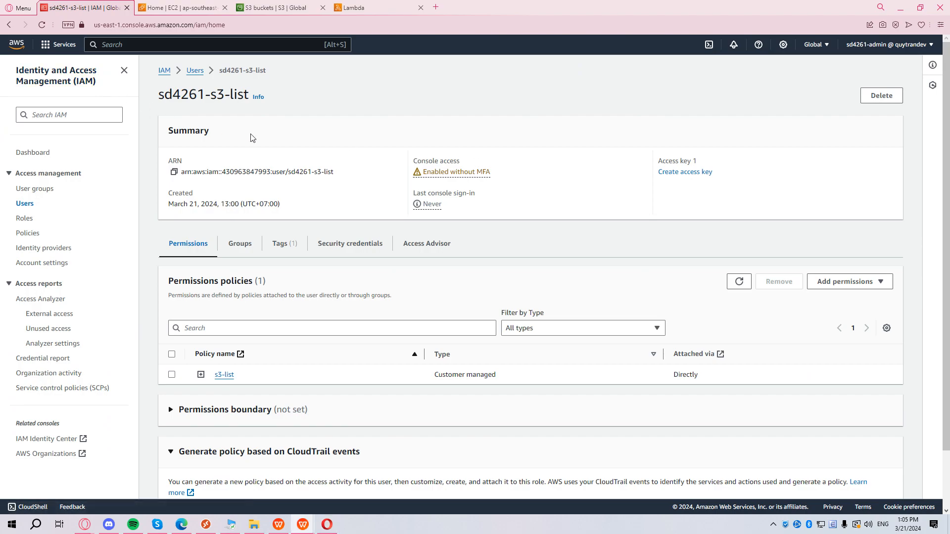
left_click(144, 45)
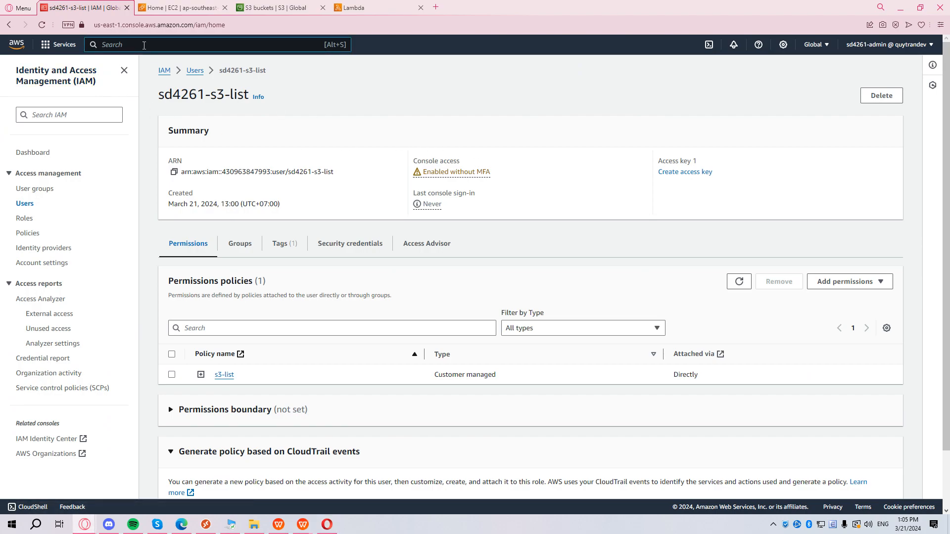
type("vpc")
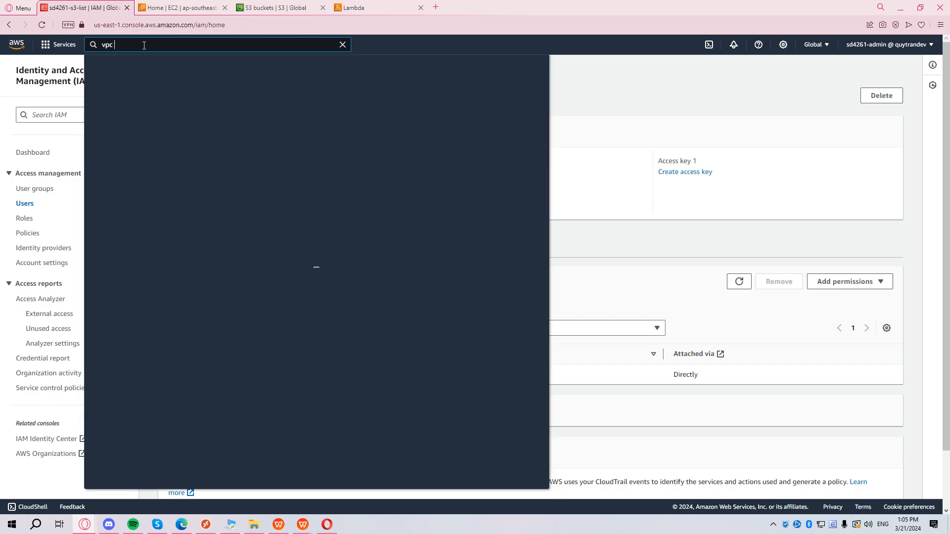
left_click(237, 126)
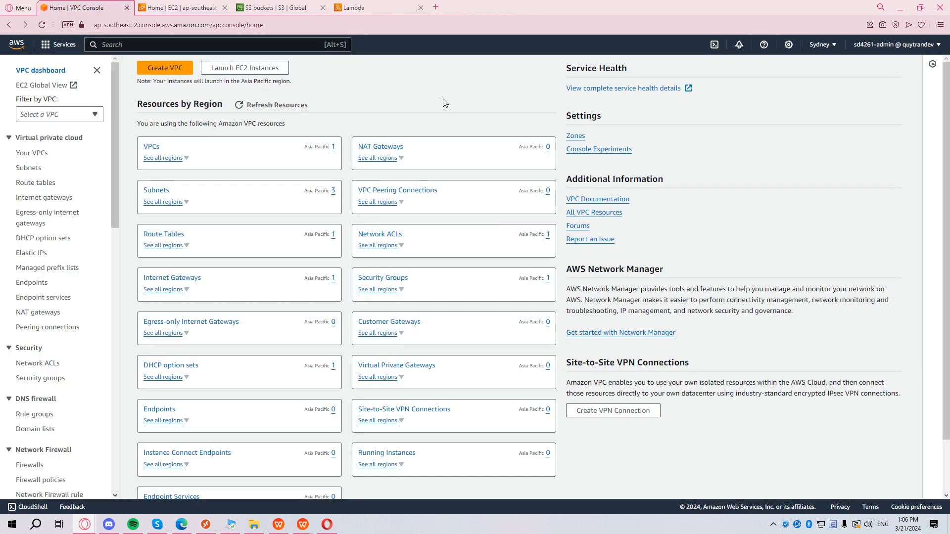
left_click(174, 73)
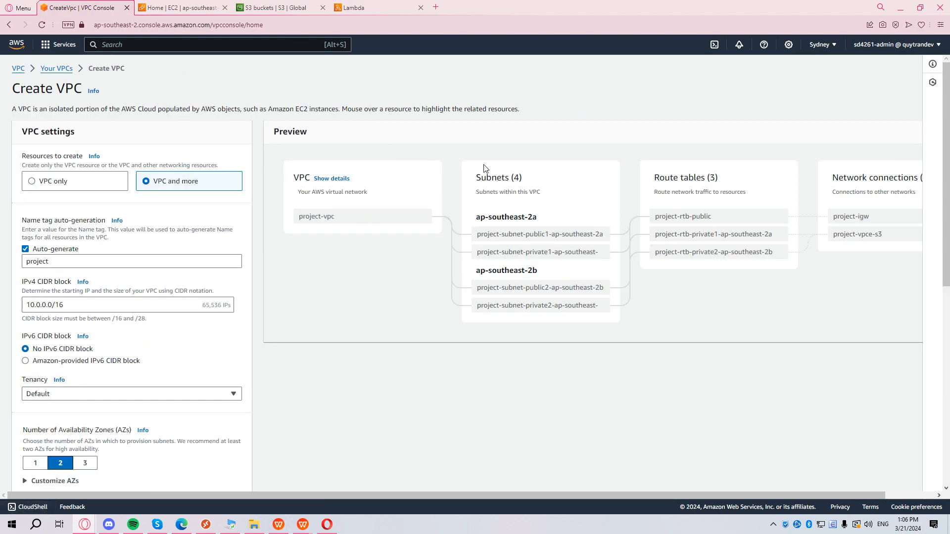
Choose VPC only, name it sd4261-vpc-igw, and set IPv4 CIDR 10.16.0.0/16.
left_click(87, 187)
left_click(205, 226)
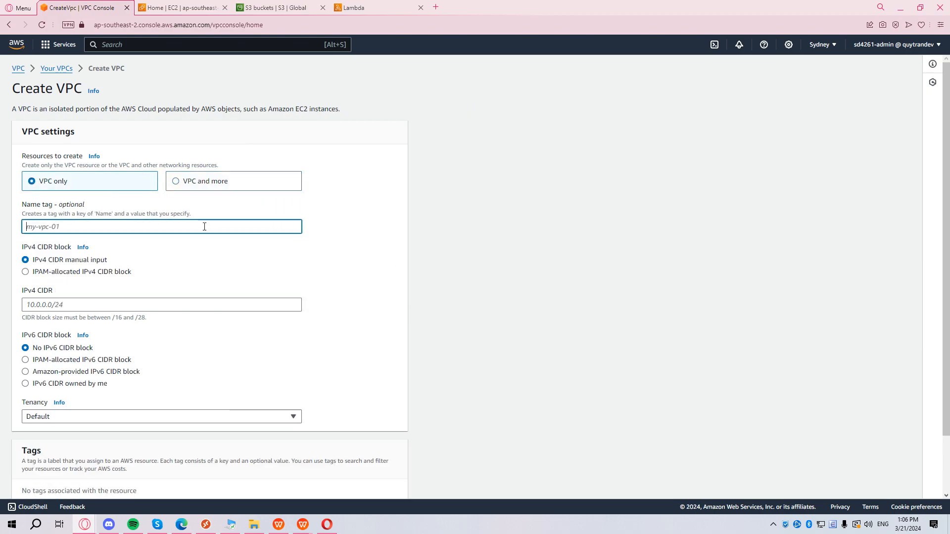
type("sd4261-vpc")
scroll(205, 223, "down", 1)
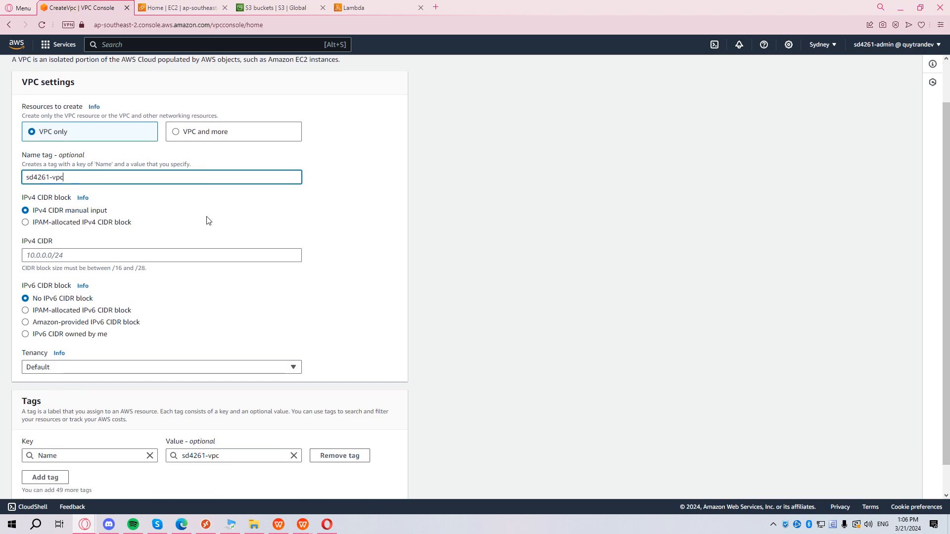
type("0gw")
key("BackSpace")
key("BackSpace")
key("BackSpace")
type("-gw")
key("BackSpace")
key("BackSpace")
type("igw")
scroll(237, 221, "down", 1)
left_click(106, 223)
type("10")
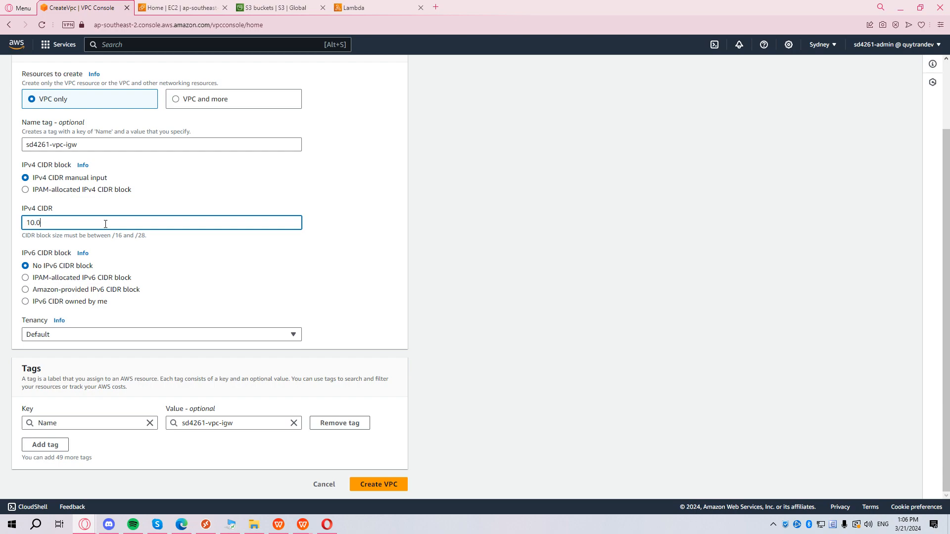
type(".16.0.0/16")
Add an aws-fund tag and create the VPC.
left_click(55, 445)
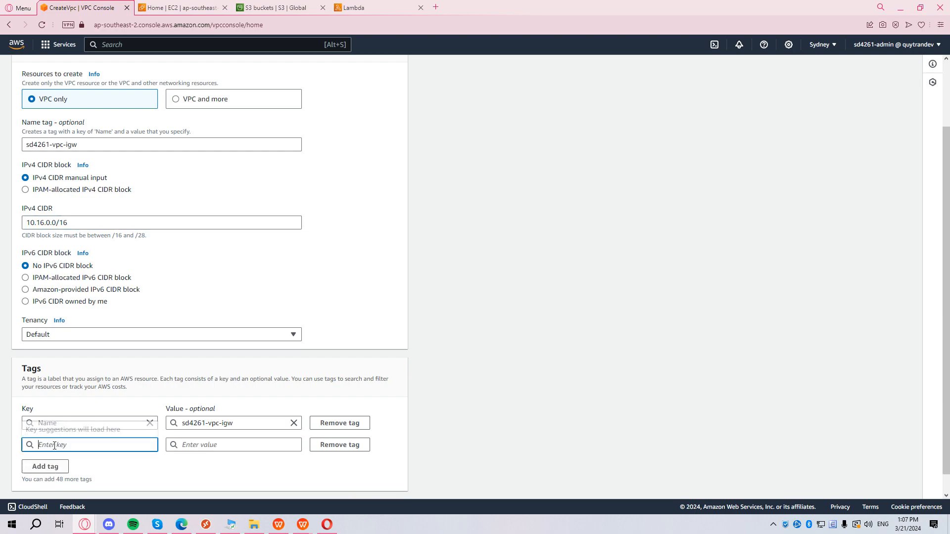
type("aws-fund")
left_click(492, 425)
scroll(492, 424, "down", 1)
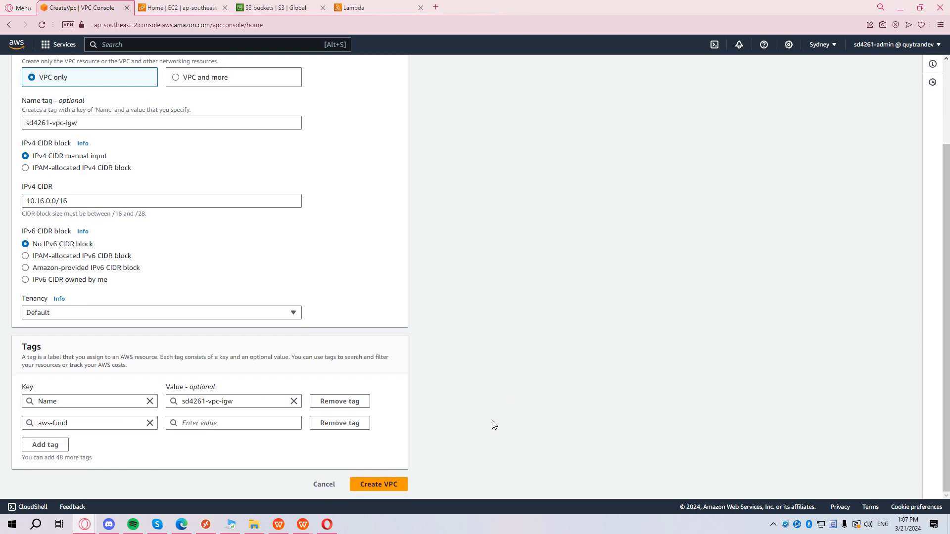
left_click(388, 484)
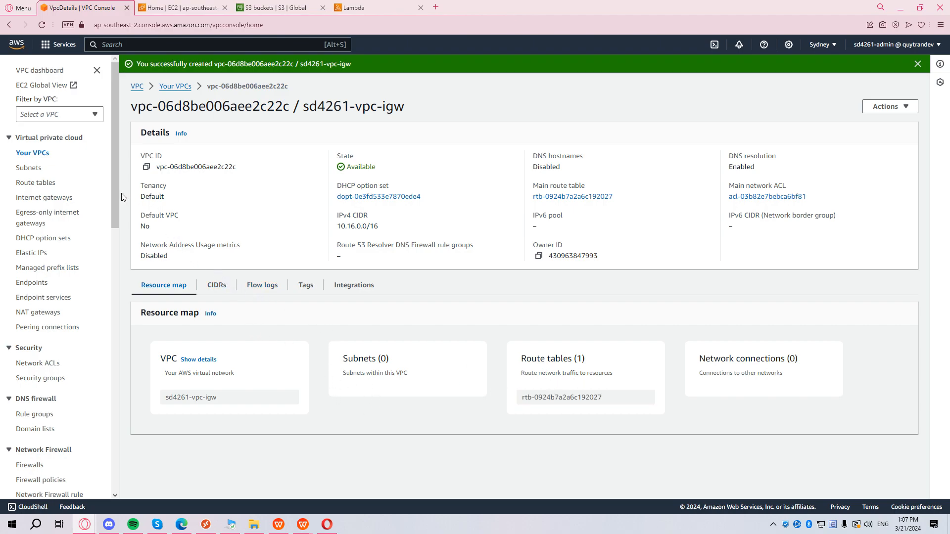
left_click(30, 168)
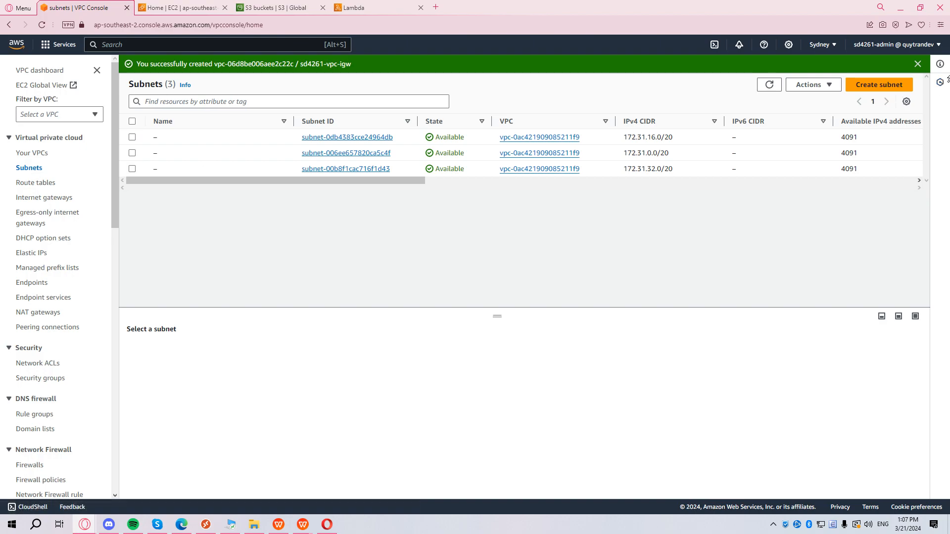
Start a new subnet in sd4261-vpc-igw named public-sub01.
left_click(874, 86)
left_click(144, 161)
left_click(246, 203)
scroll(282, 231, "down", 2)
left_click(250, 257)
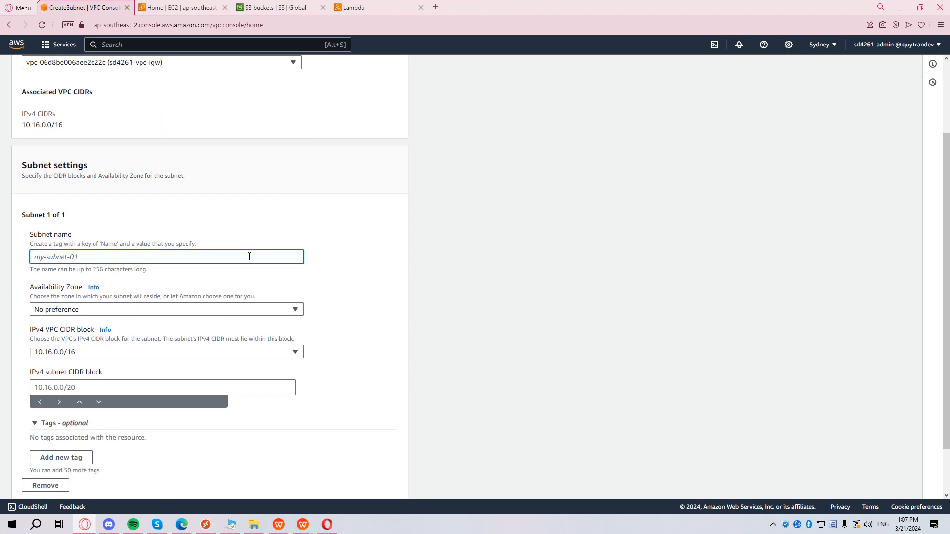
type("public-sub")
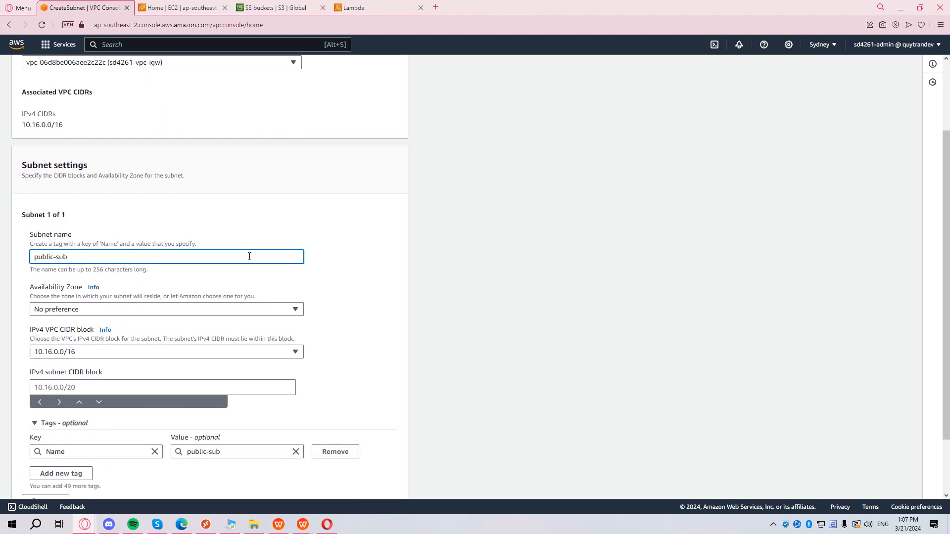
type("01")
Place public-sub01 in ap-southeast-2a with CIDR 10.16.0.0/20 and an aws-fund tag key.
scroll(251, 273, "down", 2)
left_click(198, 236)
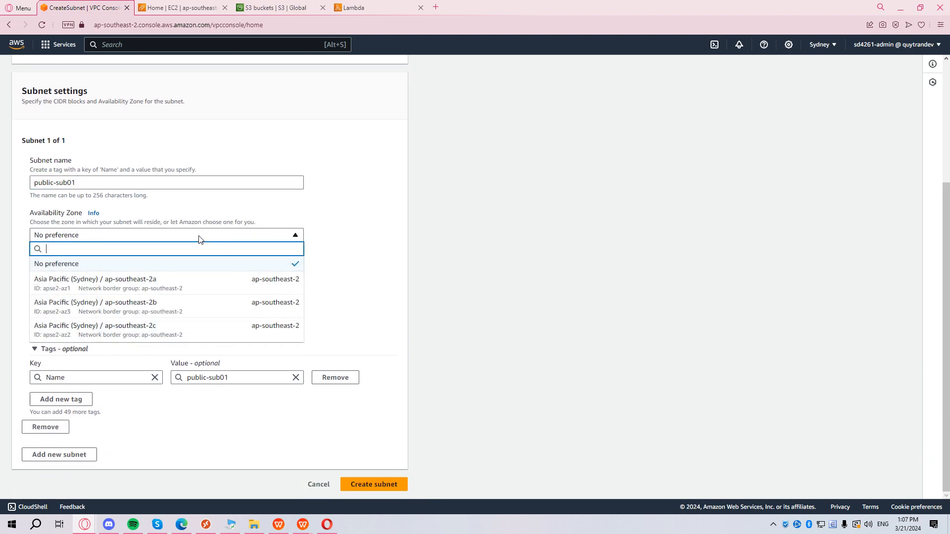
left_click(179, 294)
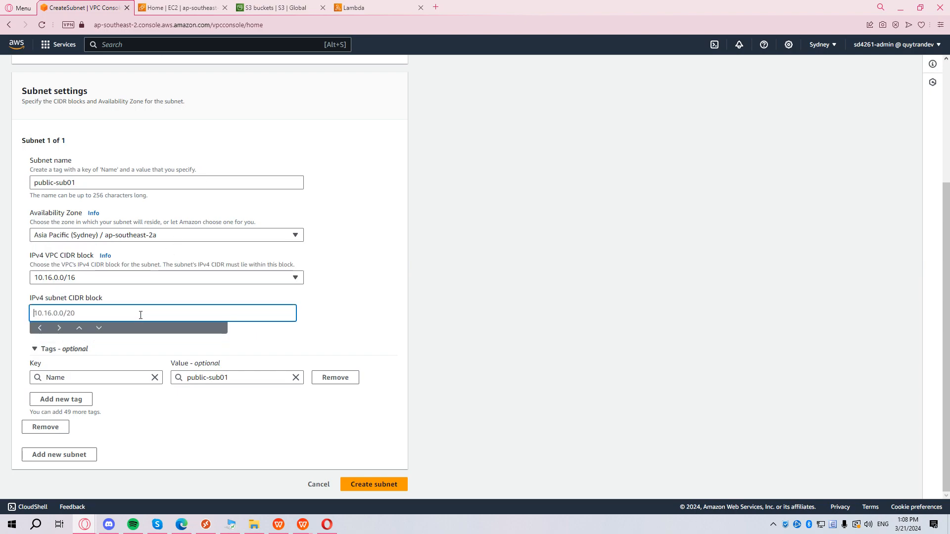
type("10.16.0")
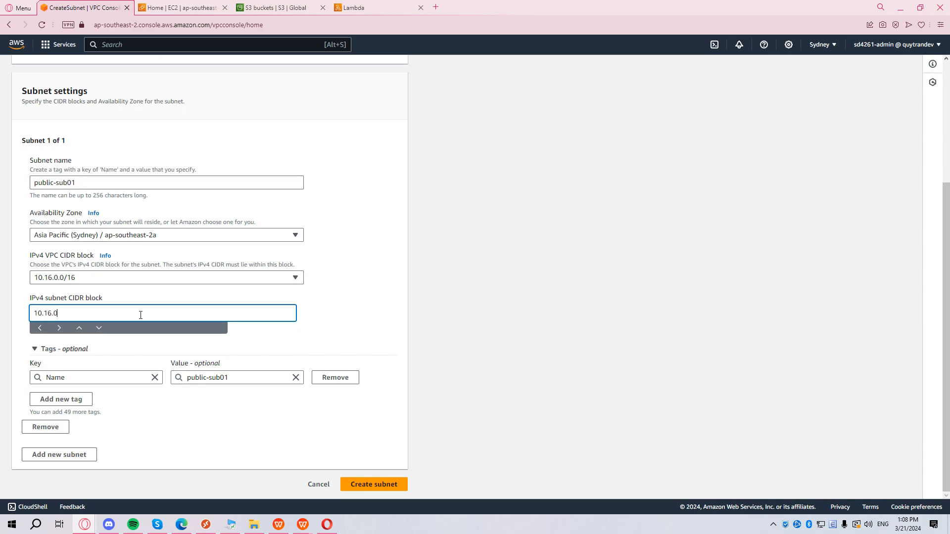
type(".0/20-")
key("BackSpace")
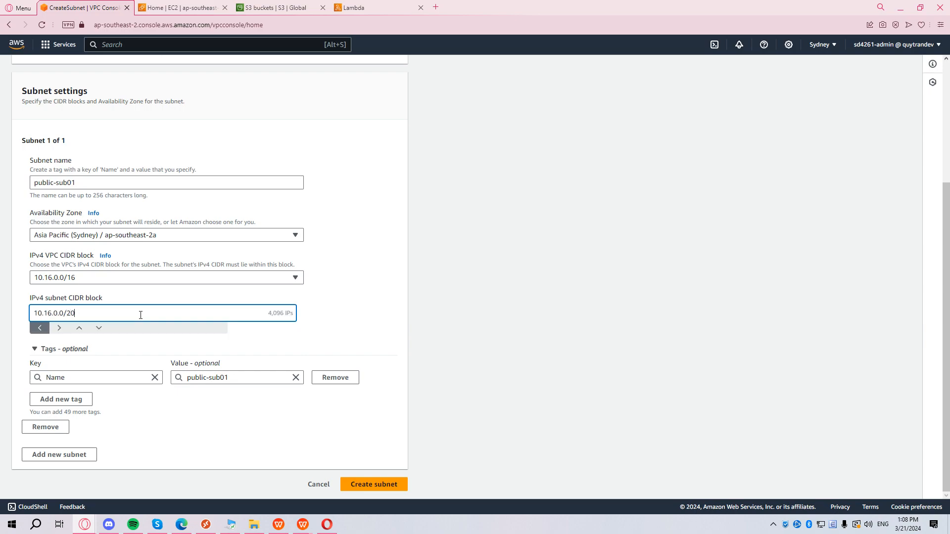
left_click(328, 300)
left_click(76, 401)
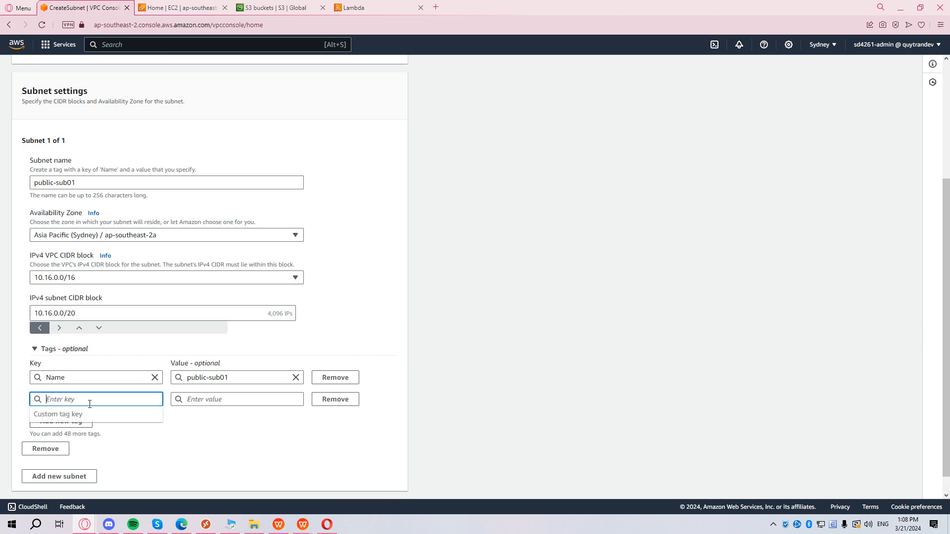
type("aws-fund")
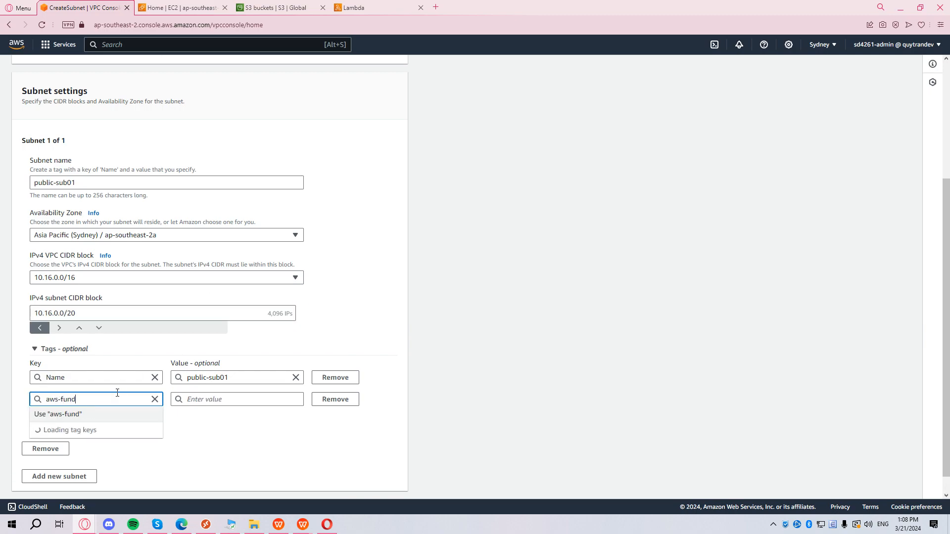
left_click(414, 325)
scroll(332, 454, "down", 1)
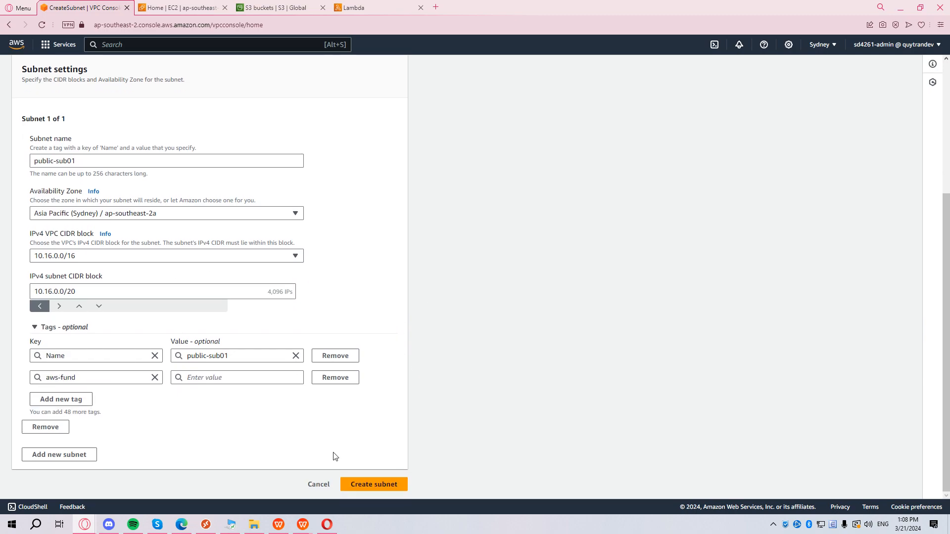
Add a second subnet public-sub02 in ap-southeast-2b with CIDR 10.16.32.0/20.
left_click(90, 456)
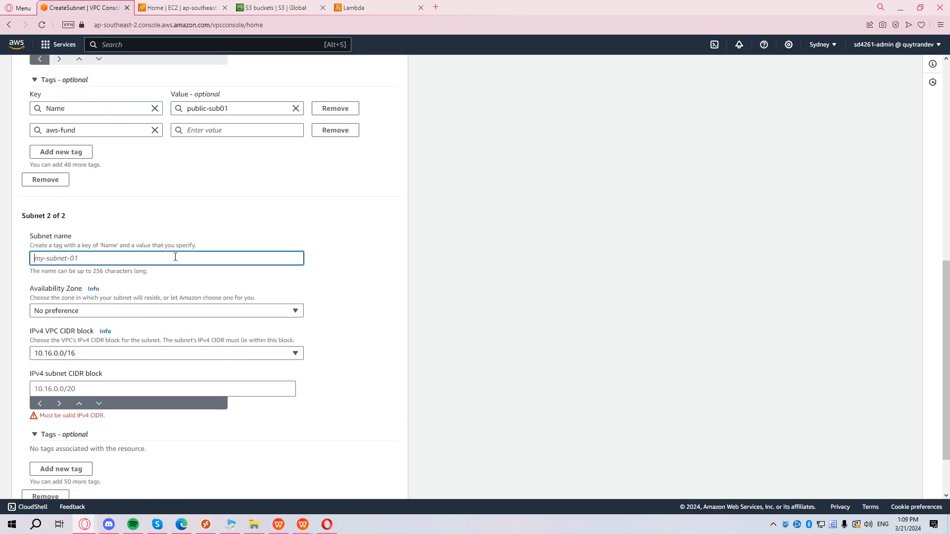
scroll(187, 221, "up", 3)
triple_click(102, 208)
key("ctrl+c")
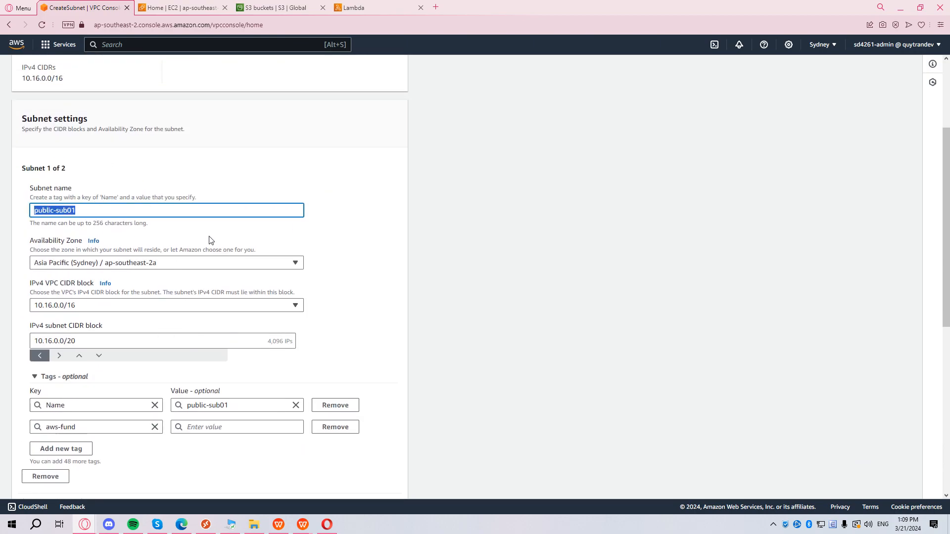
scroll(178, 238, "down", 3)
left_click(139, 404)
key("ctrl+v")
scroll(229, 344, "down", 2)
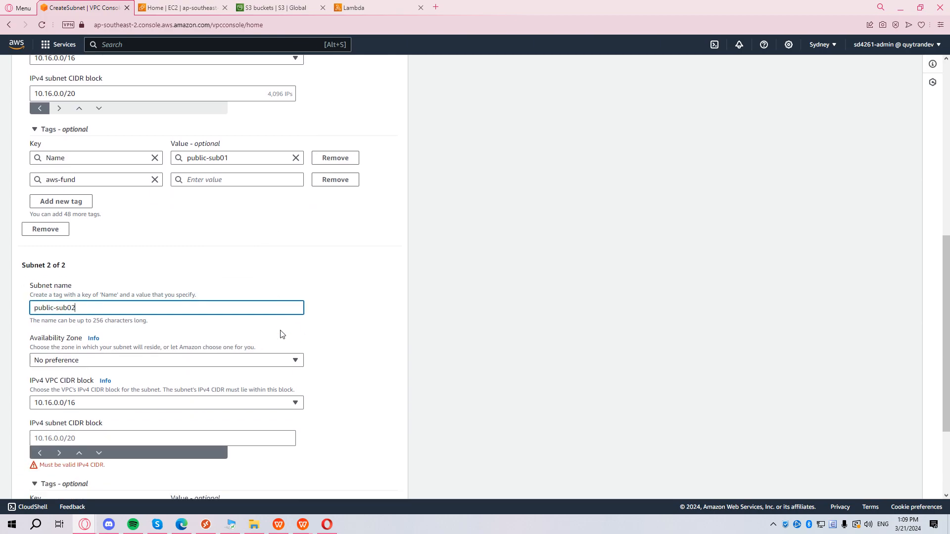
scroll(281, 334, "down", 2)
left_click(139, 261)
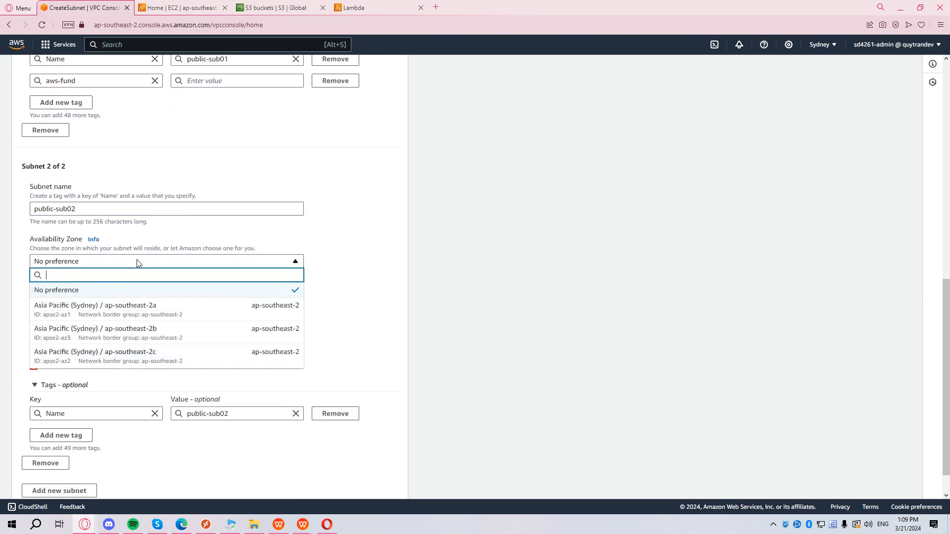
left_click(139, 337)
scroll(303, 315, "down", 1)
left_click(171, 304)
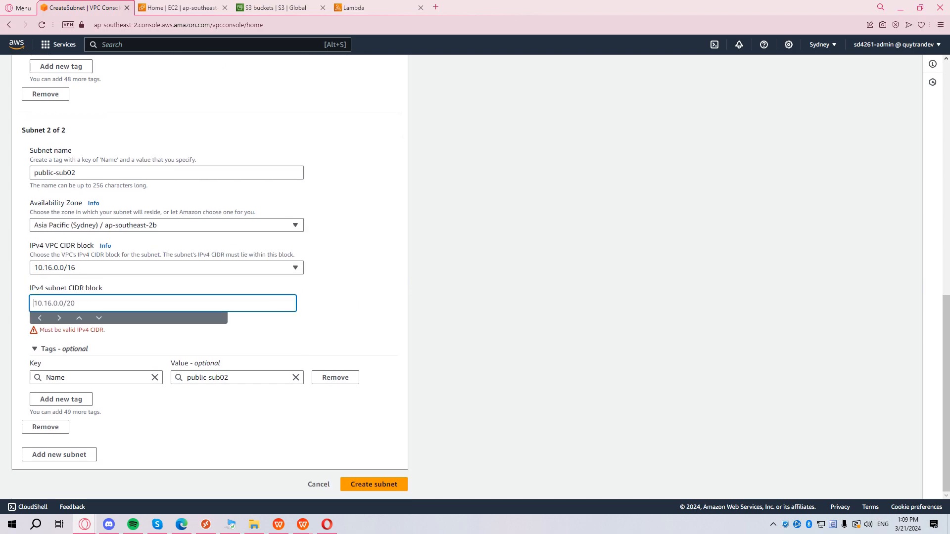
type("10.16.32.0")
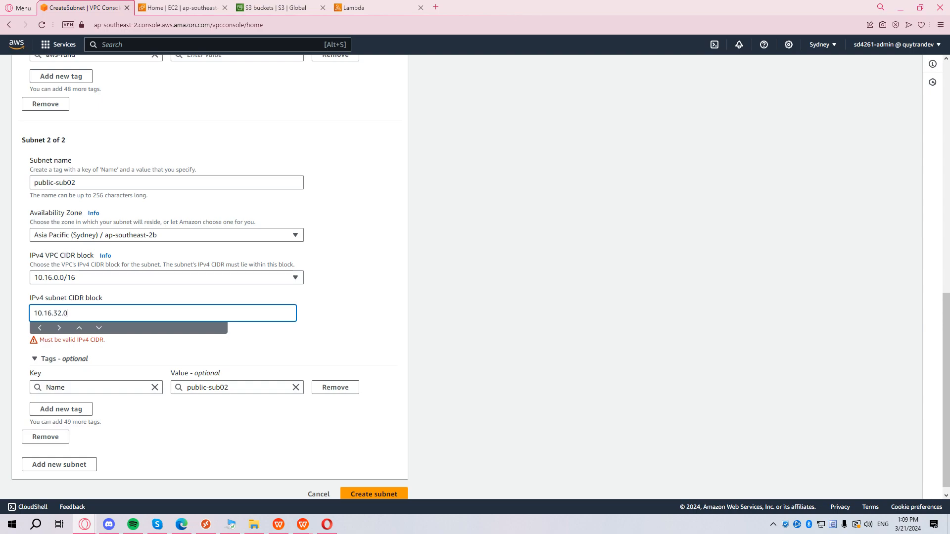
type("/20")
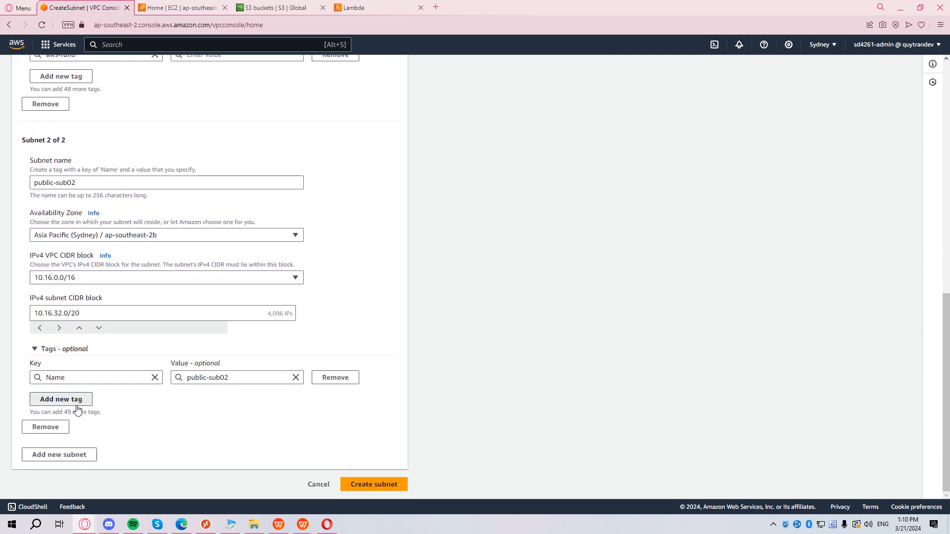
Tag the second subnet aws-fund and create both subnets.
left_click(77, 405)
type("aws-fund")
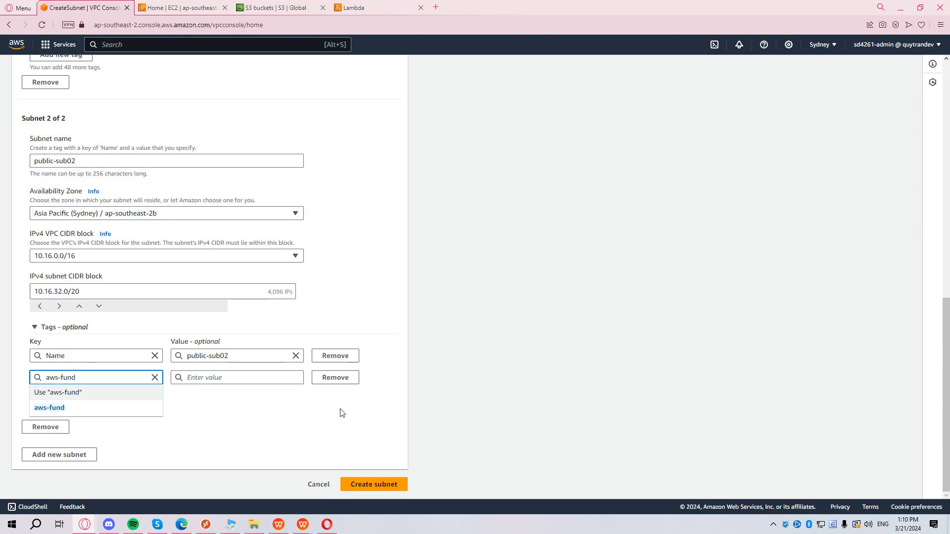
left_click(374, 484)
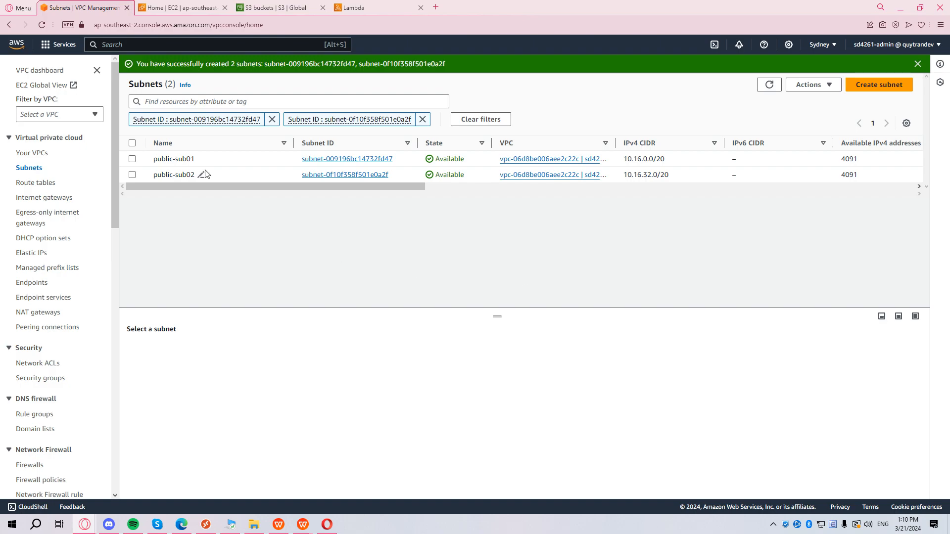
left_click(39, 185)
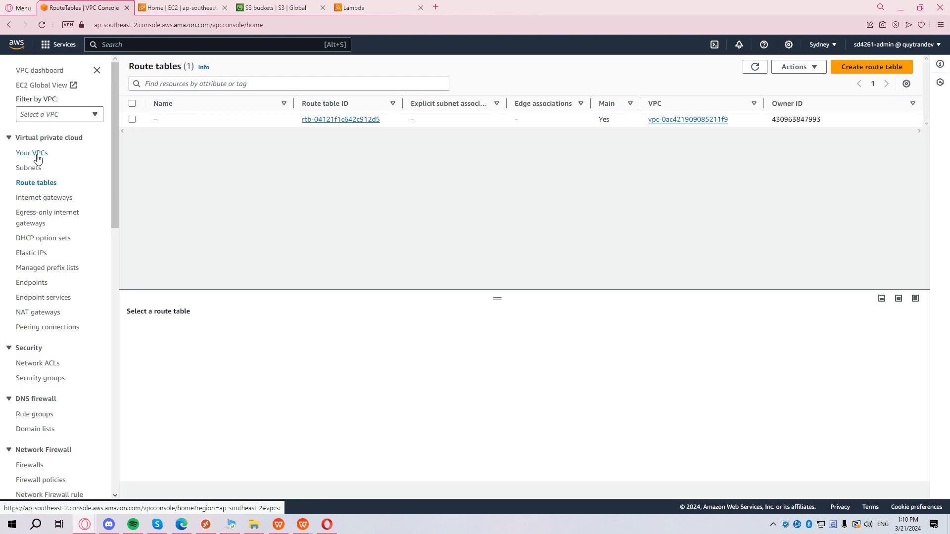
Review the subnets, then inspect sd4261-vpc-igw's resource map: both subnets share one route table, no network connections.
left_click(26, 169)
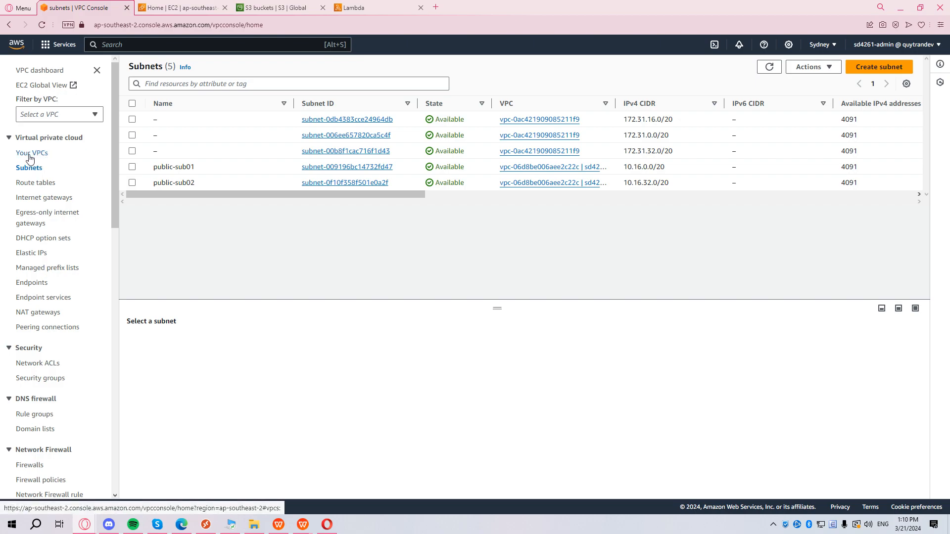
left_click(30, 154)
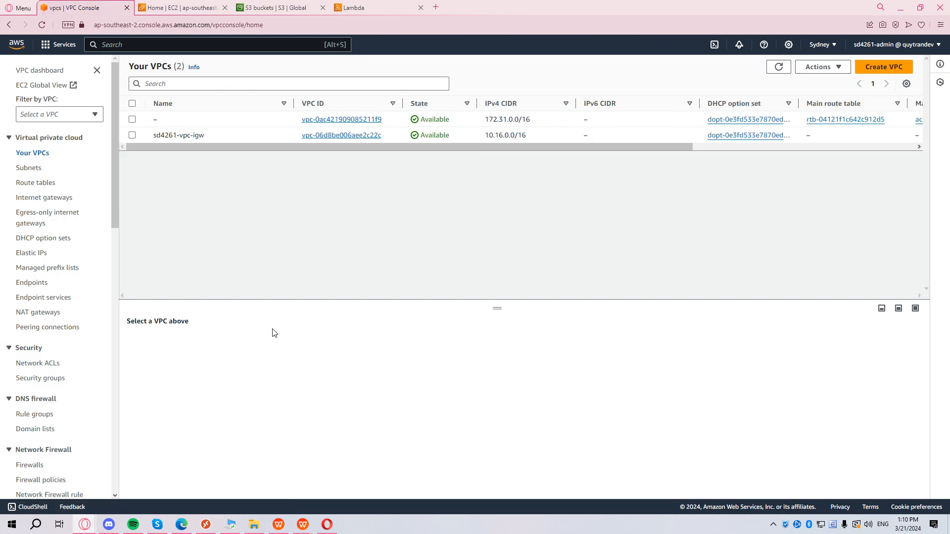
left_click(180, 132)
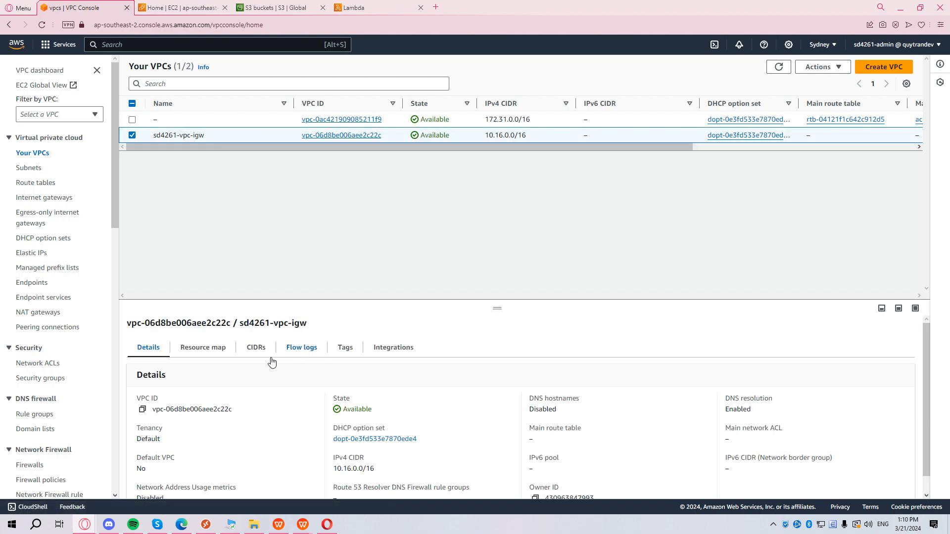
left_click(201, 346)
scroll(529, 387, "down", 1)
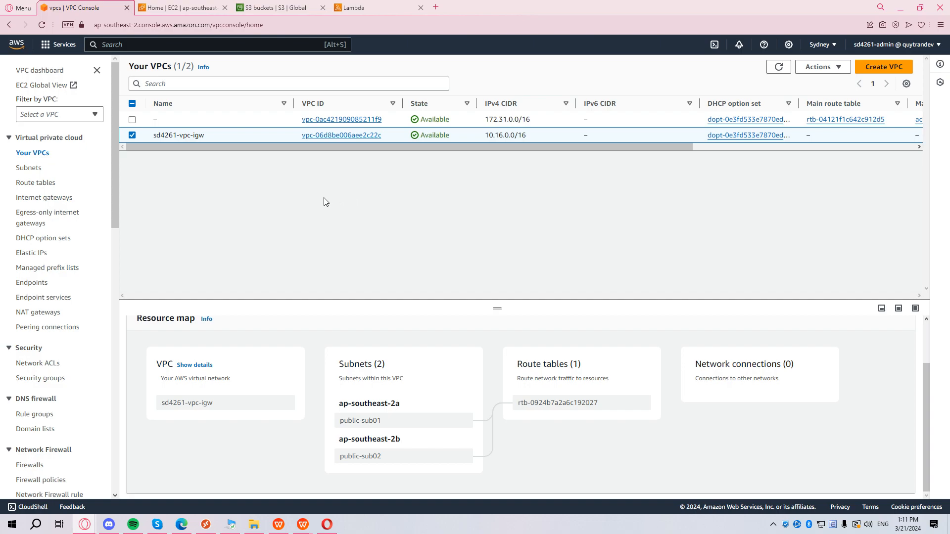
Create internet gateway sd4261-igw with an additional aws-fund tag key.
left_click(74, 199)
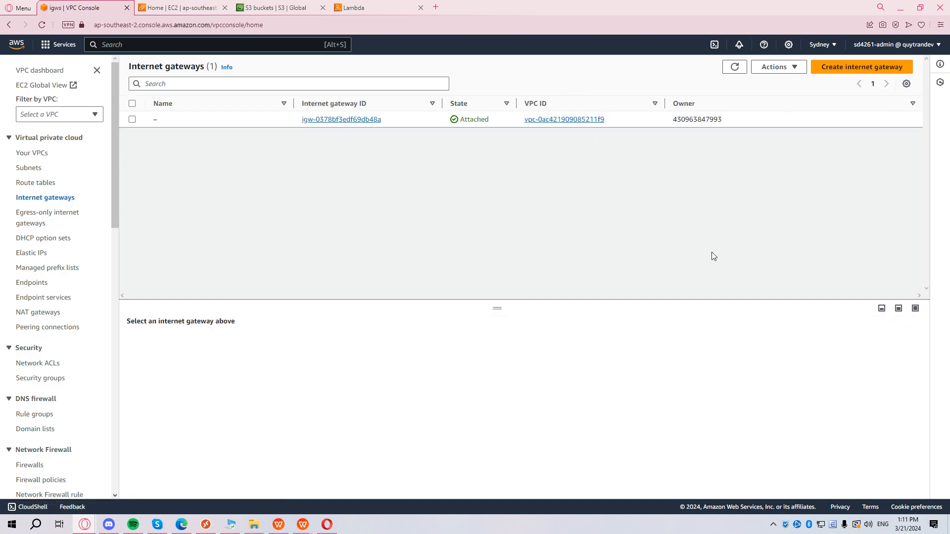
left_click(865, 68)
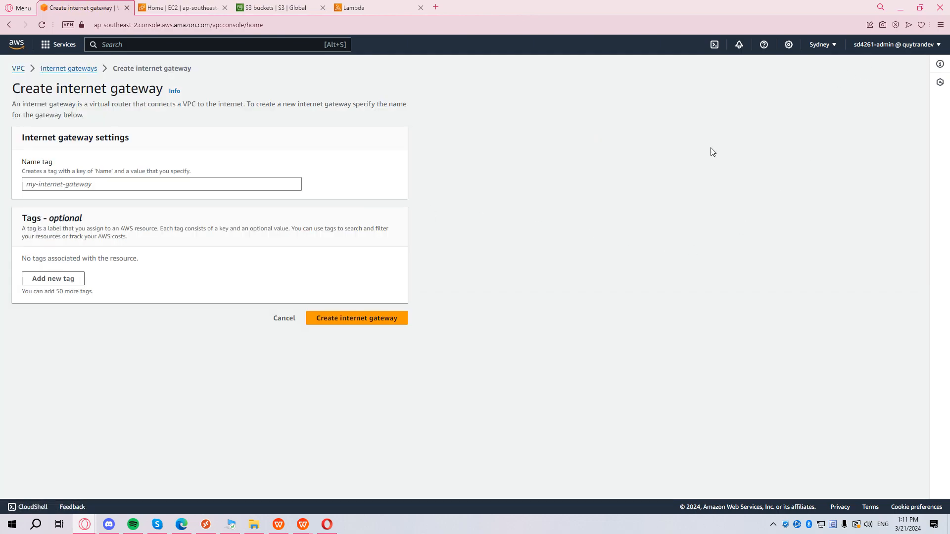
left_click(172, 184)
type("sd4")
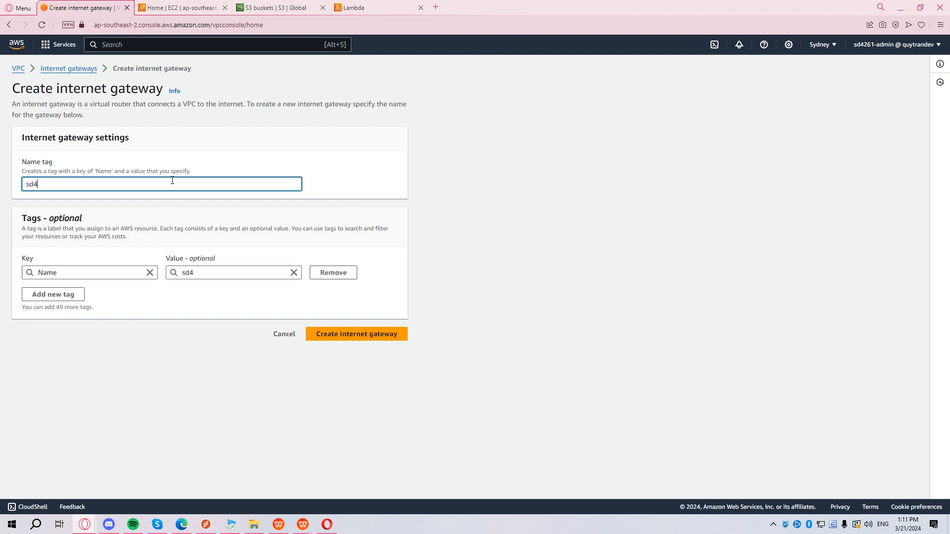
type("261-igw")
left_click(84, 294)
type("aws")
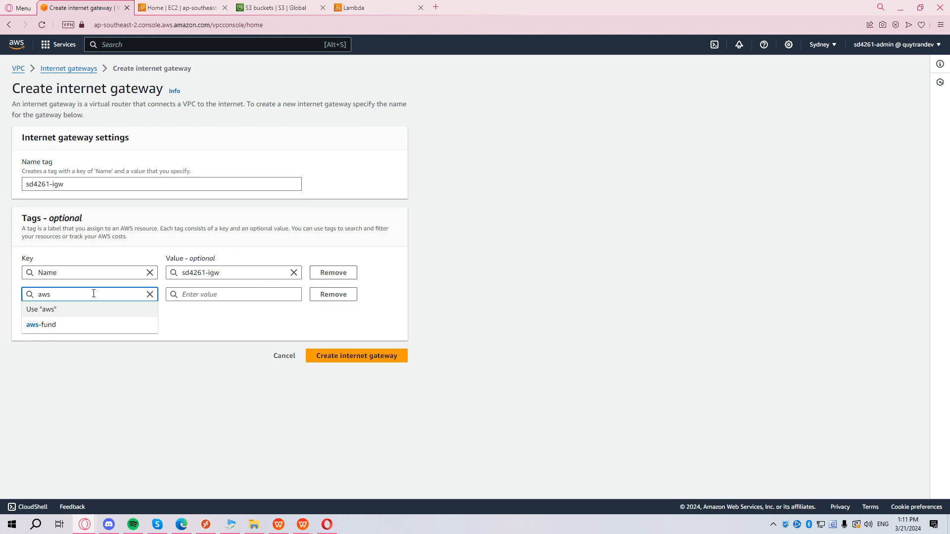
key("Down")
key("Return")
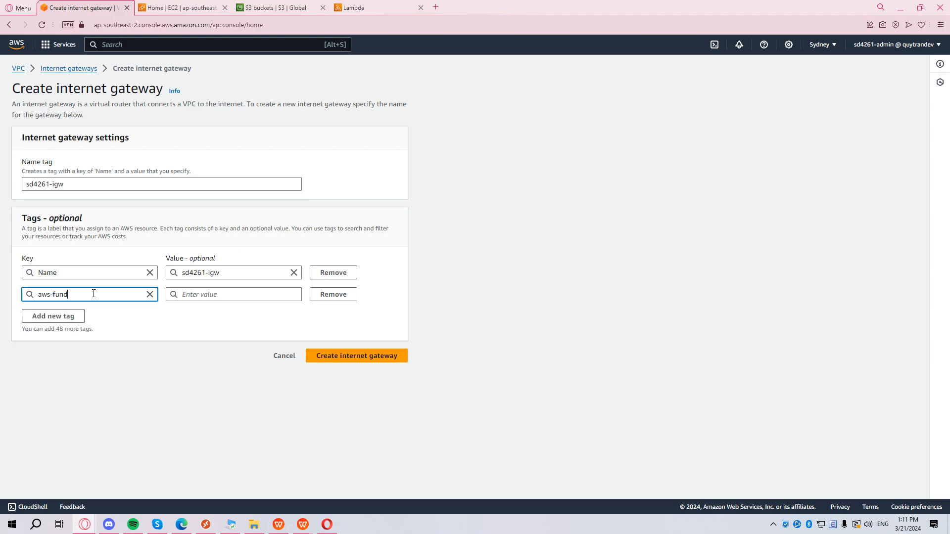
left_click(401, 353)
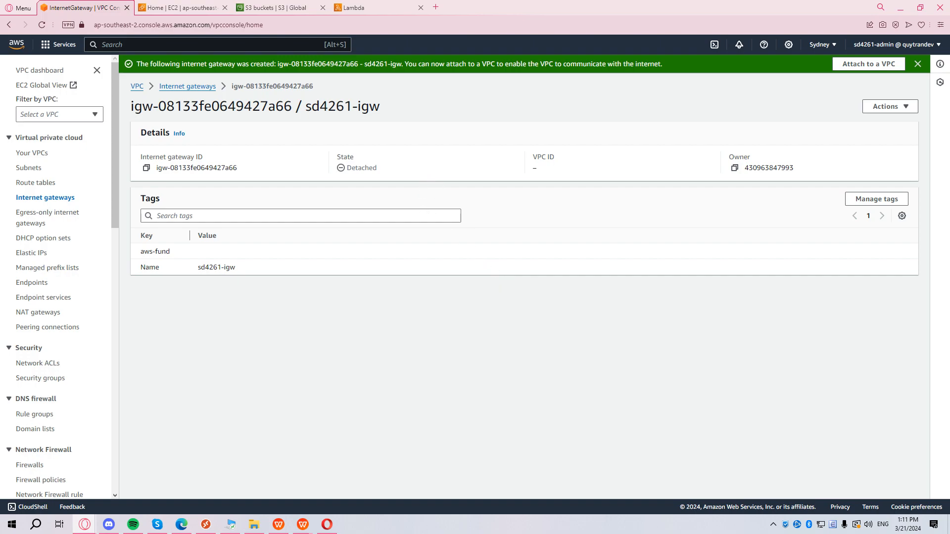
left_click(177, 87)
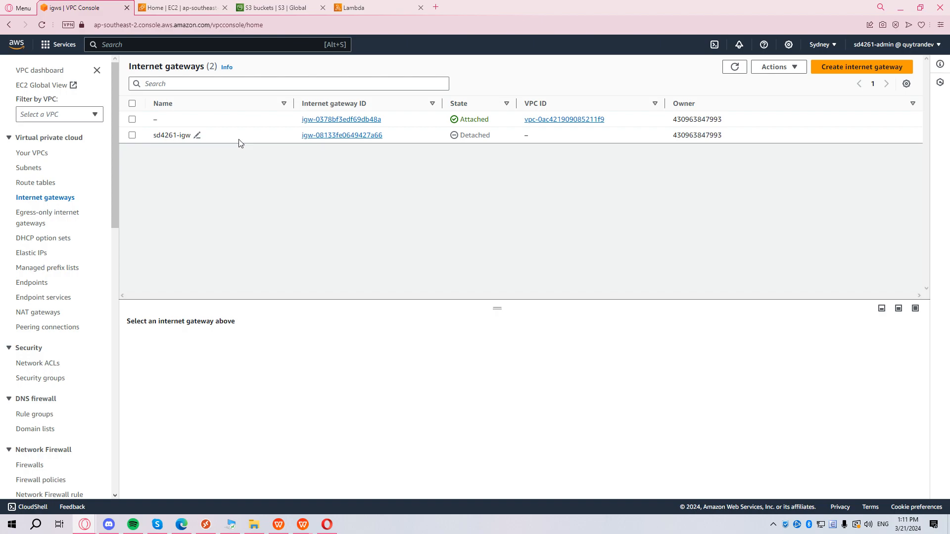
Attach internet gateway sd4261-igw to VPC sd4261-vpc-igw.
left_click(239, 140)
left_click(776, 66)
left_click(789, 97)
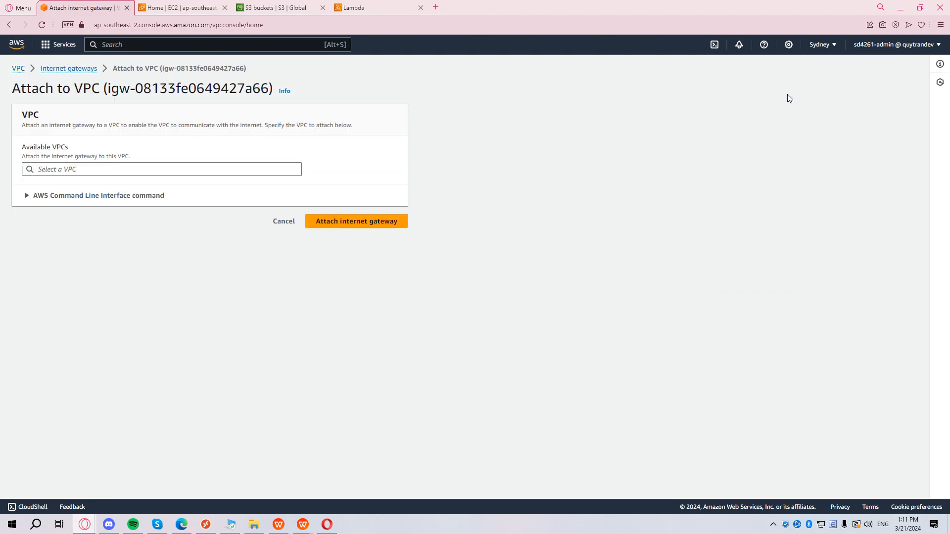
left_click(109, 174)
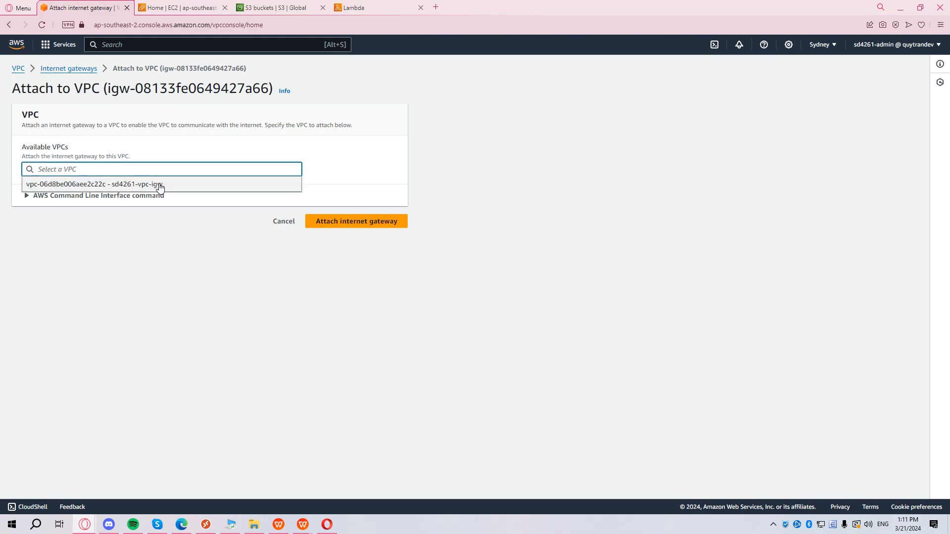
left_click(159, 184)
left_click(349, 225)
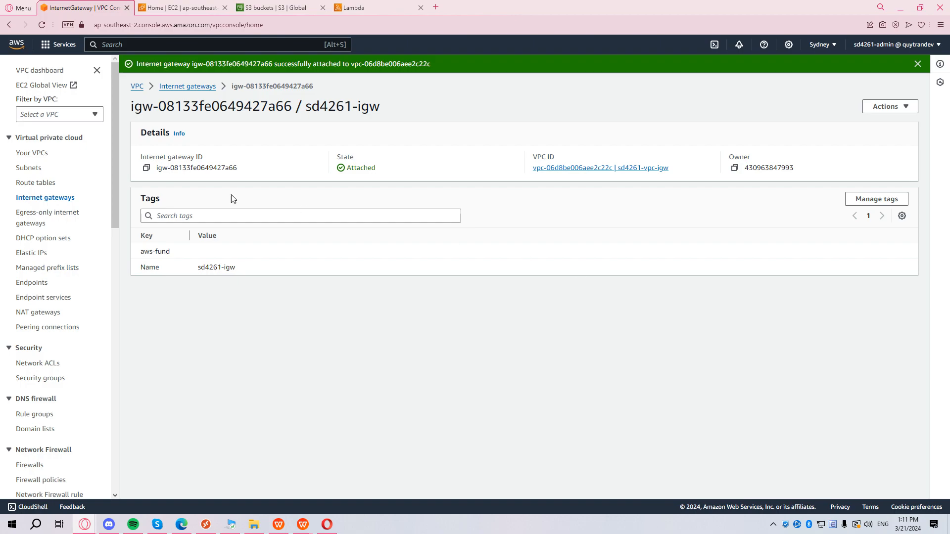
Confirm sd4261-vpc-igw's resource map now lists the internet gateway as a network connection.
left_click(36, 155)
left_click(186, 356)
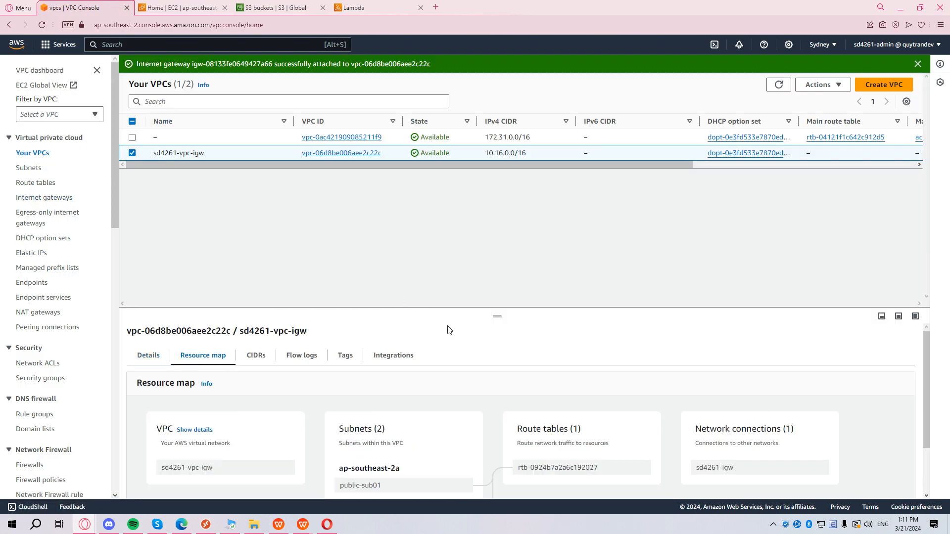
scroll(512, 355, "down", 1)
scroll(737, 443, "down", 1)
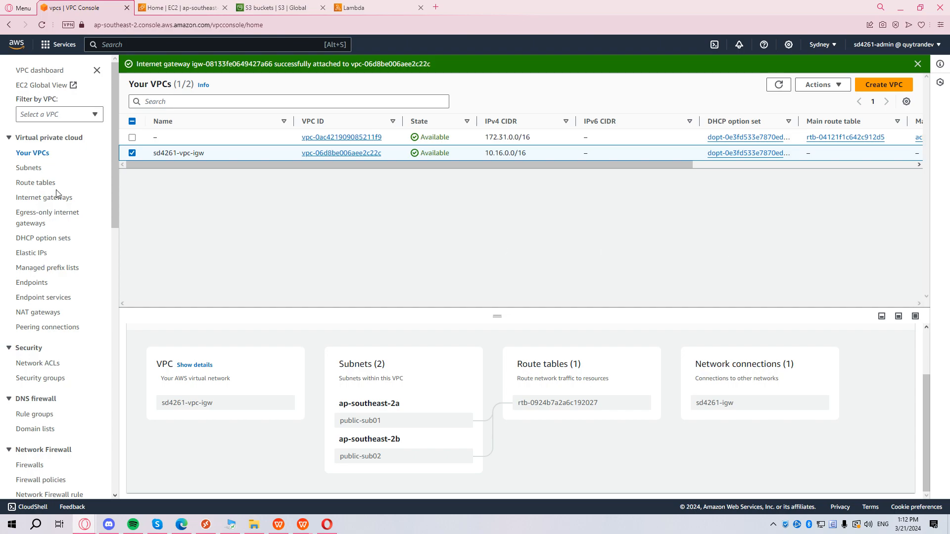
Create route table sd4261-rt in VPC sd4261-vpc-igw with an aws-fund tag key.
left_click(42, 184)
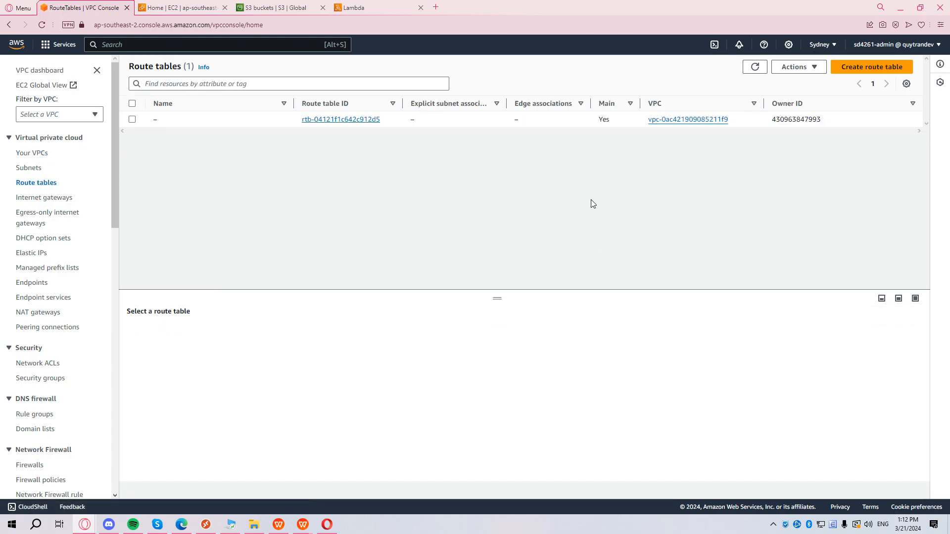
left_click(874, 69)
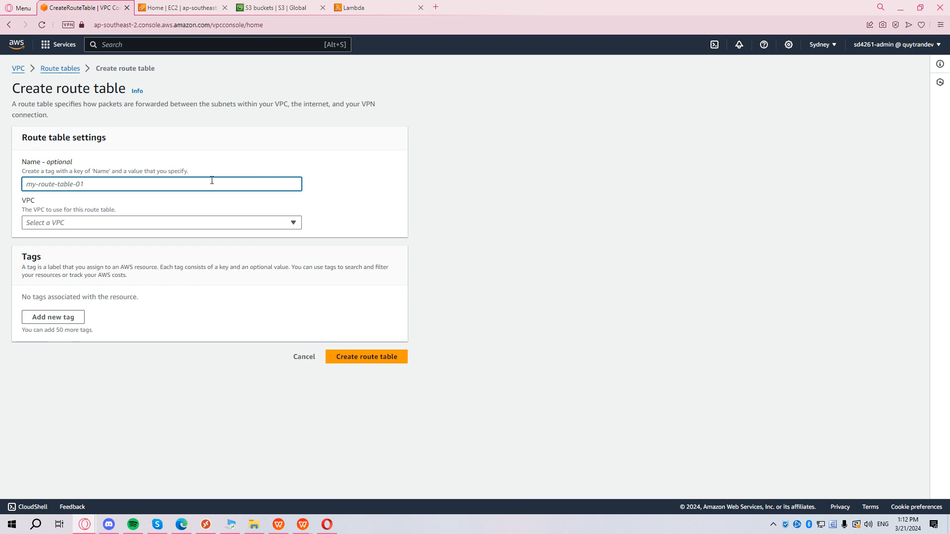
type("sd4261-ig")
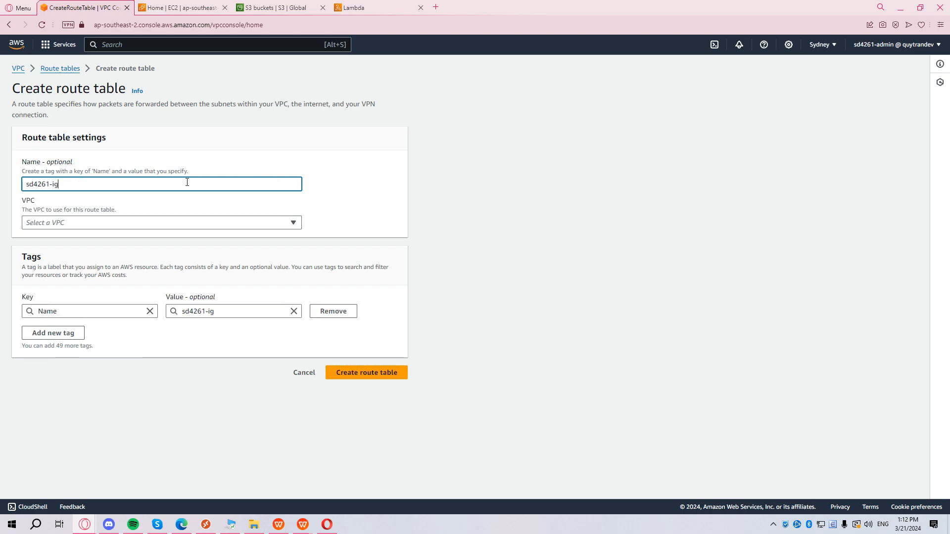
key("BackSpace")
key("BackSpace")
type("rout")
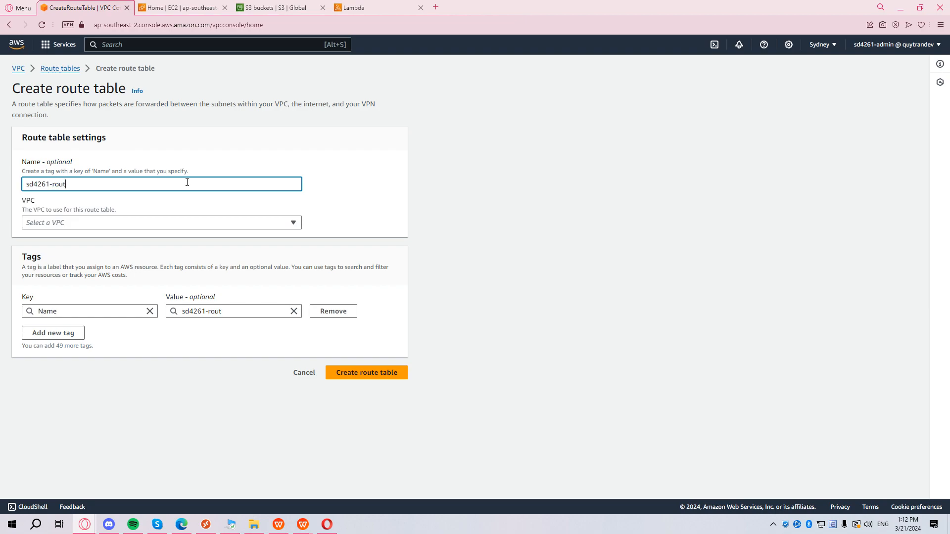
key("BackSpace")
key("BackSpace")
key("BackSpace")
left_click(124, 223)
left_click(142, 254)
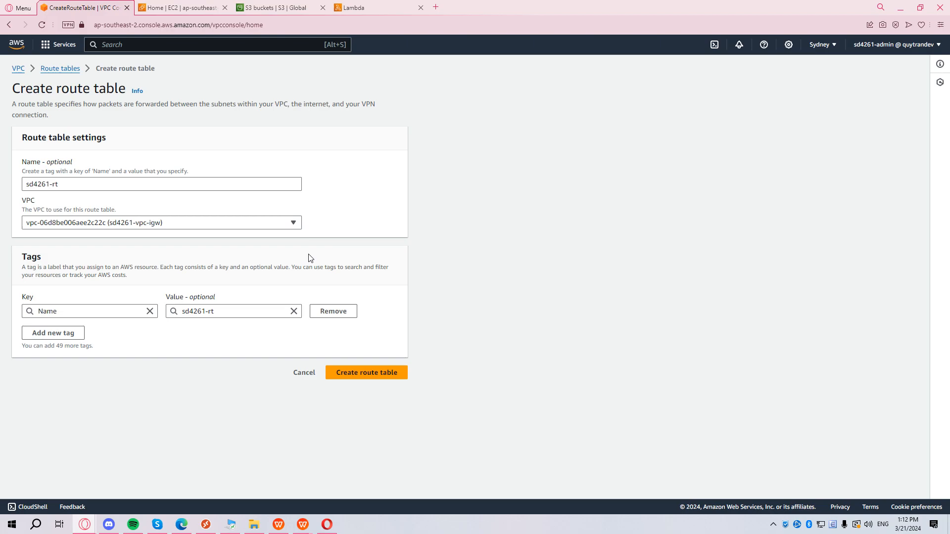
left_click(81, 337)
type("s")
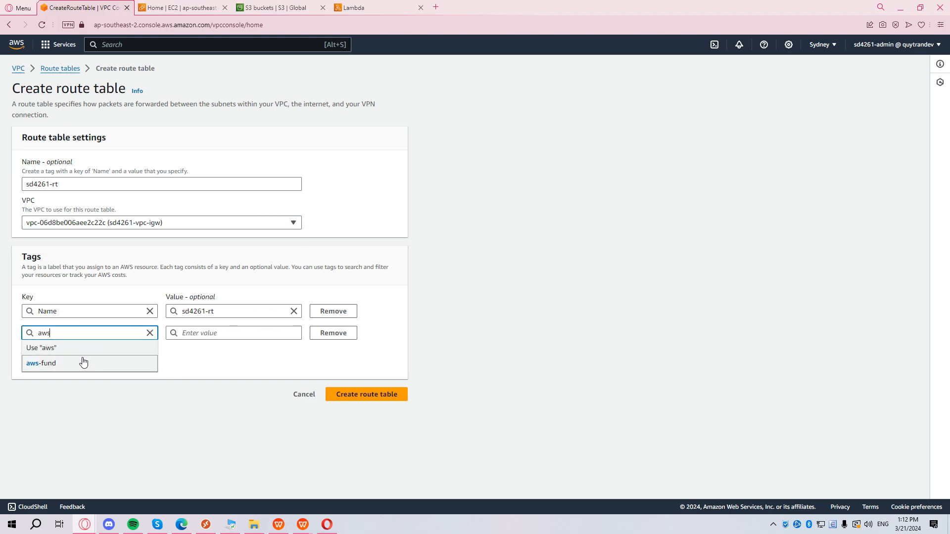
left_click(80, 361)
left_click(385, 394)
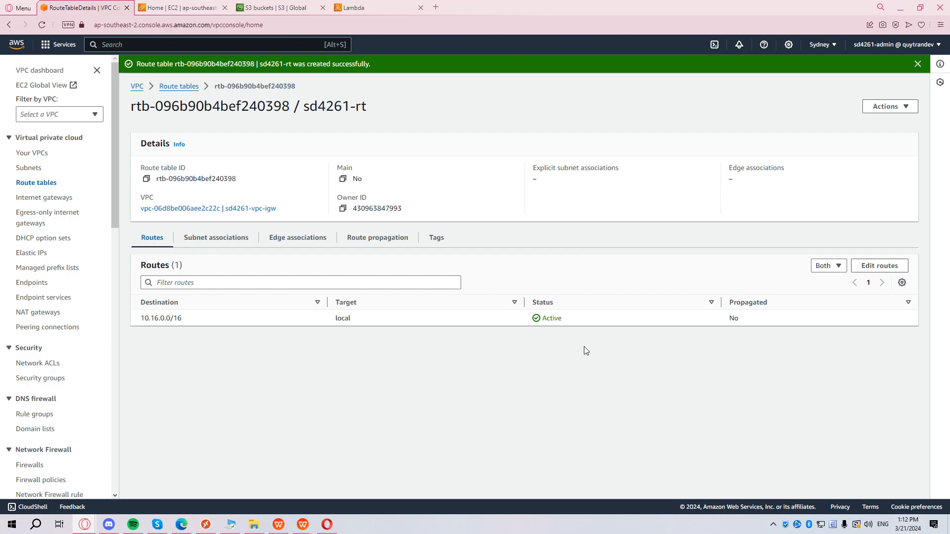
left_click(867, 107)
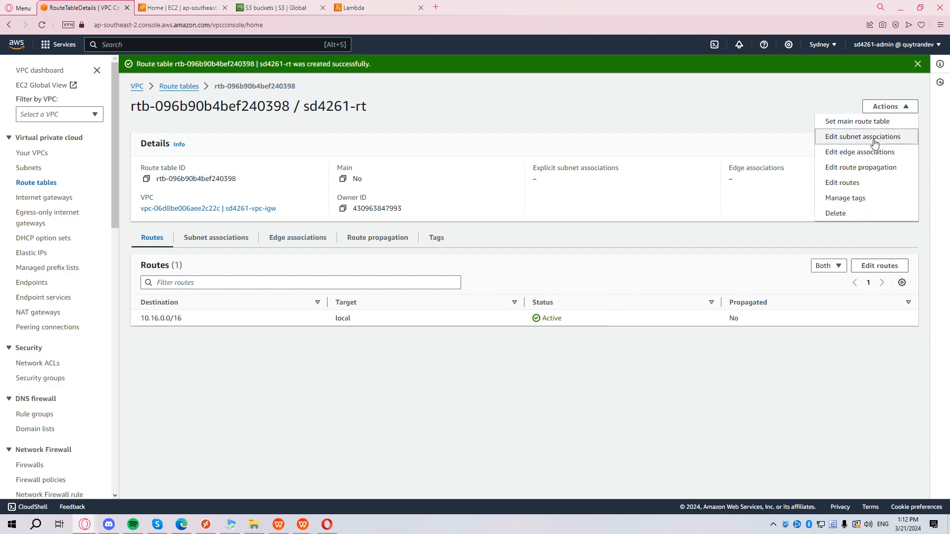
Explicitly associate route table sd4261-rt with both public-sub01 and public-sub02.
left_click(900, 107)
left_click(900, 107)
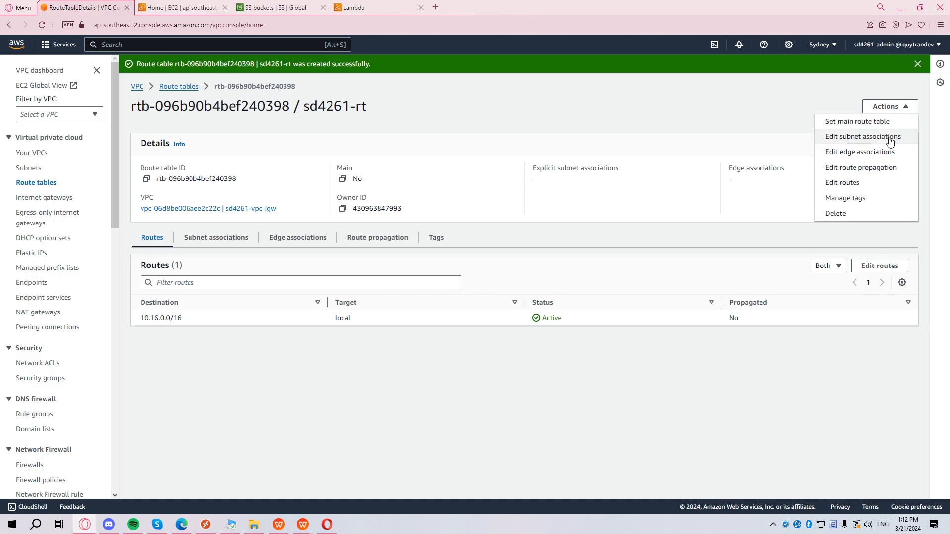
left_click(858, 137)
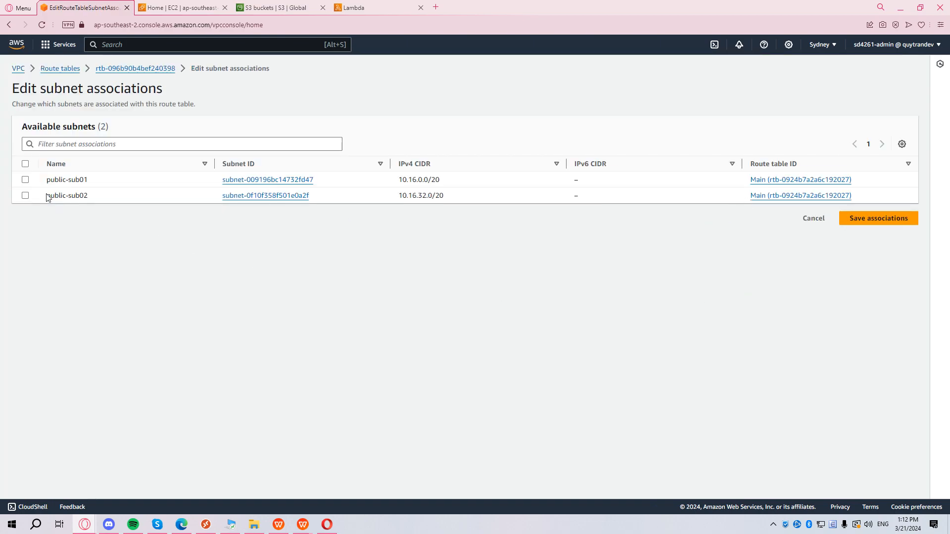
left_click(26, 165)
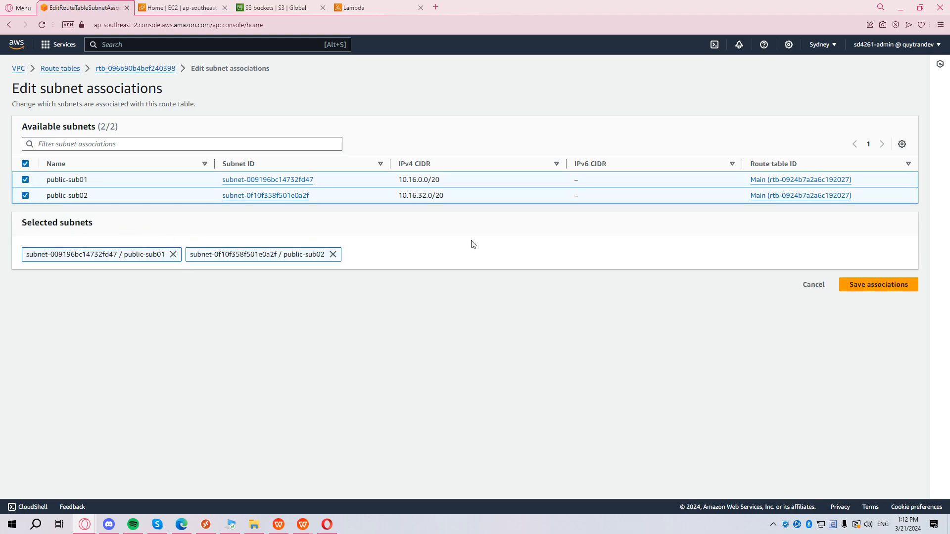
left_click(865, 287)
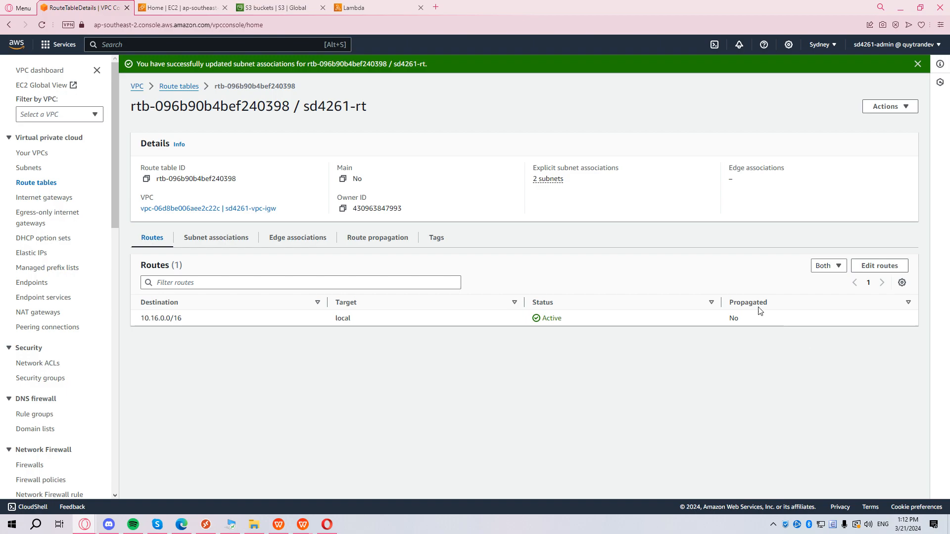
left_click(887, 105)
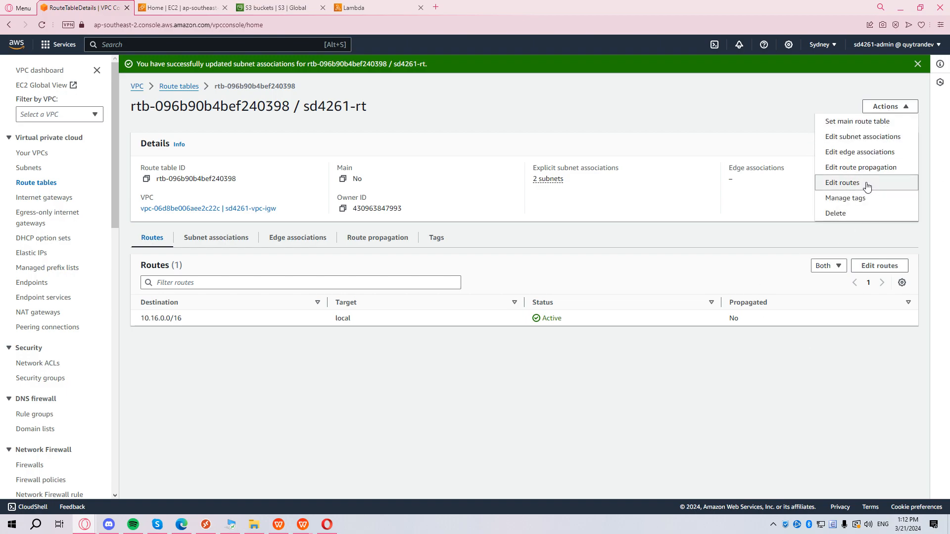
Add a 0.0.0.0/0 route targeting internet gateway igw-08133fe0649427a66 to sd4261-rt.
left_click(867, 187)
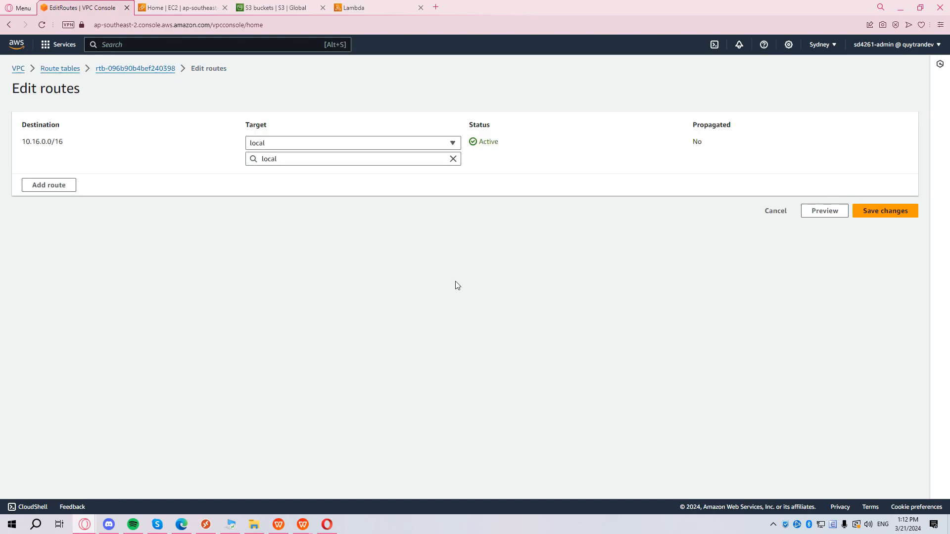
left_click(47, 186)
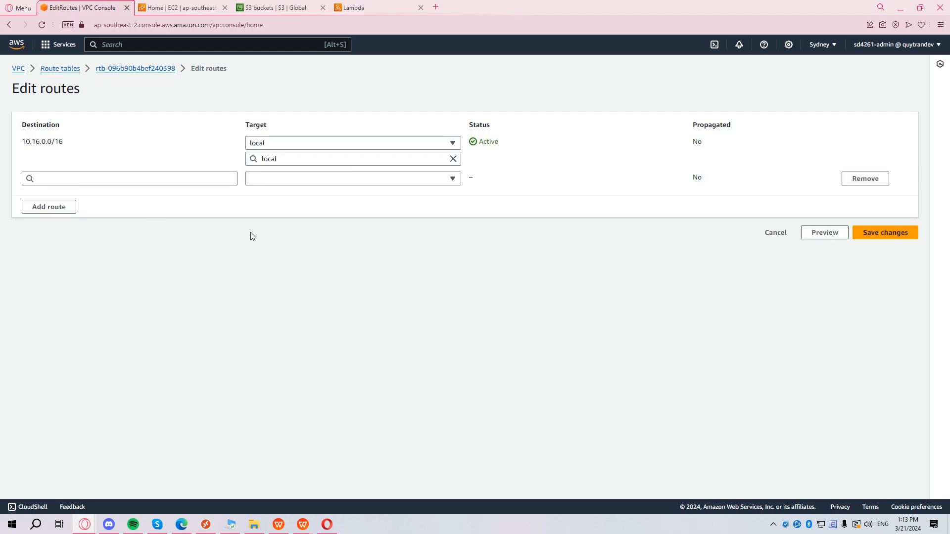
left_click(188, 175)
left_click(179, 194)
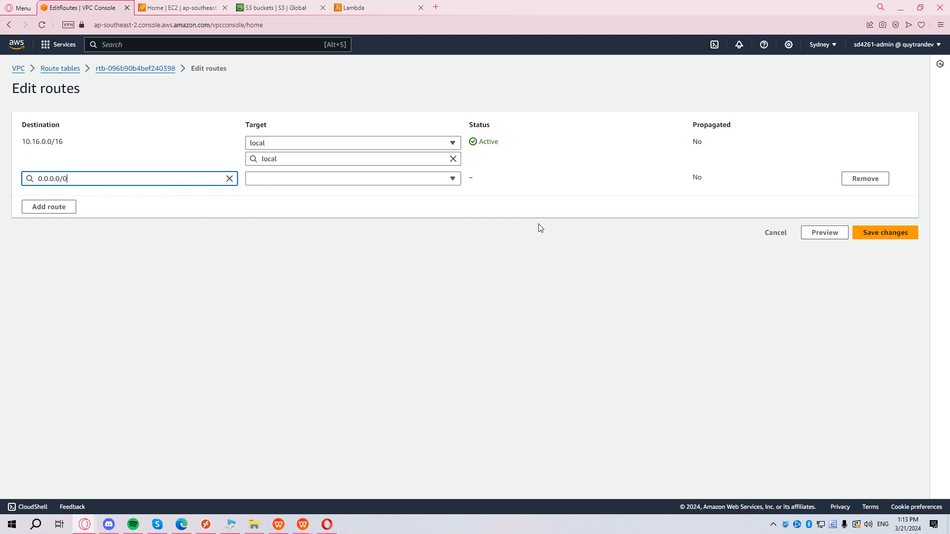
left_click(339, 182)
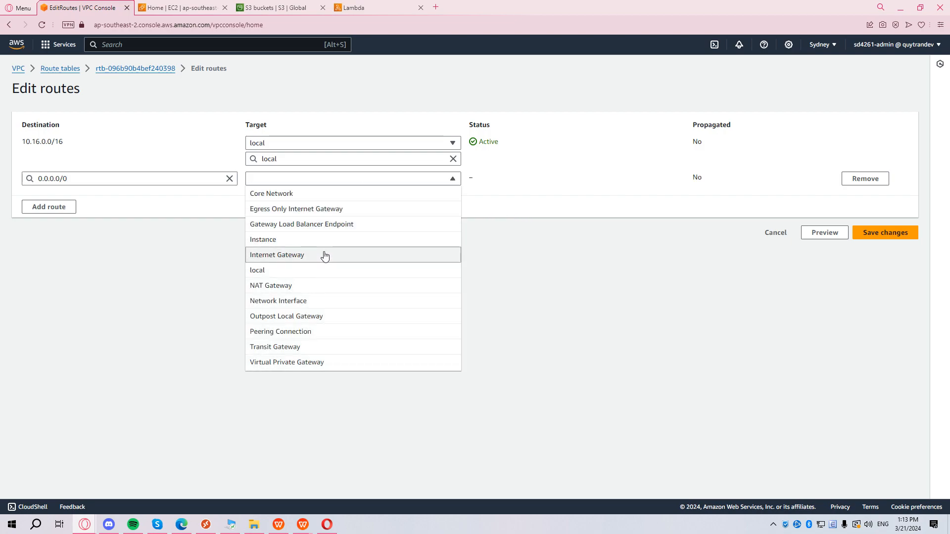
left_click(325, 254)
left_click(336, 196)
left_click(329, 227)
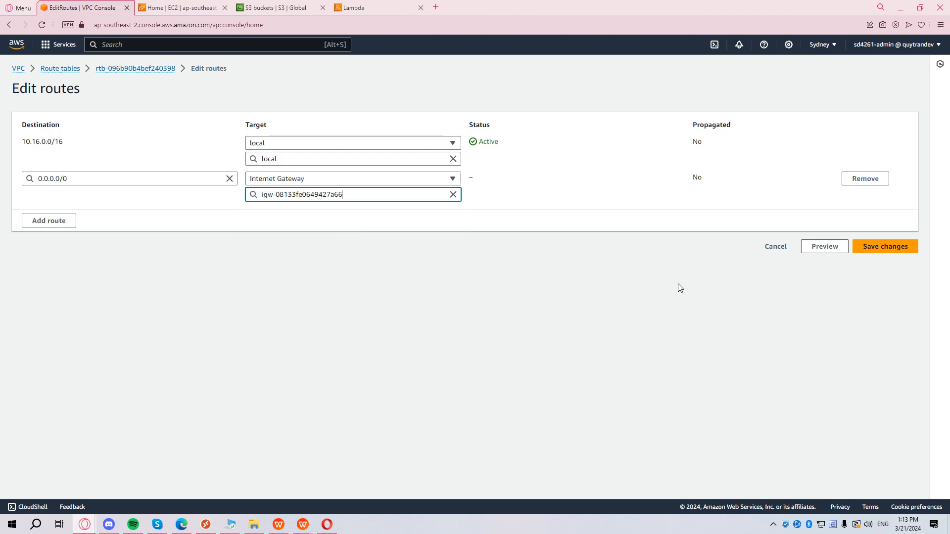
left_click(891, 251)
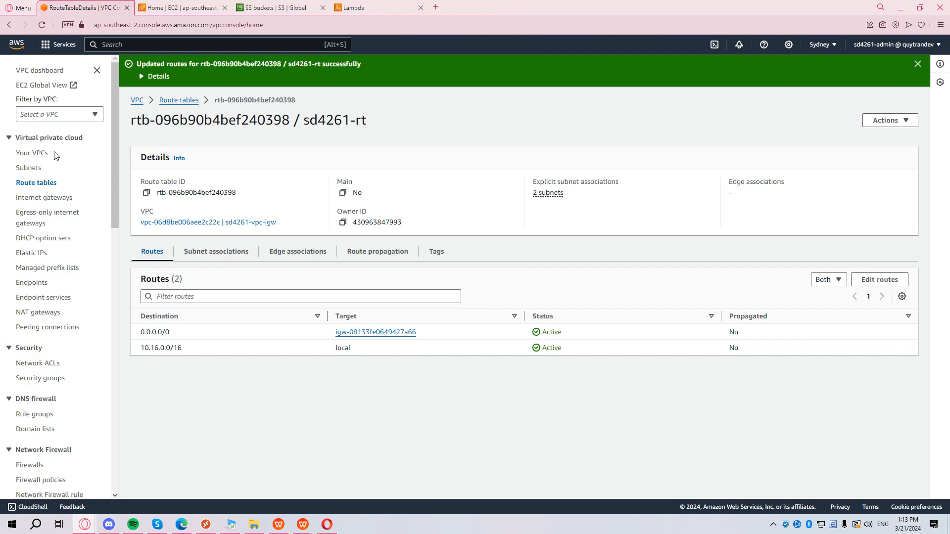
left_click(28, 169)
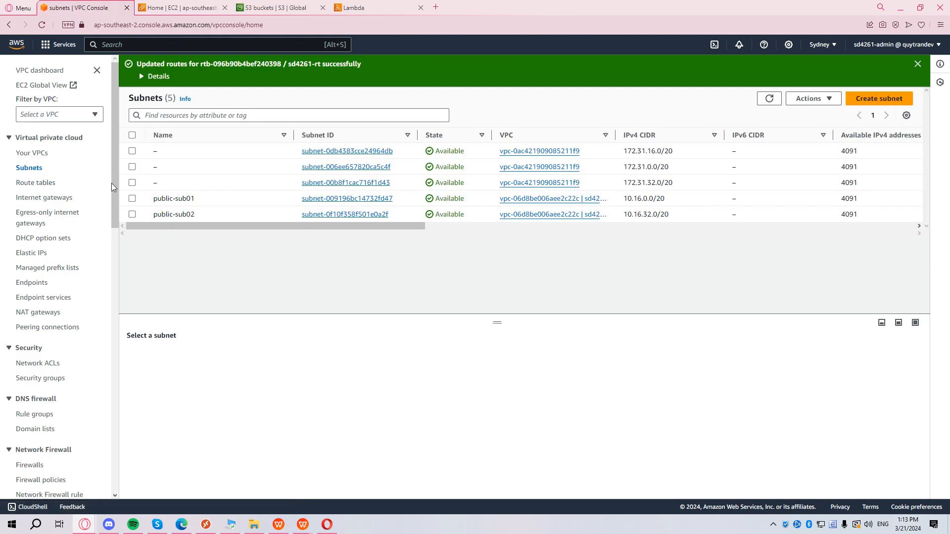
Turn on auto-assign public IPv4 addresses for subnet public-sub01.
left_click(334, 199)
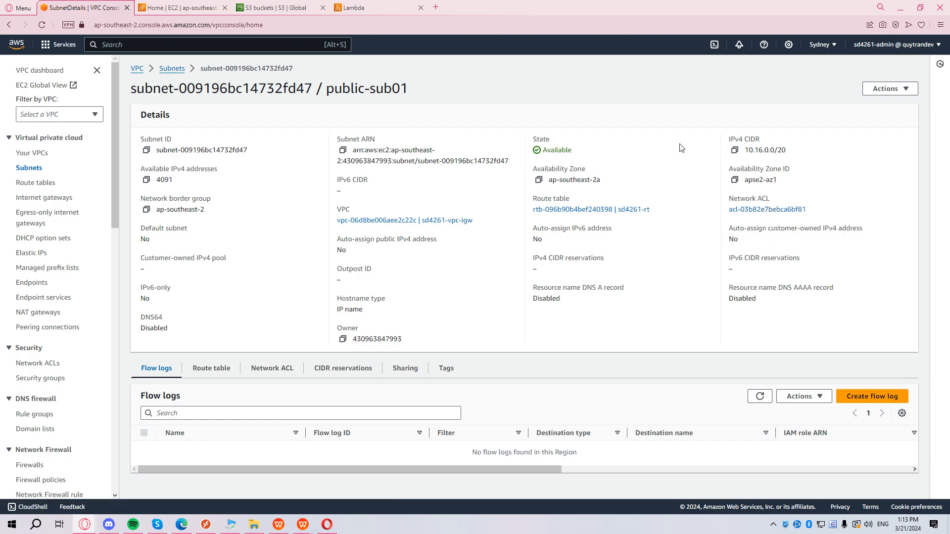
left_click_drag(335, 240, 440, 250)
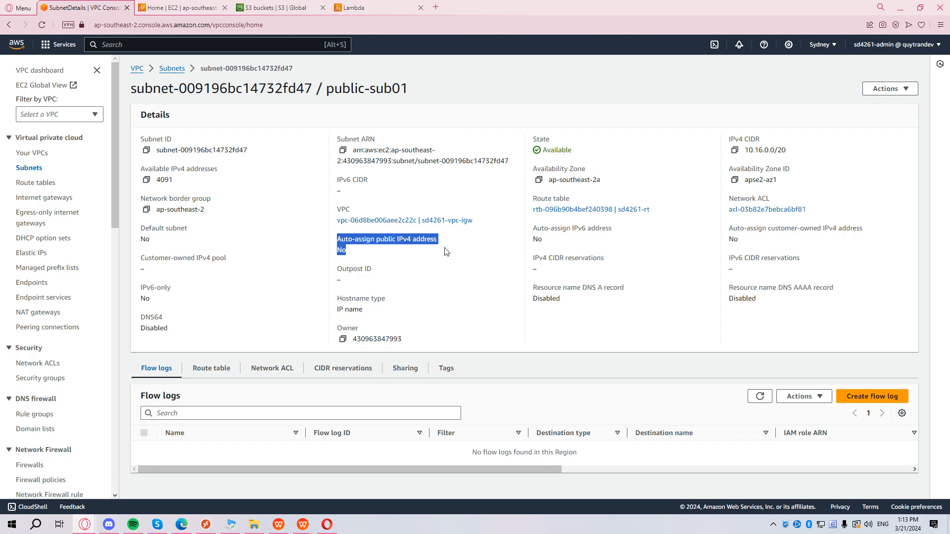
left_click(399, 254)
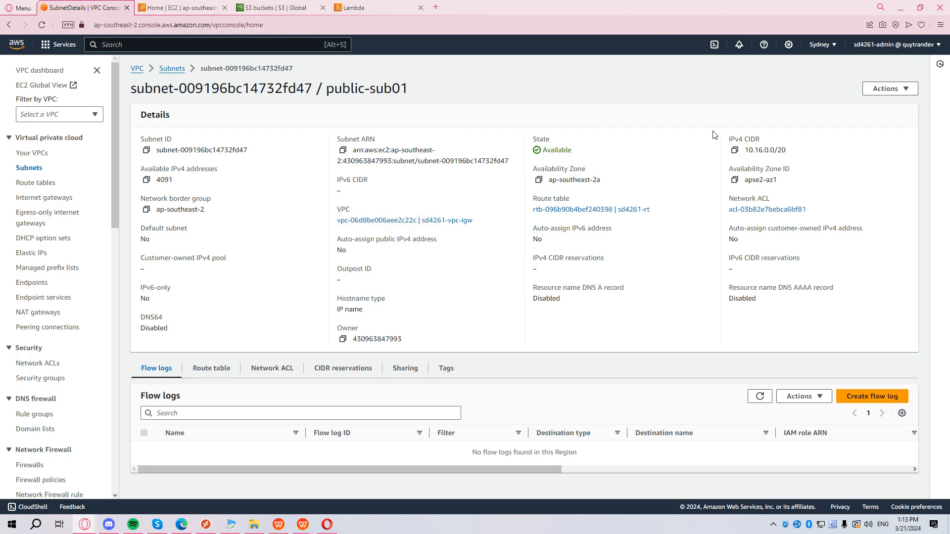
left_click(886, 90)
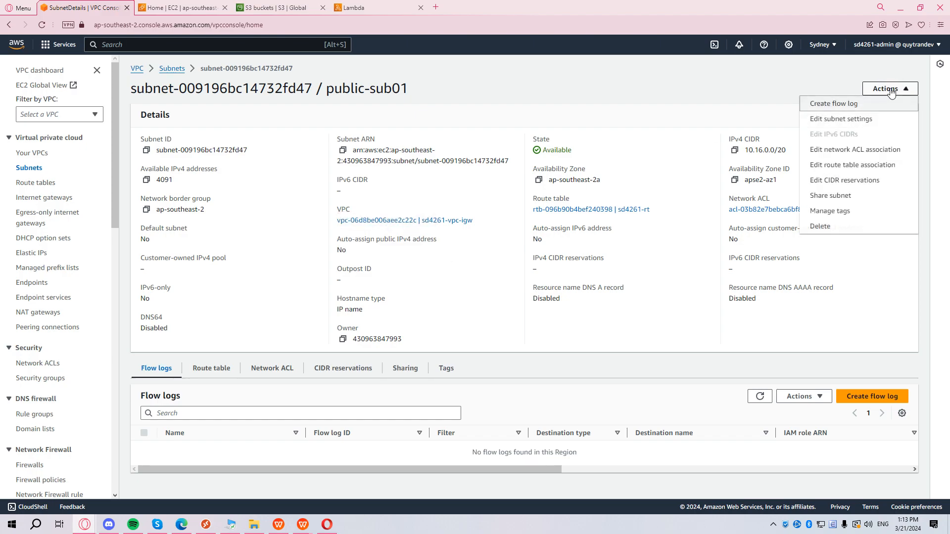
left_click(860, 119)
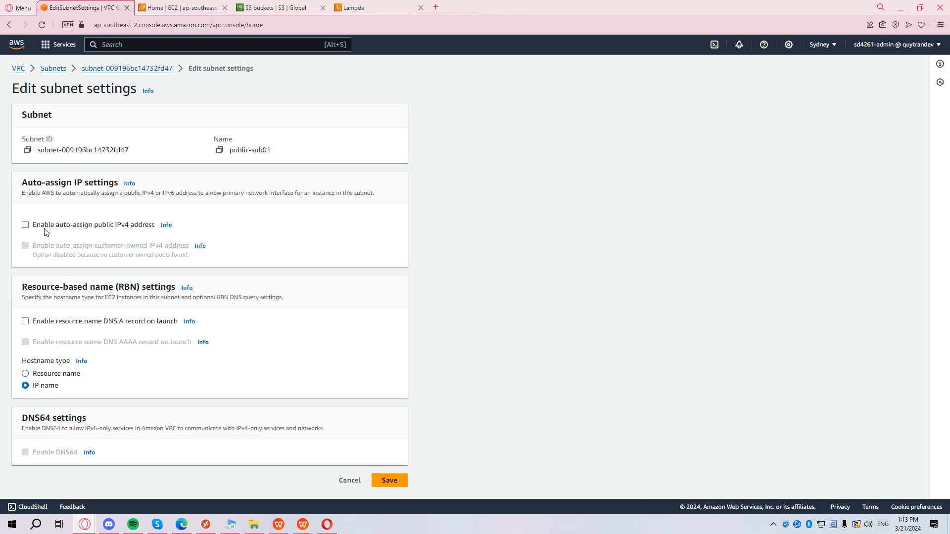
left_click(26, 226)
left_click(389, 481)
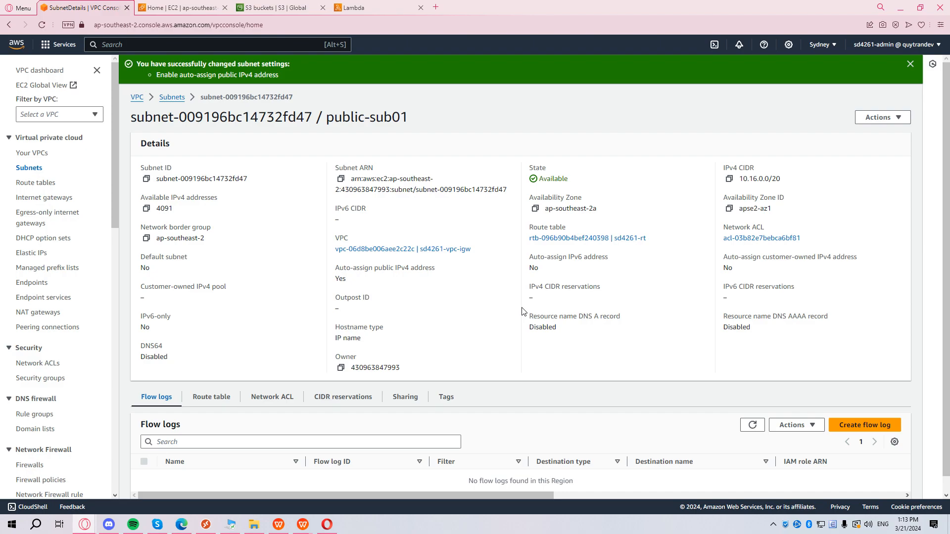
scroll(522, 311, "down", 1)
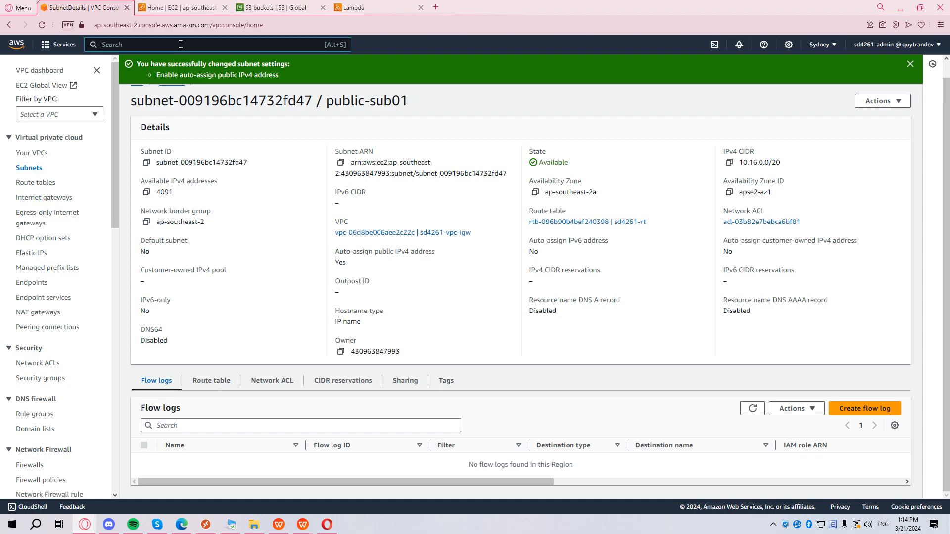
Start launching an EC2 instance named sd4261-ec2-igw with an aws-fund tag.
type("ec2")
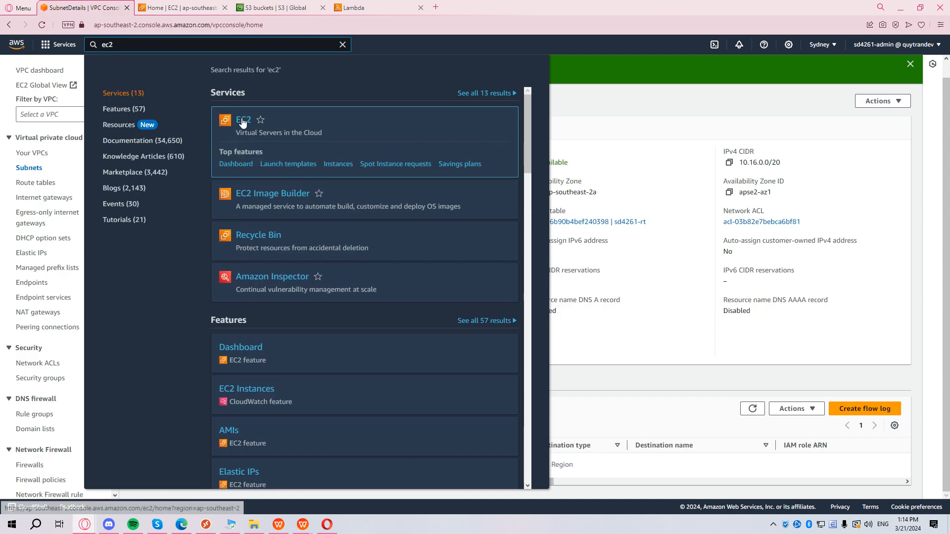
left_click(242, 120)
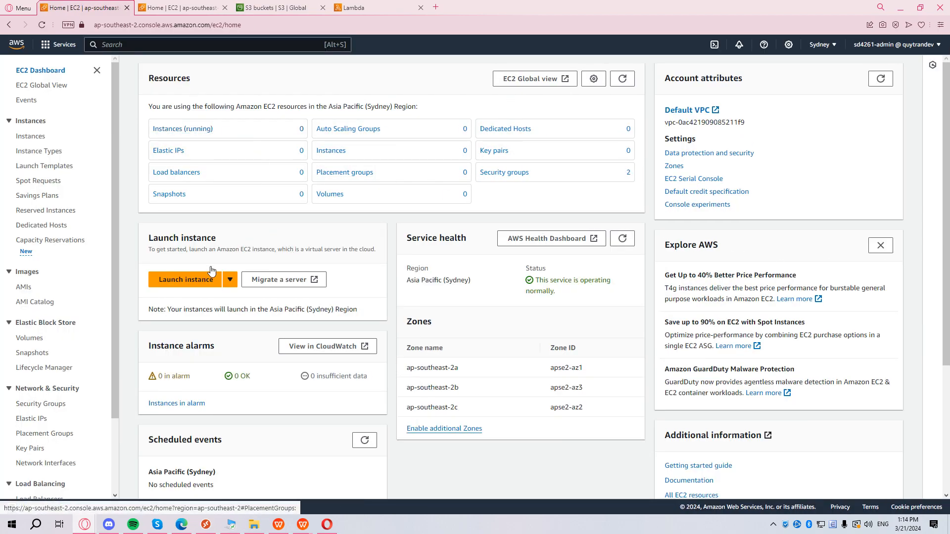
left_click(191, 279)
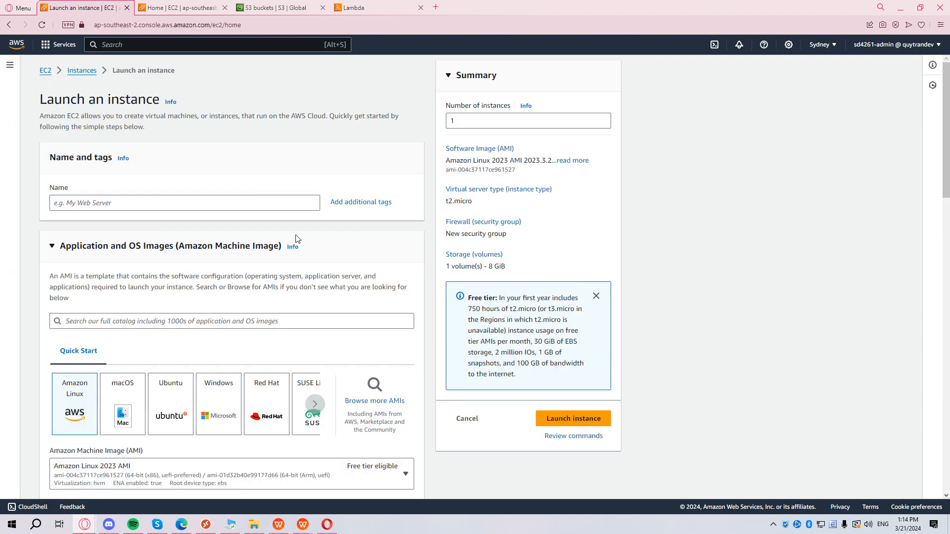
left_click(185, 202)
type("sd4261-ec2-igw")
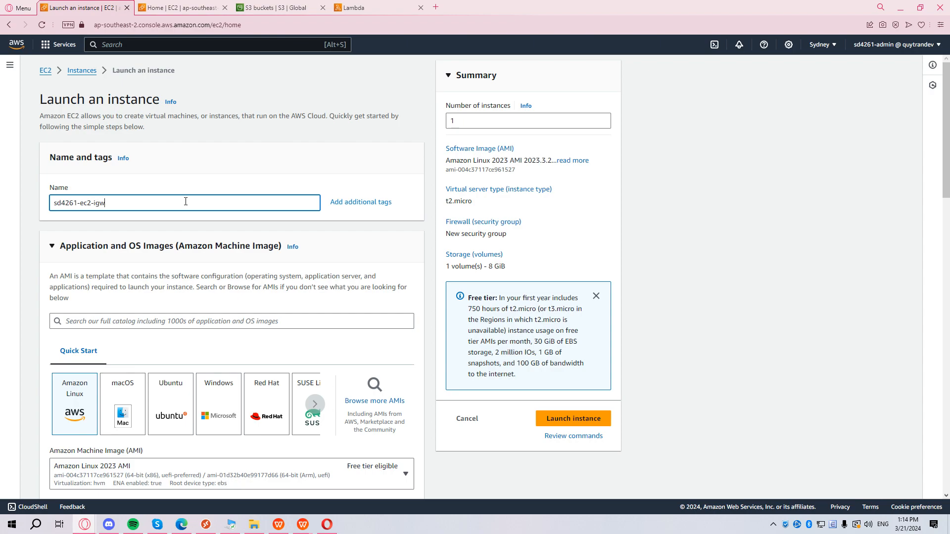
scroll(284, 200, "down", 1)
left_click(381, 153)
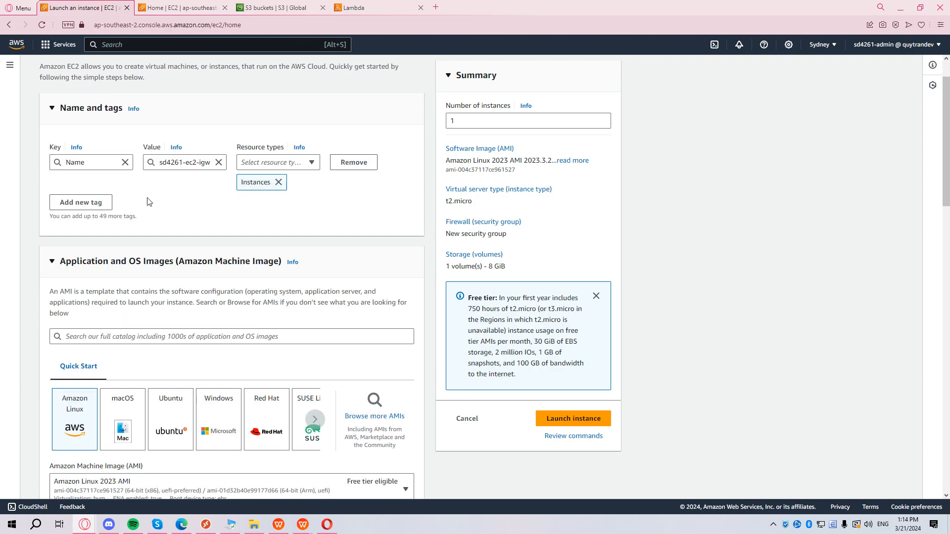
left_click(89, 204)
left_click(80, 224)
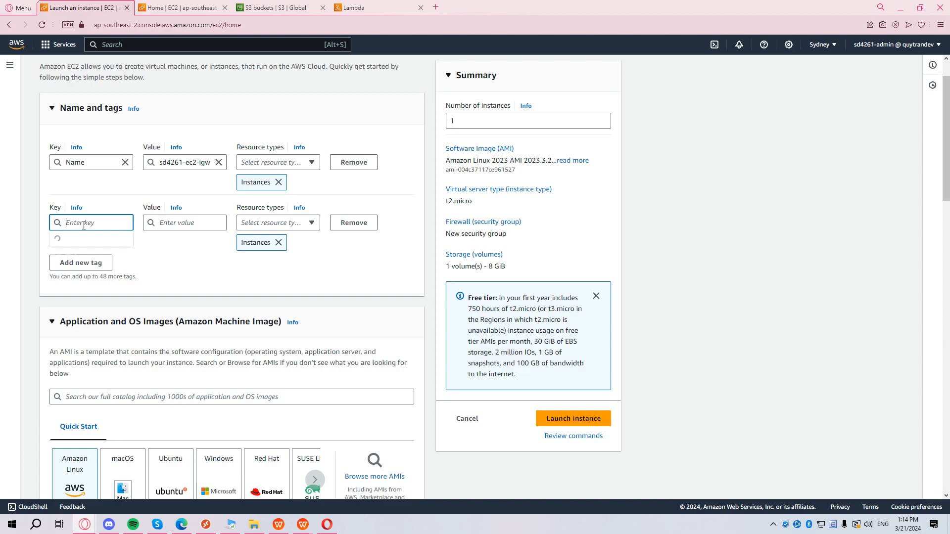
type("aws-fund")
scroll(193, 261, "down", 5)
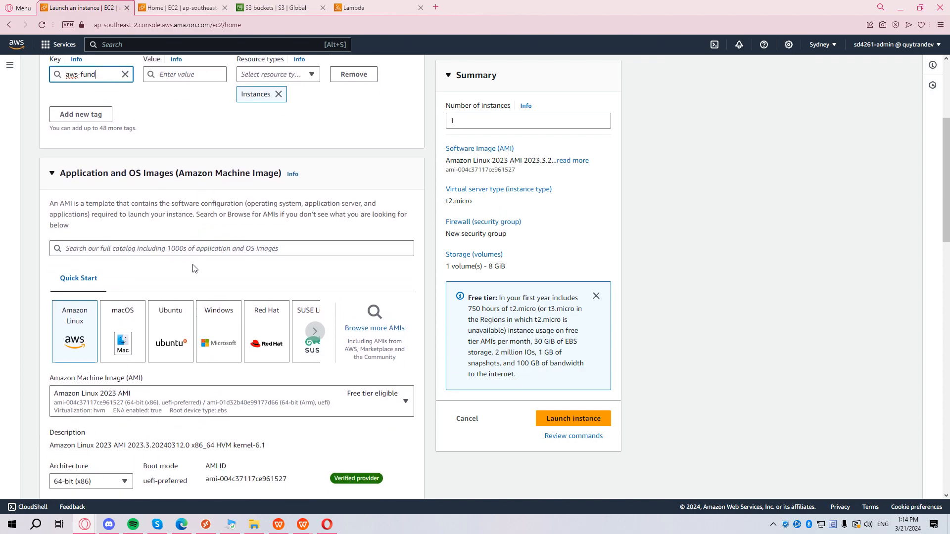
scroll(114, 233, "down", 3)
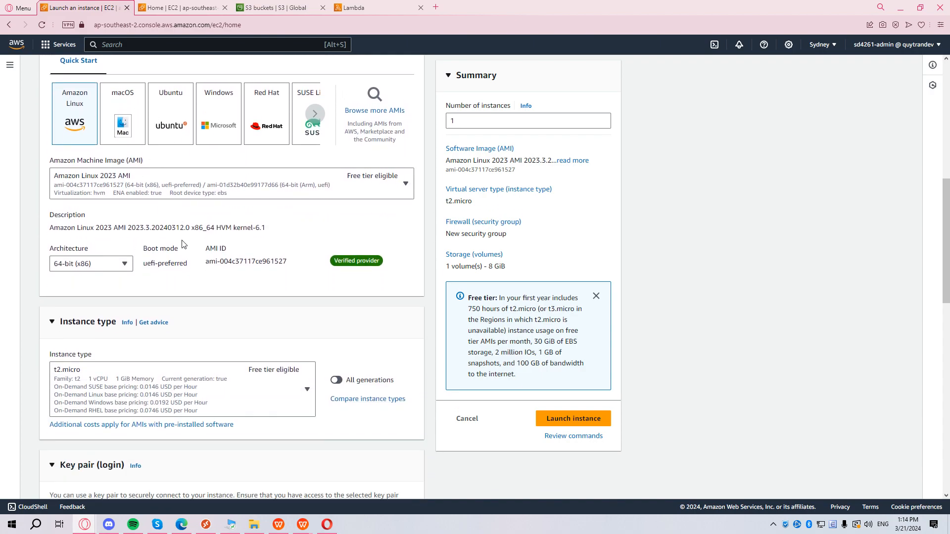
Choose the Amazon Linux 2 AMI (HVM) Kernel 5.10 and keep the t2.micro instance type.
left_click(178, 155)
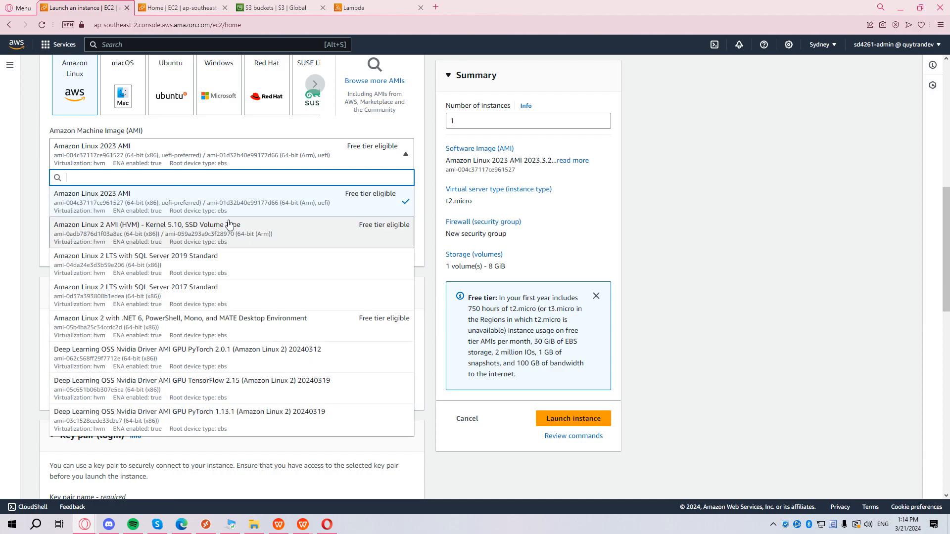
left_click(179, 236)
left_click(323, 160)
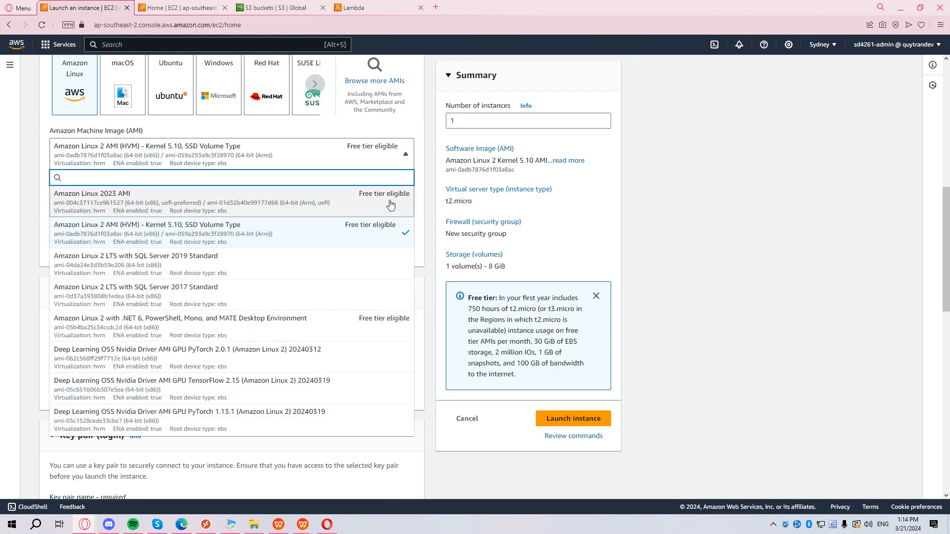
left_click(370, 159)
scroll(300, 213, "down", 1)
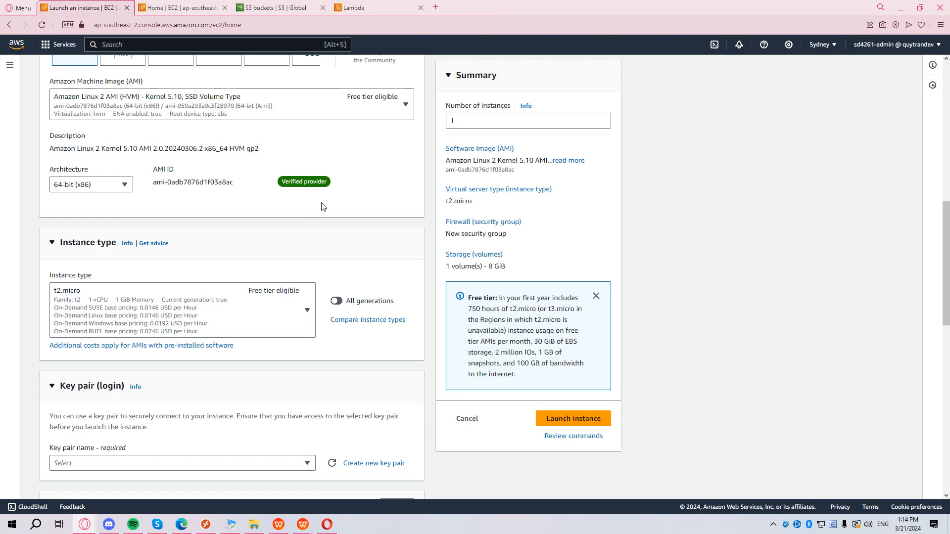
scroll(388, 236, "up", 1)
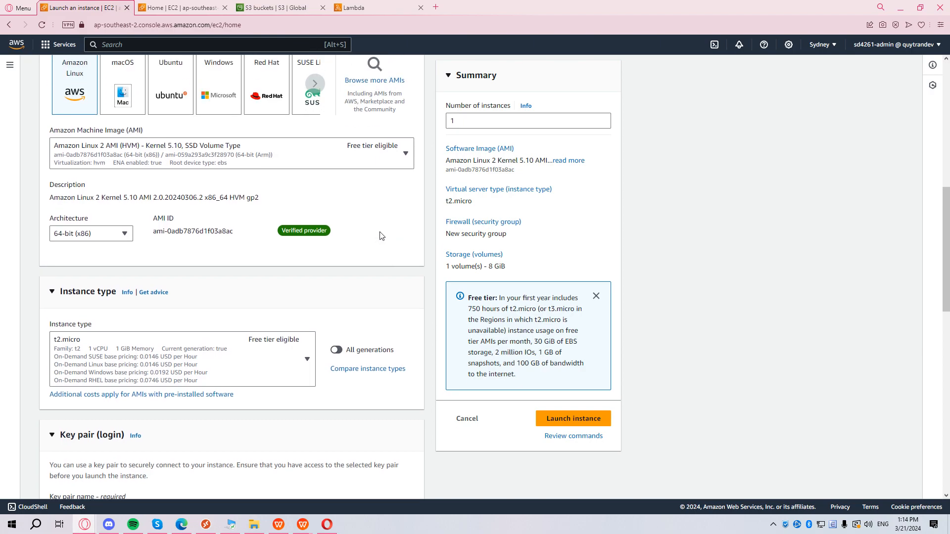
scroll(382, 236, "down", 2)
left_click(278, 270)
left_click(278, 271)
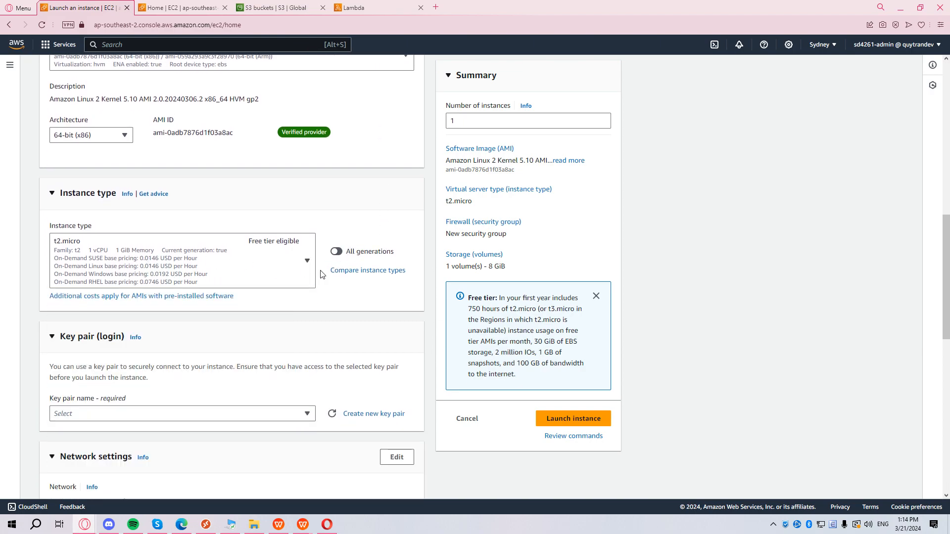
Begin creating a new key pair from the Key pair (login) section.
scroll(326, 272, "down", 1)
scroll(331, 275, "down", 1)
scroll(291, 287, "down", 1)
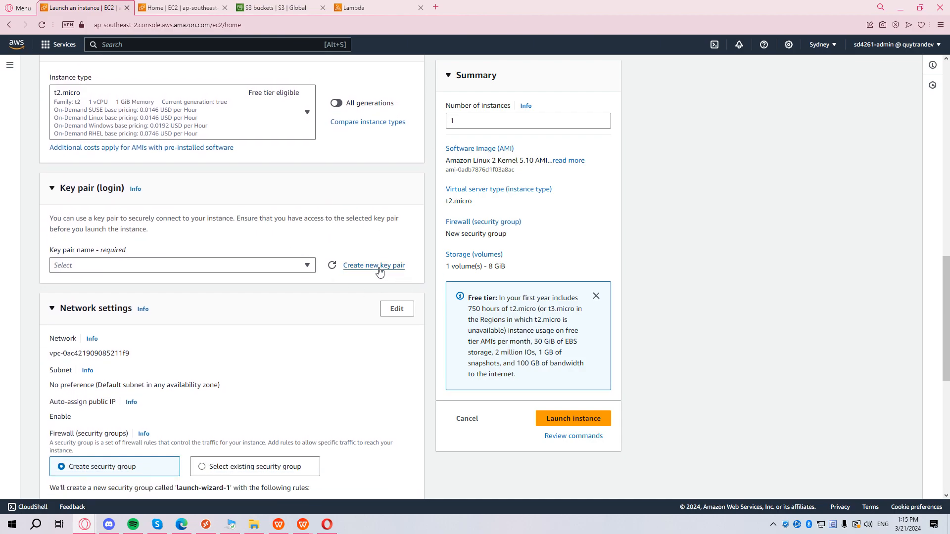
left_click(208, 271)
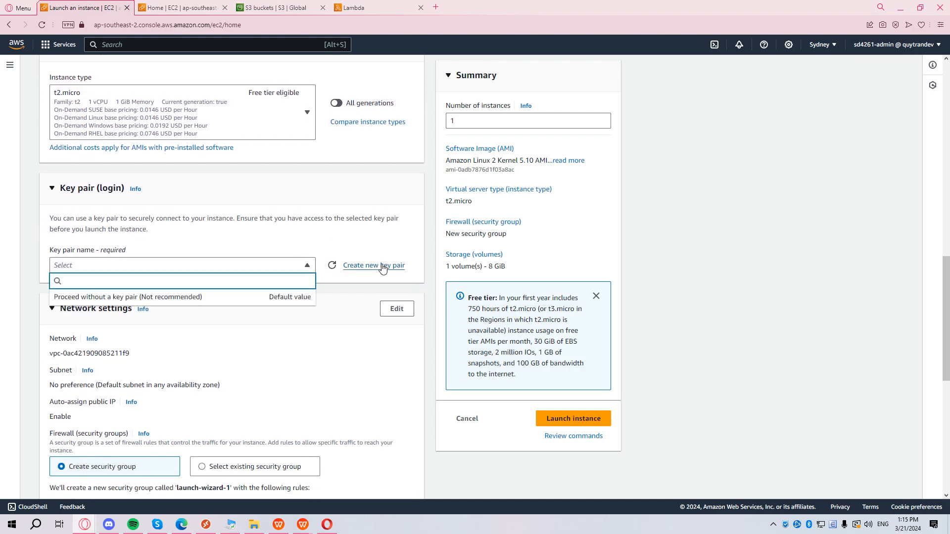
left_click(382, 266)
Create key pair ec2-vpc-keypair and save its .pem file to the Programming folder.
left_click(418, 193)
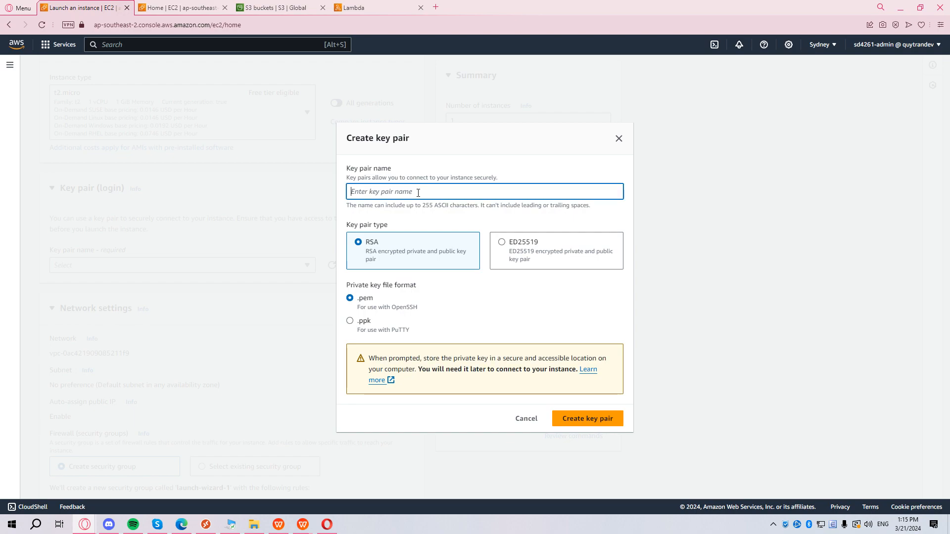
type("ec2-vpc-keypair")
left_click(600, 418)
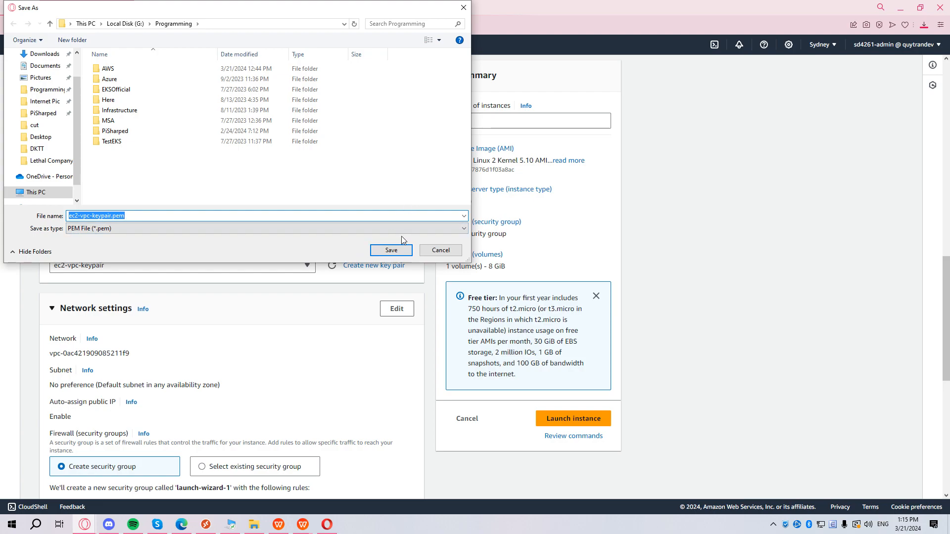
left_click(391, 250)
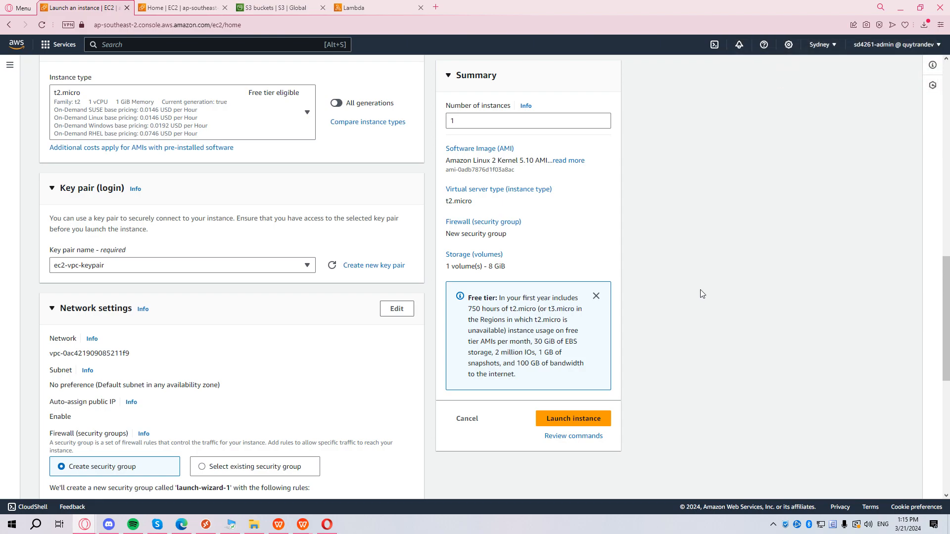
scroll(322, 297, "down", 2)
scroll(376, 269, "down", 2)
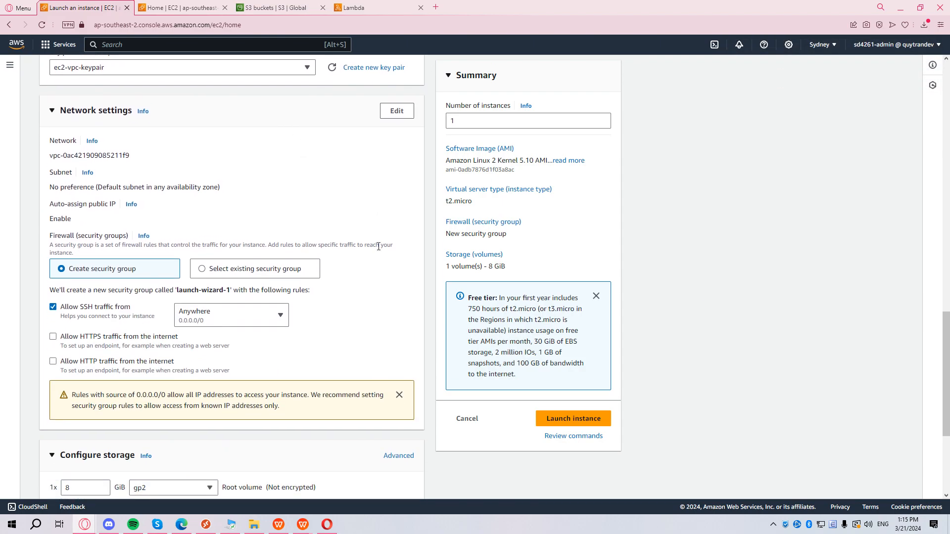
Place the instance in VPC sd4261-vpc-igw on subnet public-sub01.
left_click(405, 115)
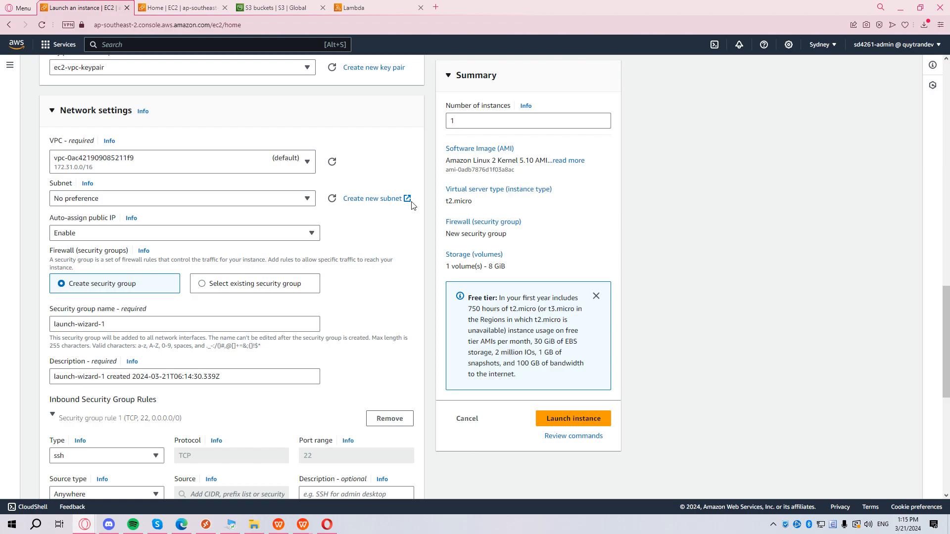
left_click(225, 168)
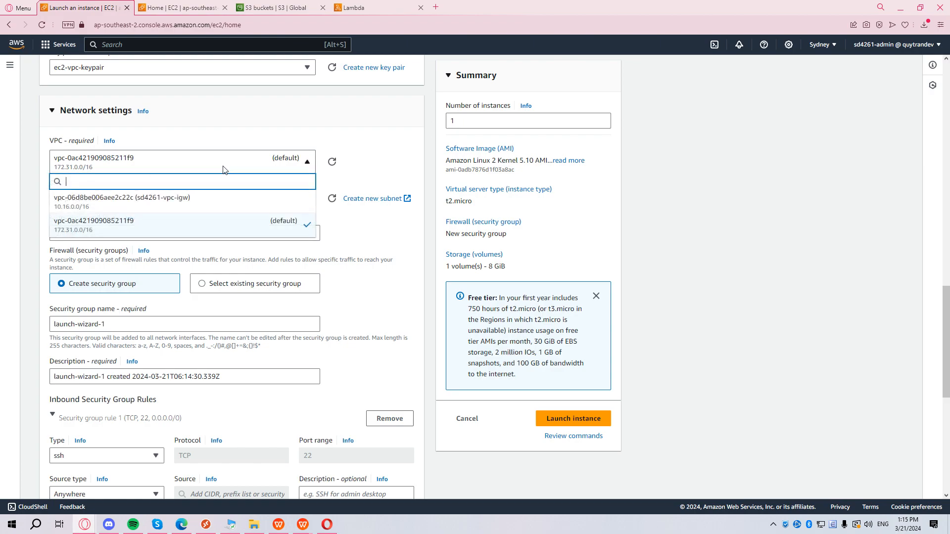
left_click(203, 202)
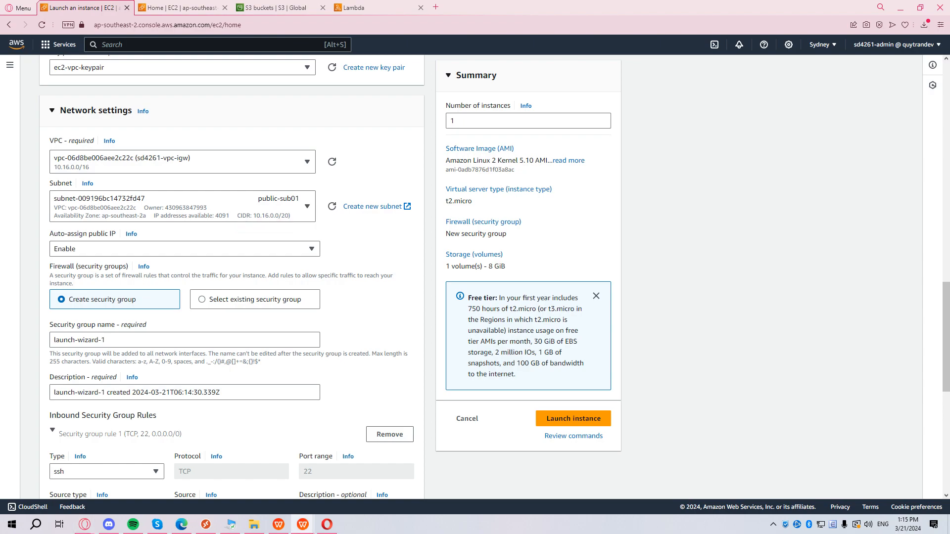
left_click(211, 203)
left_click(213, 209)
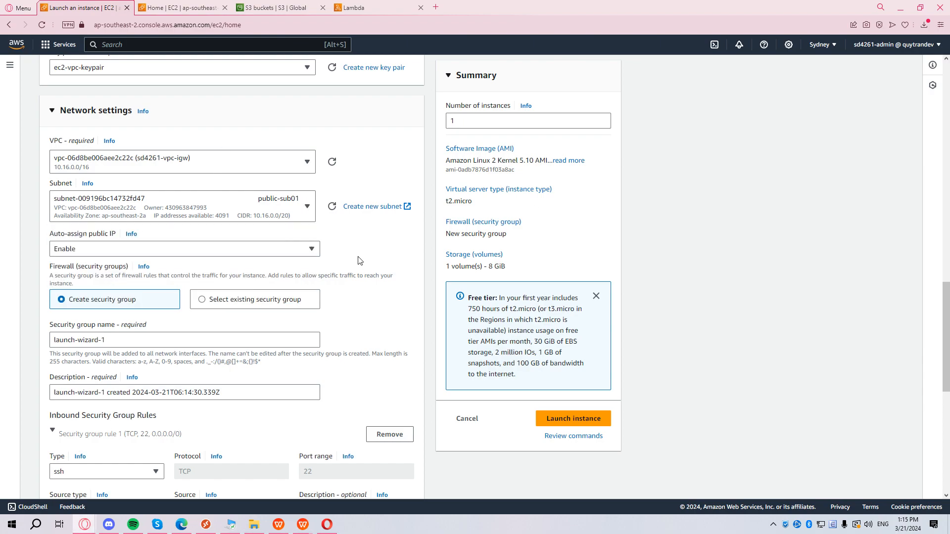
Launch instance sd4261-ec2-igw and view it in the instances list.
scroll(303, 261, "down", 2)
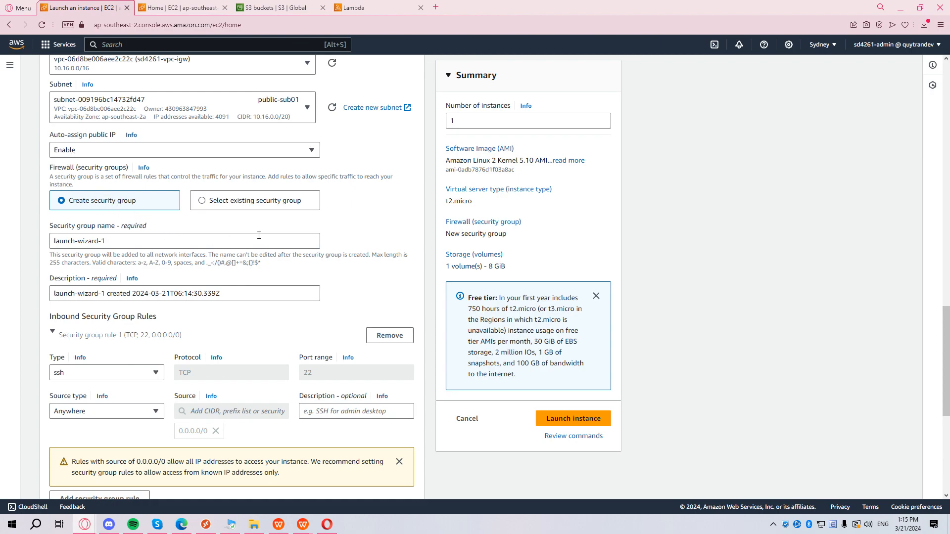
scroll(259, 235, "down", 3)
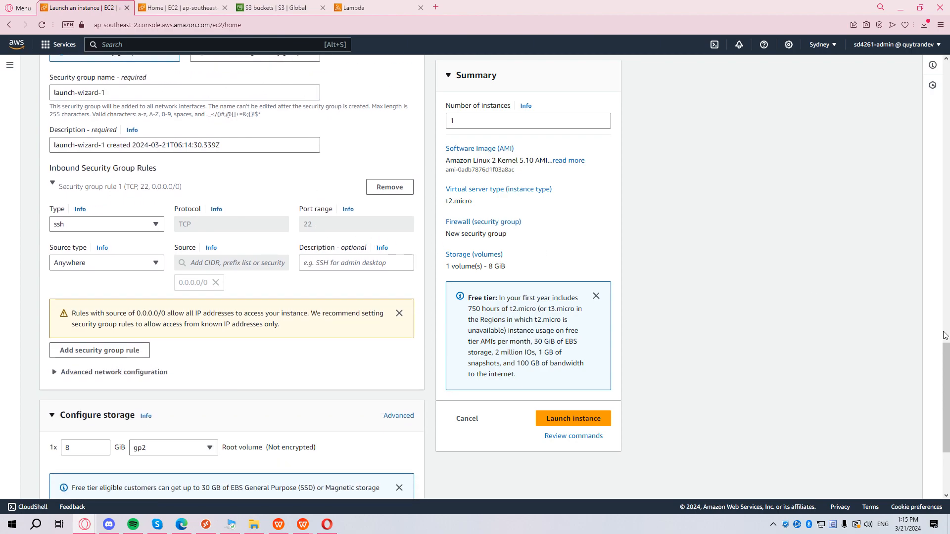
scroll(360, 287, "down", 2)
scroll(363, 289, "up", 1)
scroll(365, 291, "down", 3)
scroll(573, 437, "up", 1)
scroll(487, 403, "down", 1)
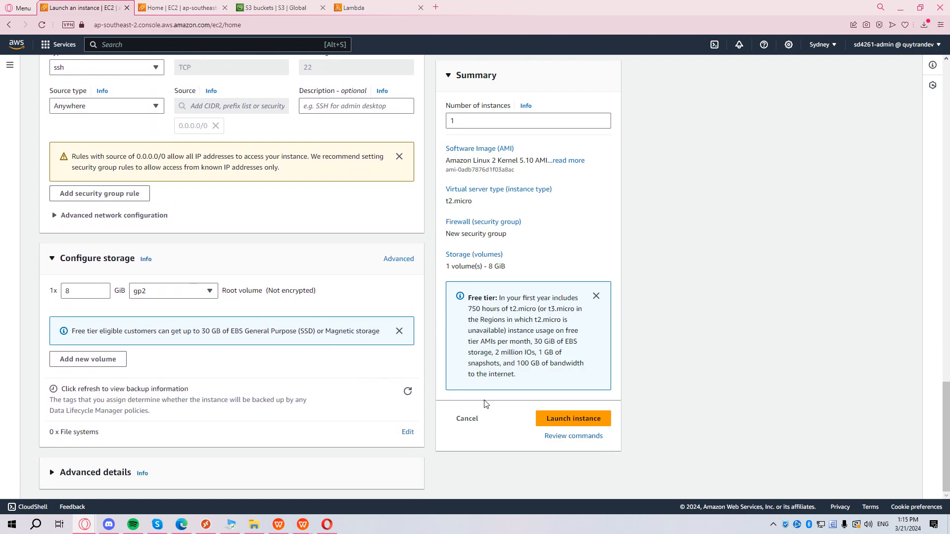
left_click(556, 420)
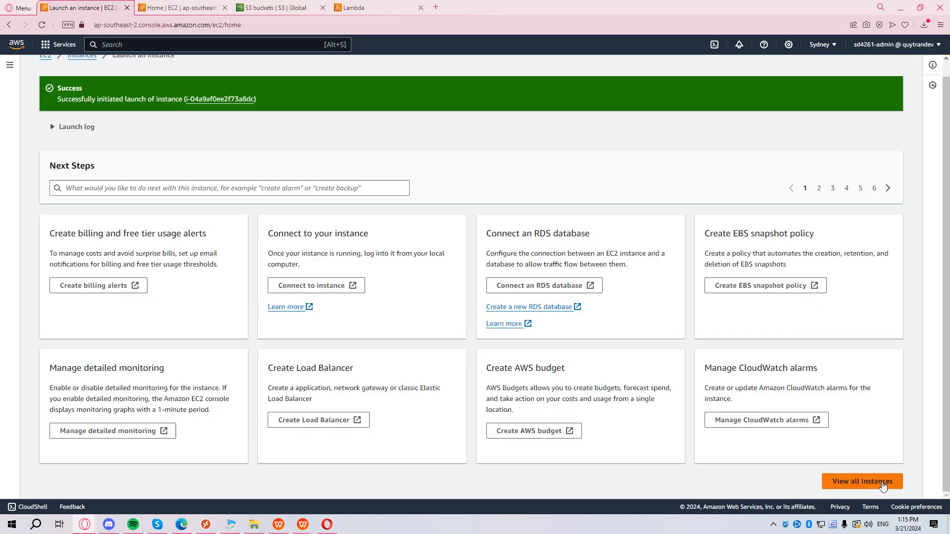
left_click(882, 484)
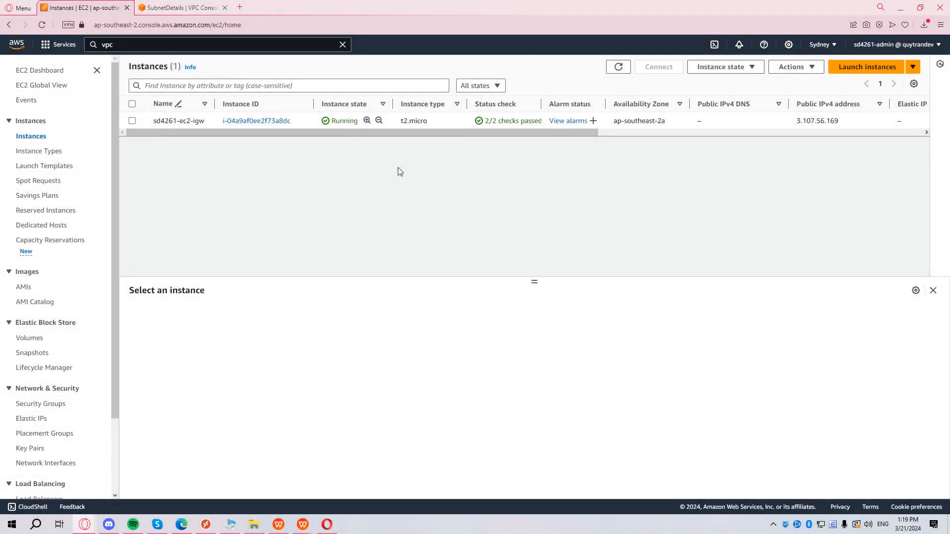
Open the new instance's details and confirm subnet public-sub01 auto-assigns public IPv4 addresses.
left_click(262, 121)
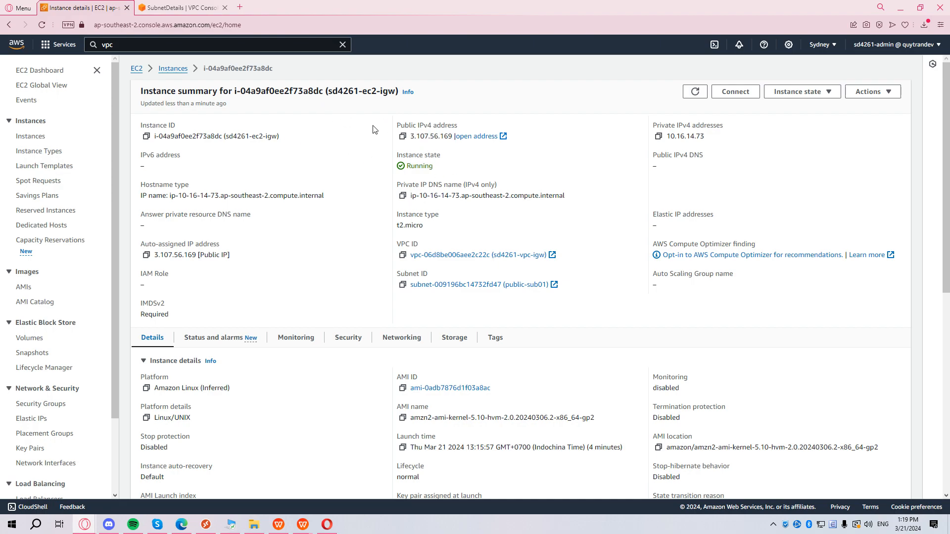
key("ctrl+Tab")
mouse_move(348, 251)
left_mouse_down()
mouse_move(338, 136)
mouse_move(335, 237)
left_mouse_up()
key("ctrl+Tab")
Confirm the instance's public IP 3.107.56.169 and go to its Connect page.
left_click_drag(394, 131, 454, 135)
left_click(540, 208)
left_click(734, 94)
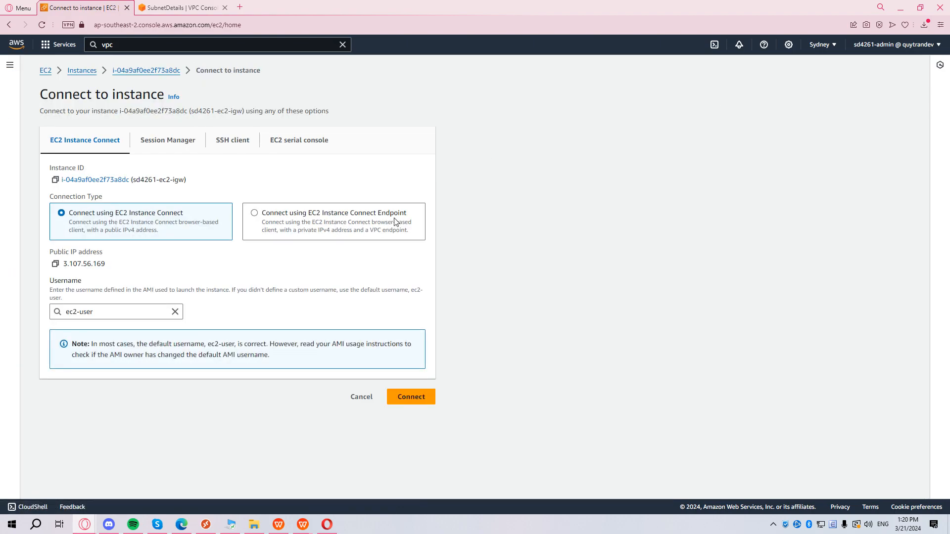
Start an EC2 Instance Connect browser terminal on 3.107.56.169 as ec2-user.
left_click_drag(121, 269, 62, 264)
left_click(410, 398)
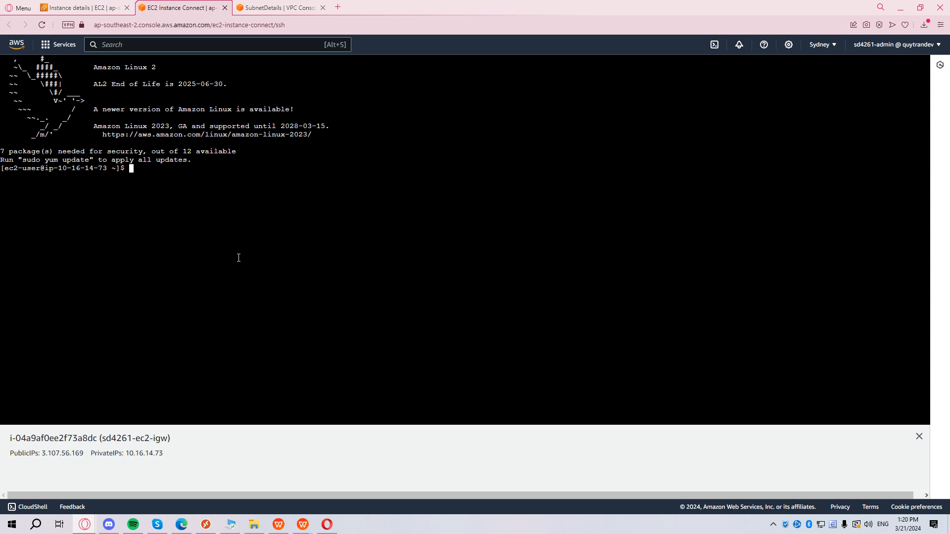
Ping google.com from the instance, stop it with Ctrl+C, and bring WPS Writer forward.
type("ping google.com")
key("Return")
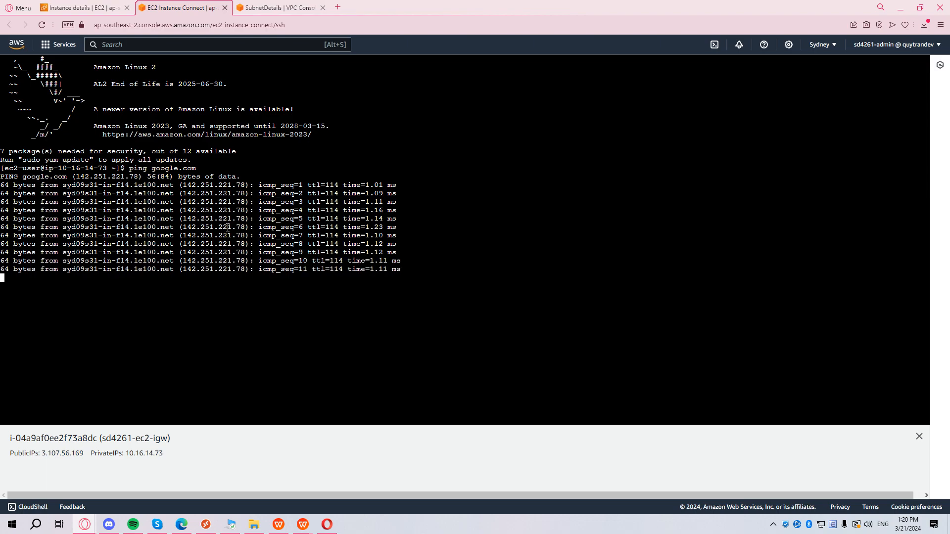
key("ctrl+c")
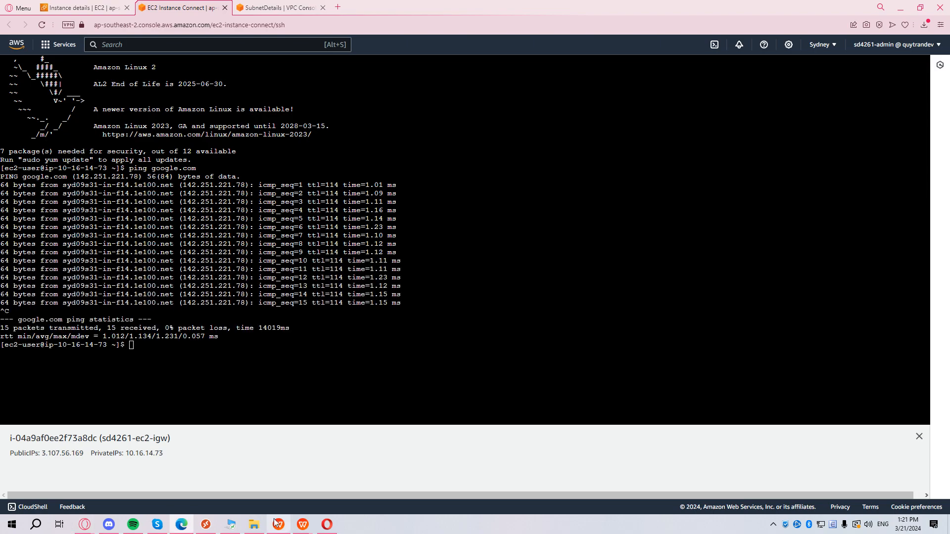
left_click(277, 523)
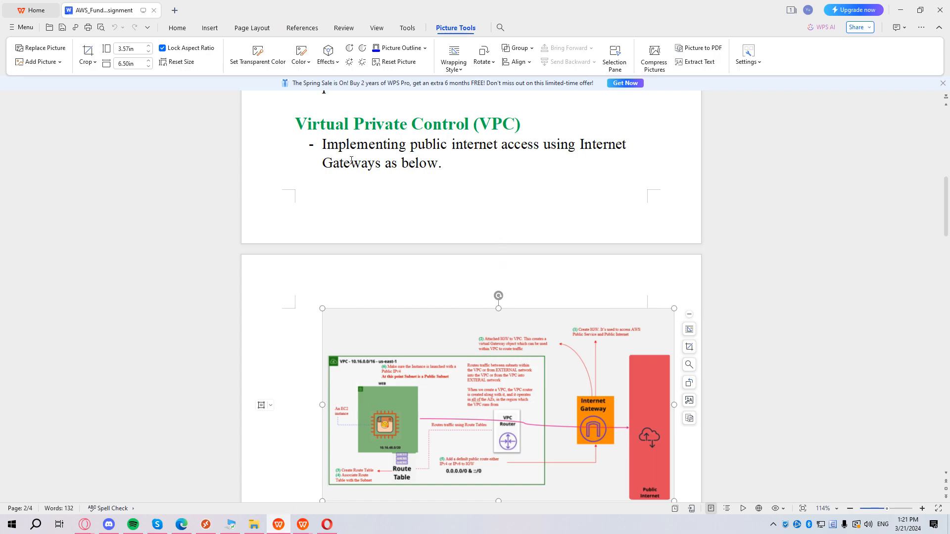
scroll(354, 159, "down", 1)
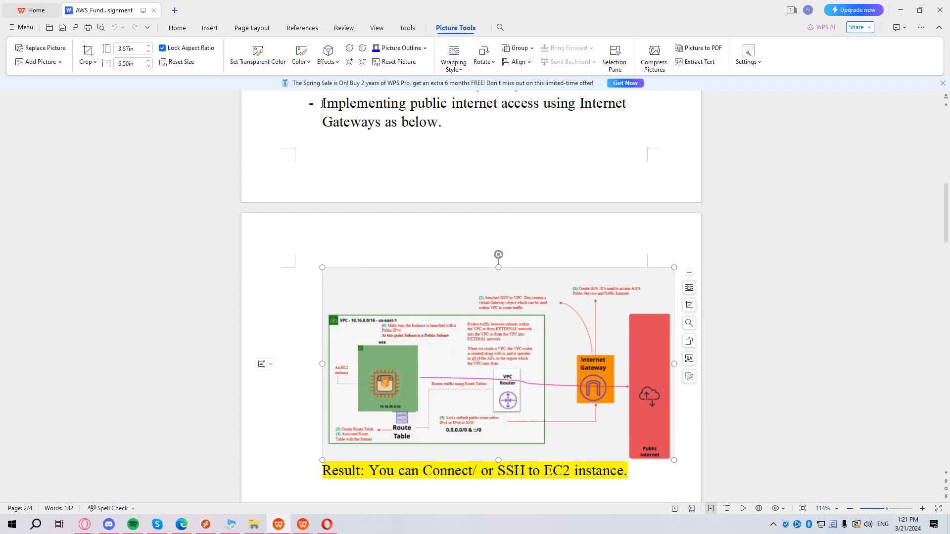
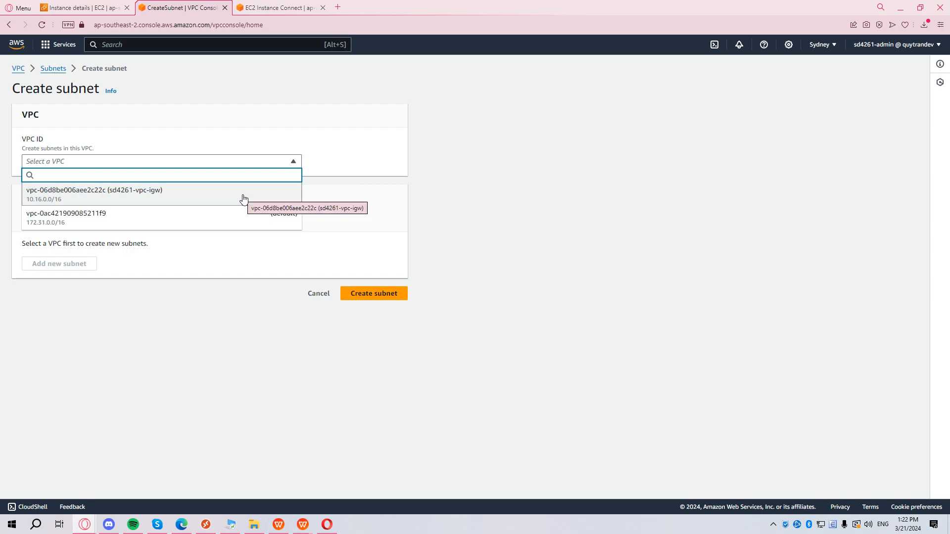
Name the subnet private-sub01 in ap-southeast-2a with CIDR block 10.16.16.0/20.
left_click(195, 355)
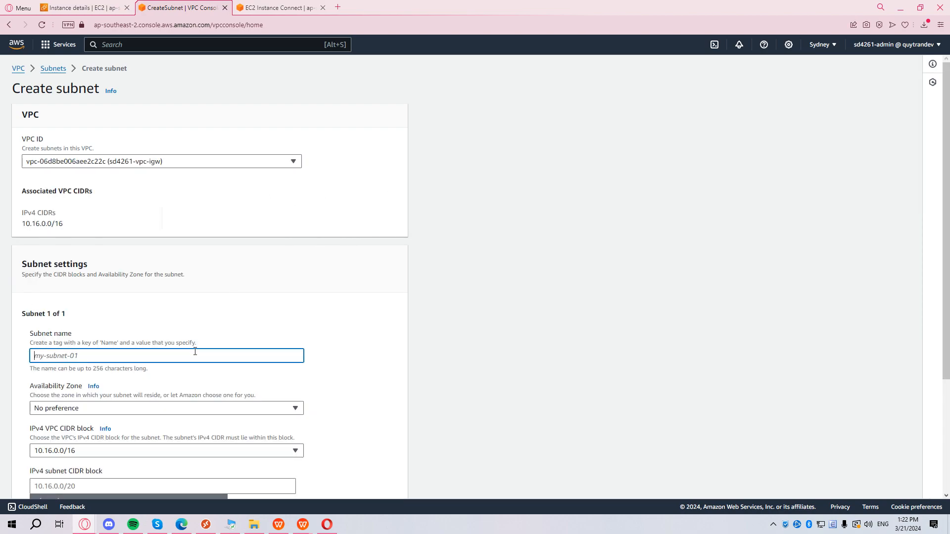
type("private-sub01")
scroll(212, 285, "down", 3)
left_click(185, 262)
left_click(202, 318)
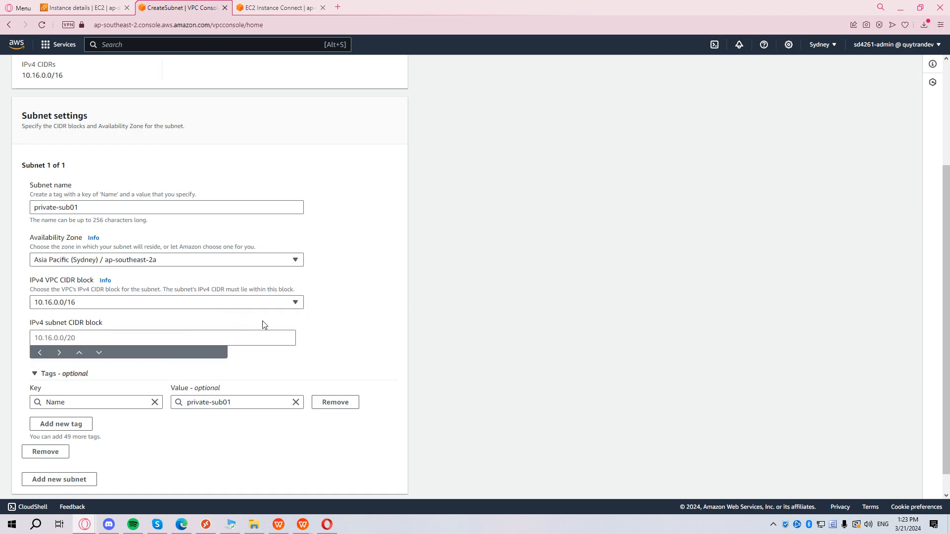
left_click(112, 339)
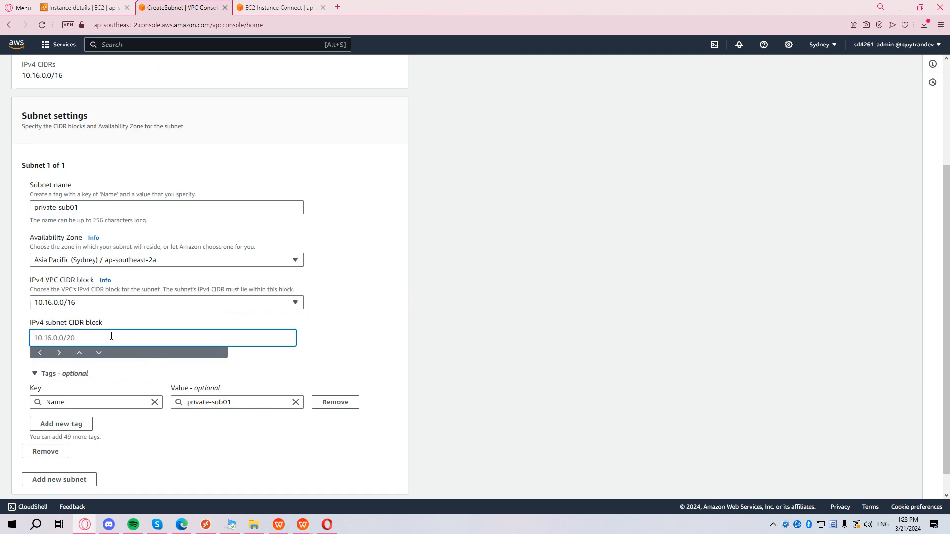
type("10.16.16.0/20")
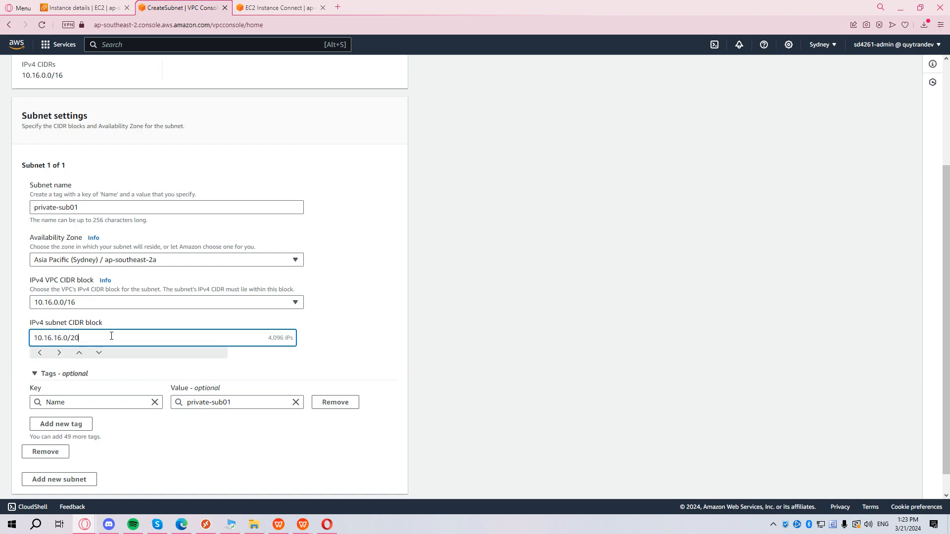
Add an aws-fund tag key to the subnet and create it.
scroll(104, 361, "down", 1)
left_click(75, 400)
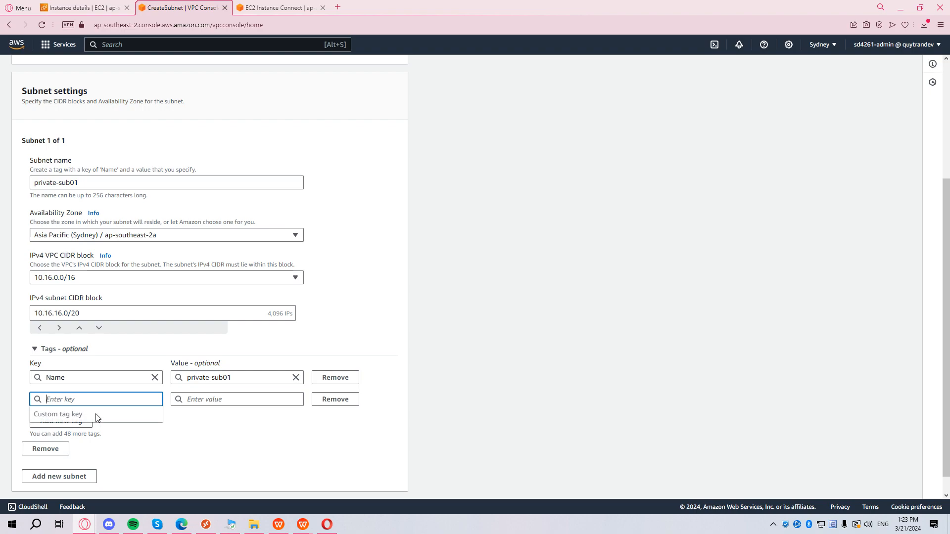
type("aws-f")
left_click(107, 426)
scroll(297, 426, "down", 1)
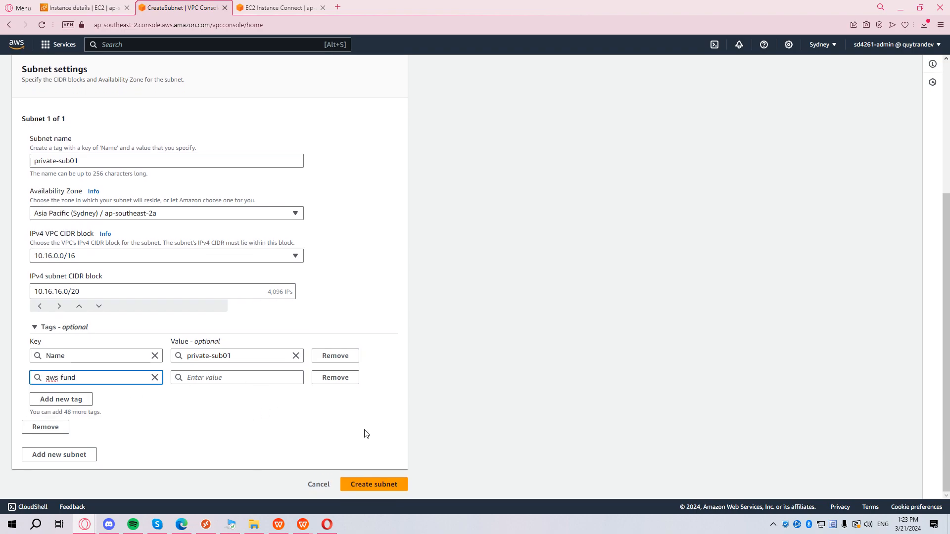
left_click(379, 485)
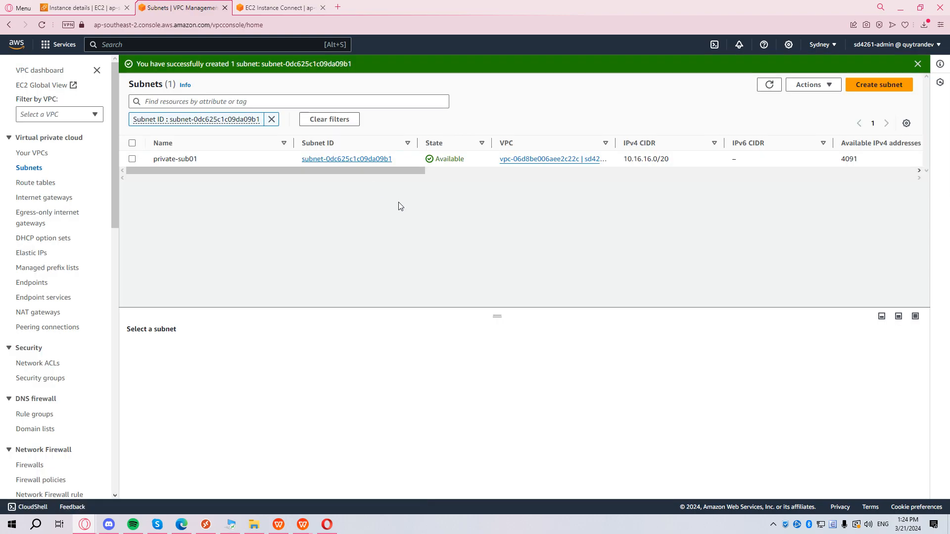
Begin launching a new EC2 instance named sd4261-ec2-ngw from the Instances list.
left_click(88, 8)
left_click(172, 68)
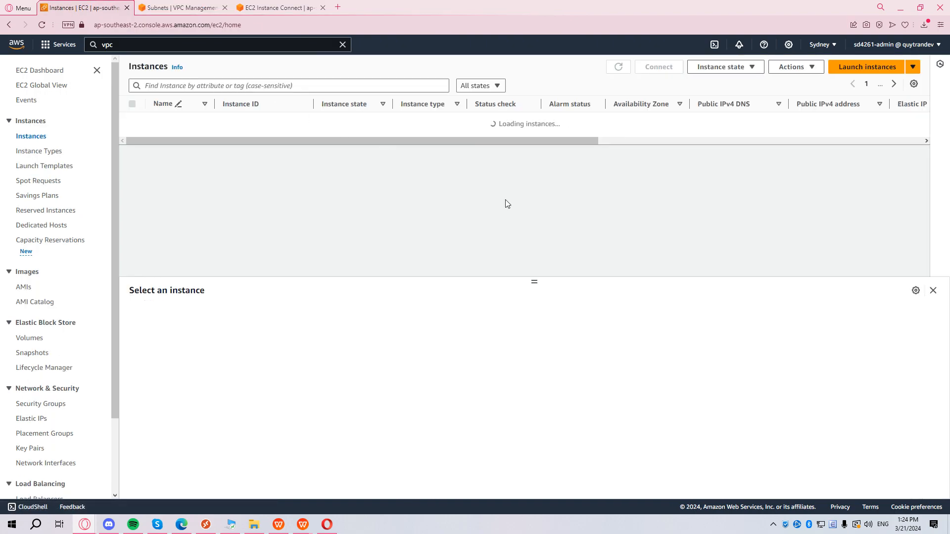
left_click(846, 75)
left_click(243, 207)
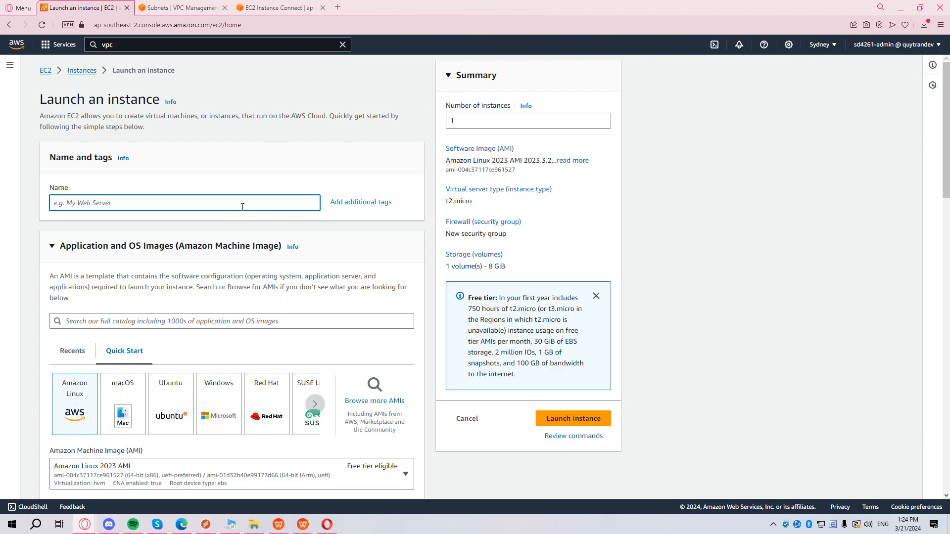
type("sd4261-ec2-ngw")
Tag the instance with an aws-fund key and choose the Amazon Linux 2 AMI.
left_click(361, 202)
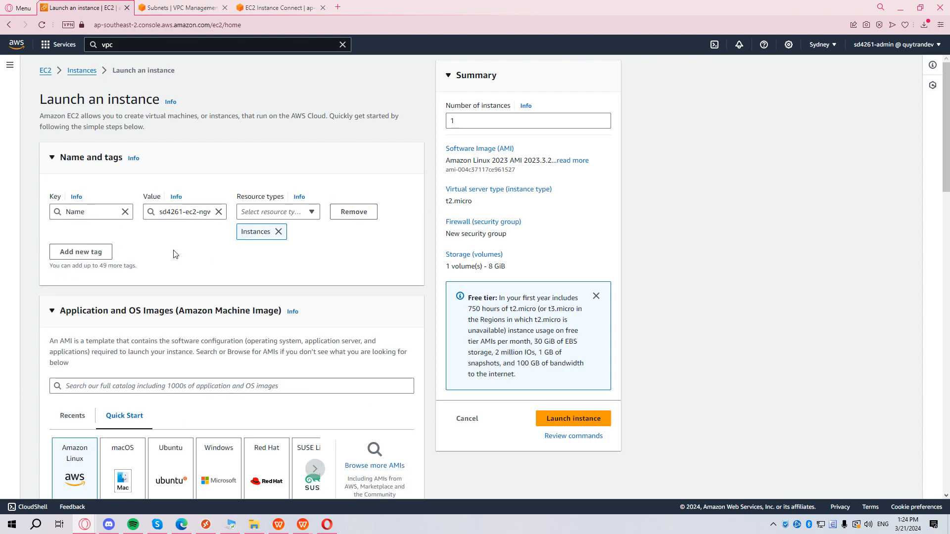
left_click(102, 253)
left_click(114, 272)
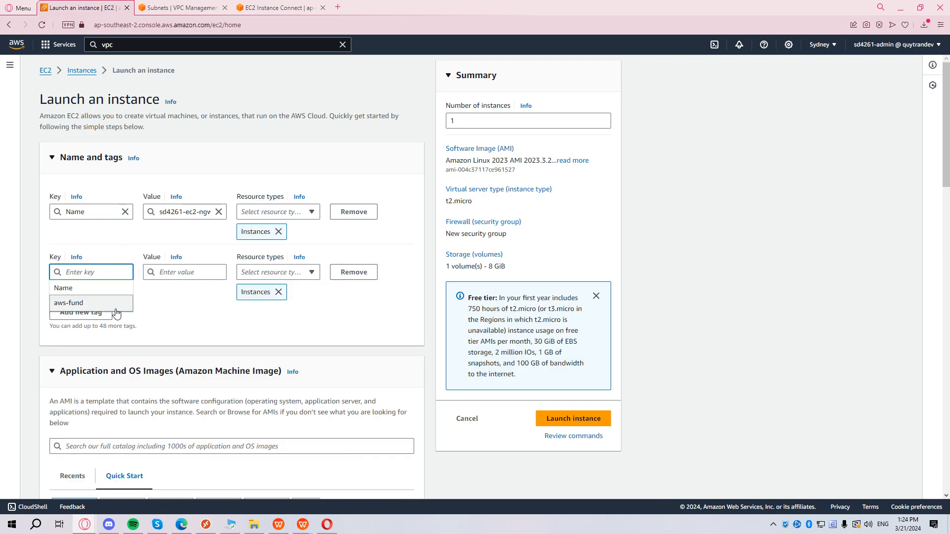
left_click(89, 308)
scroll(236, 324, "down", 5)
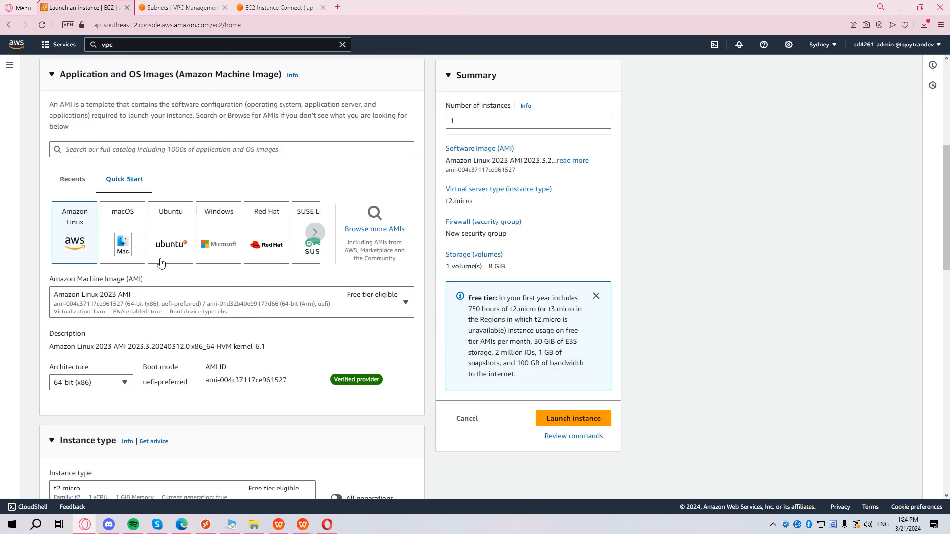
left_click(149, 311)
left_click(206, 151)
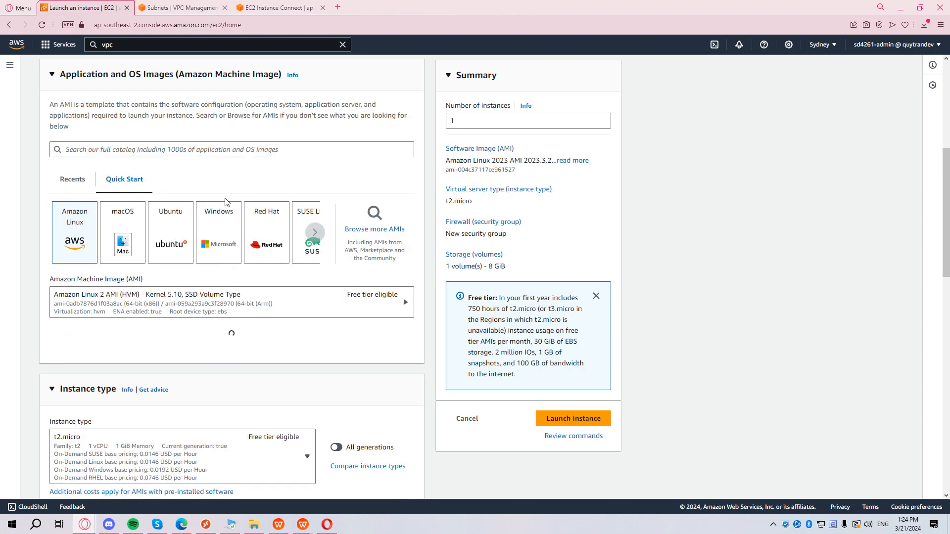
scroll(229, 333, "down", 3)
scroll(319, 324, "down", 3)
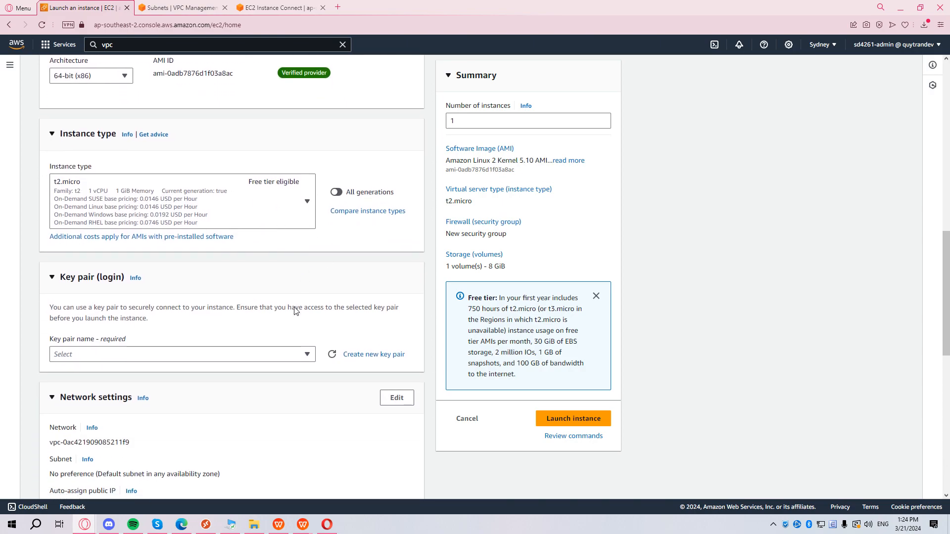
left_click(275, 314)
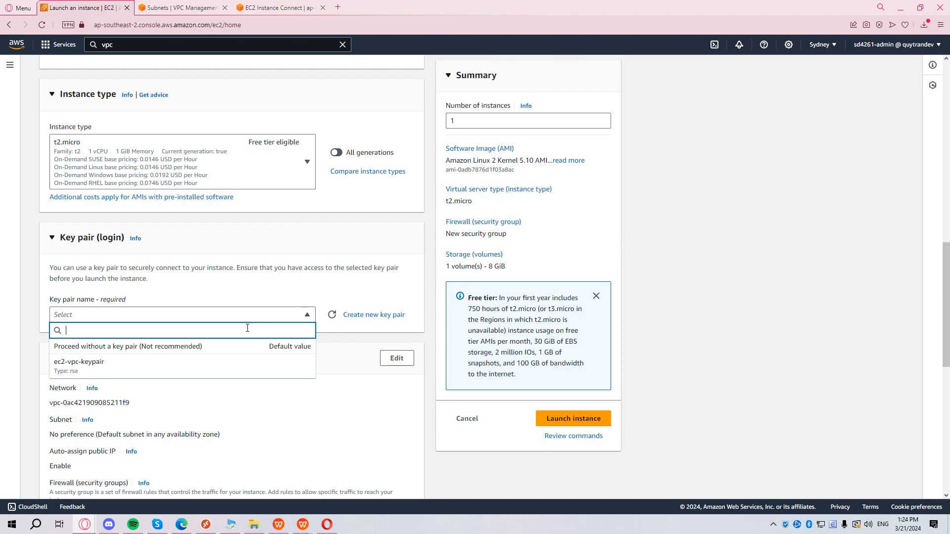
Use key pair ec2-vpc-keypair and place the instance in the sd4261-vpc-igw VPC.
left_click(208, 366)
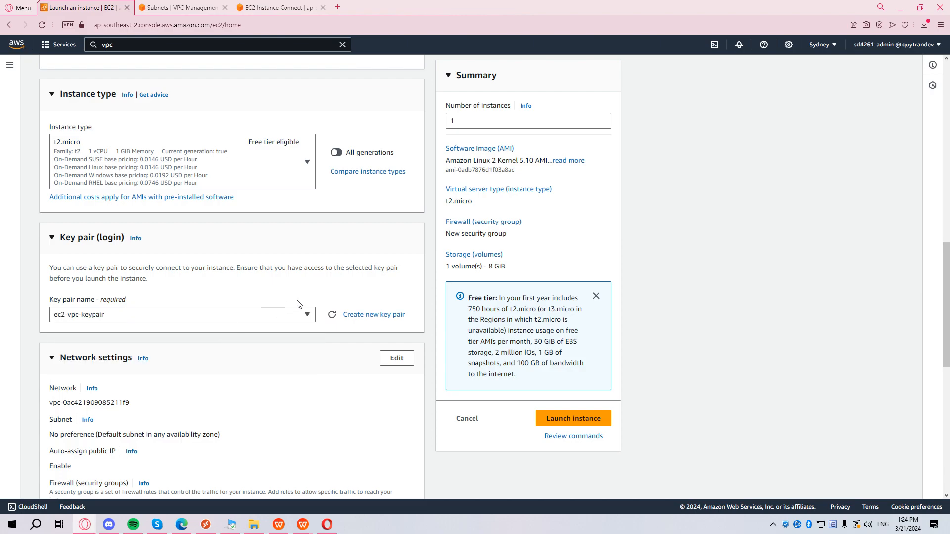
scroll(298, 304, "down", 1)
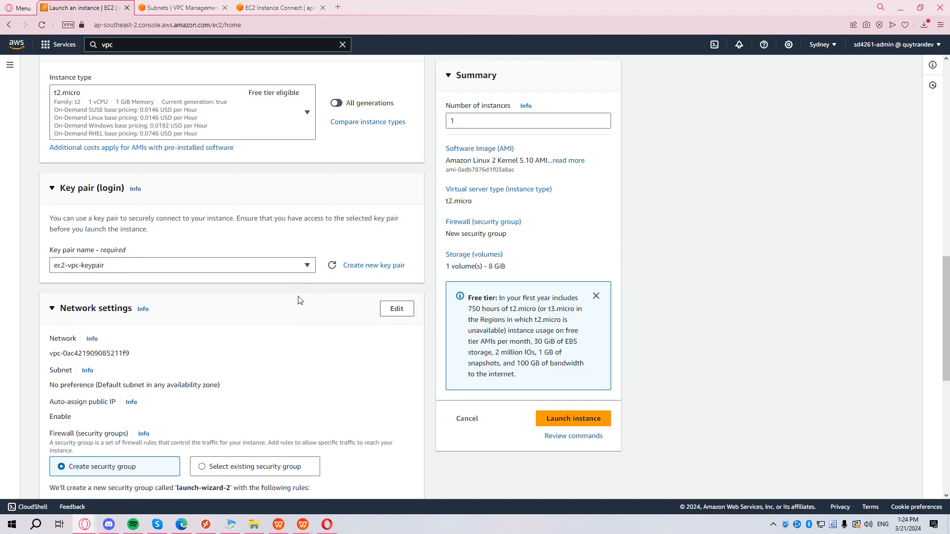
scroll(298, 300, "down", 2)
left_click(397, 210)
left_click(257, 267)
left_click(216, 298)
Put the instance in subnet private-sub01 and launch it.
scroll(222, 261, "down", 1)
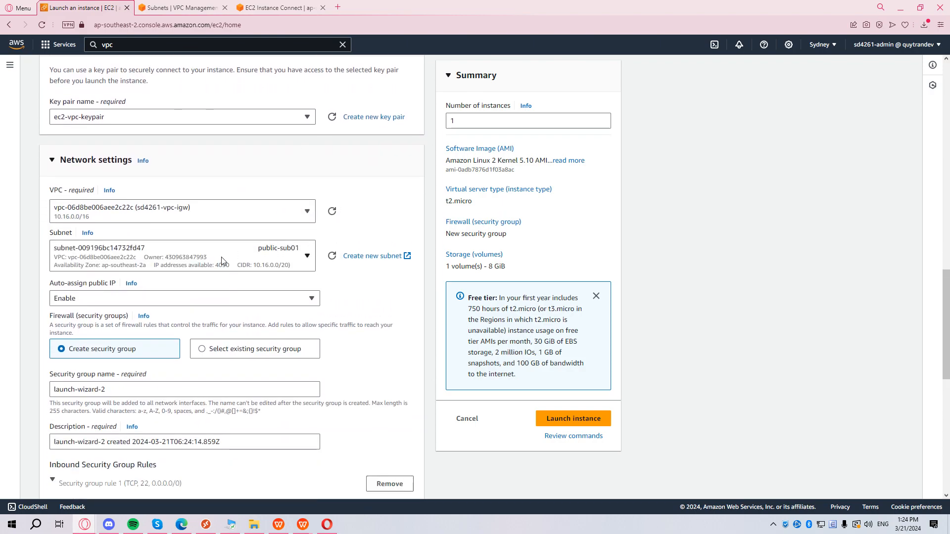
scroll(222, 261, "down", 1)
left_click(213, 199)
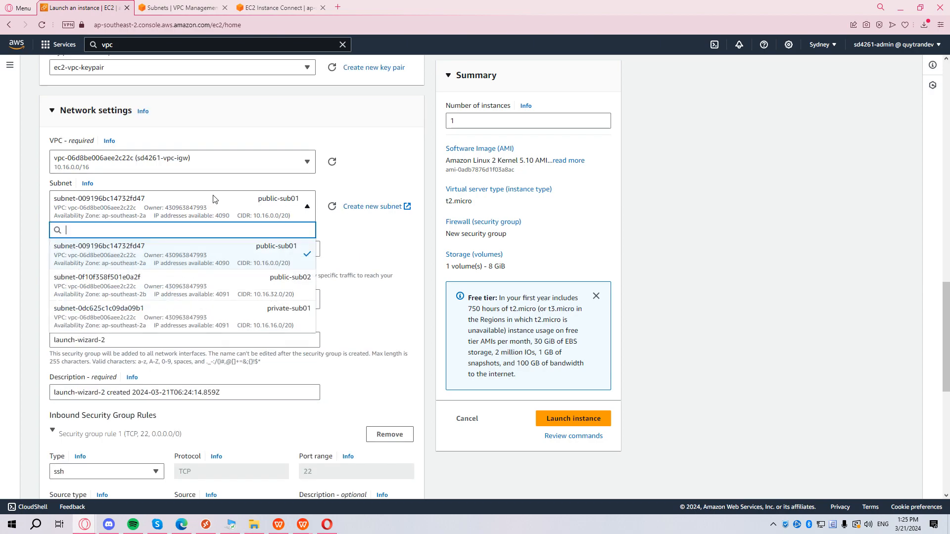
left_click(225, 318)
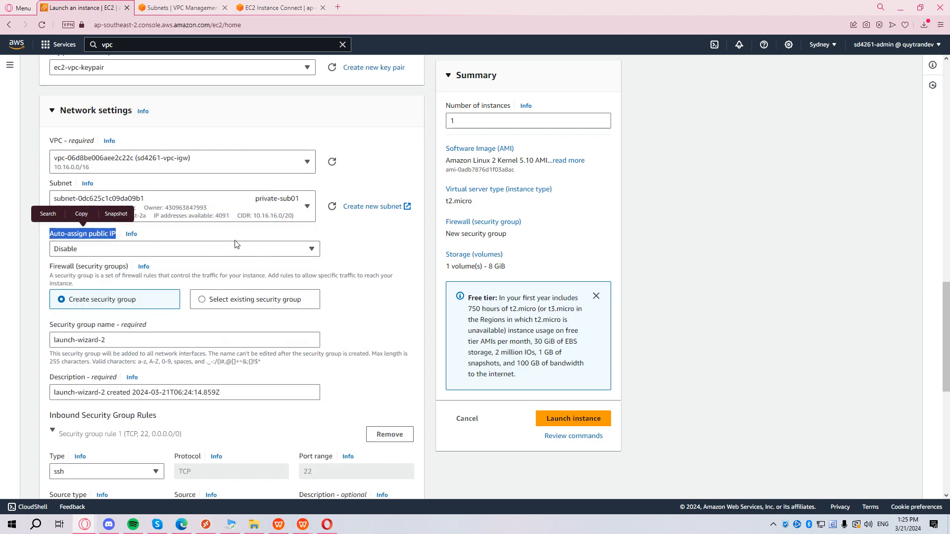
scroll(273, 244, "down", 1)
scroll(273, 244, "up", 1)
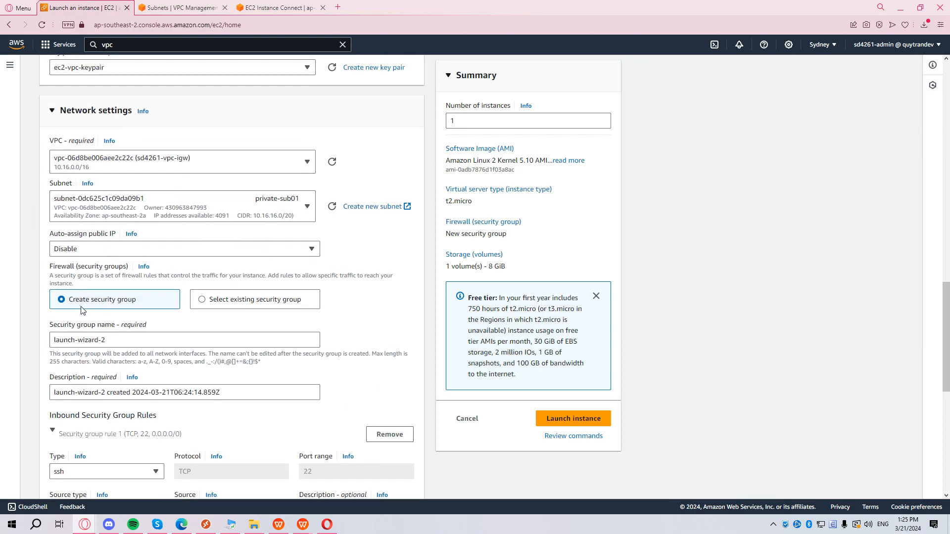
scroll(153, 337, "down", 8)
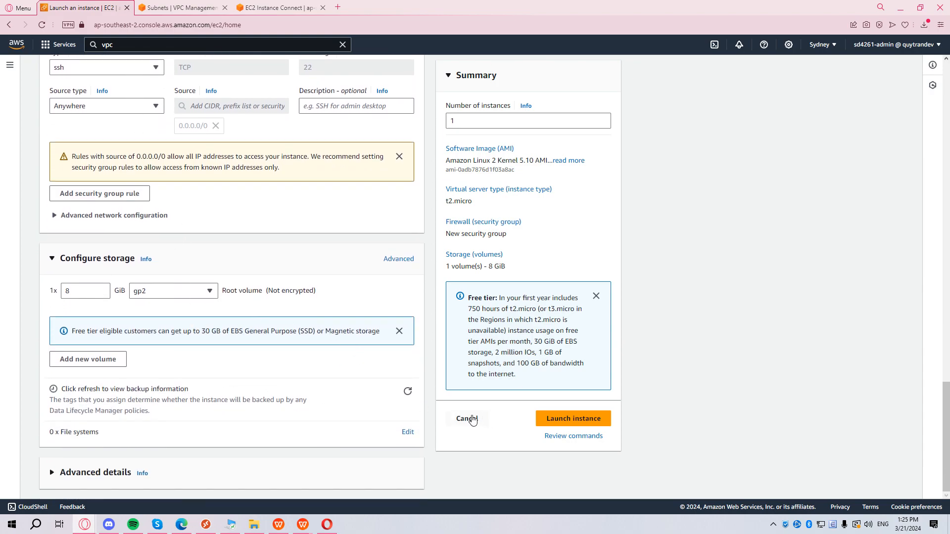
left_click(586, 425)
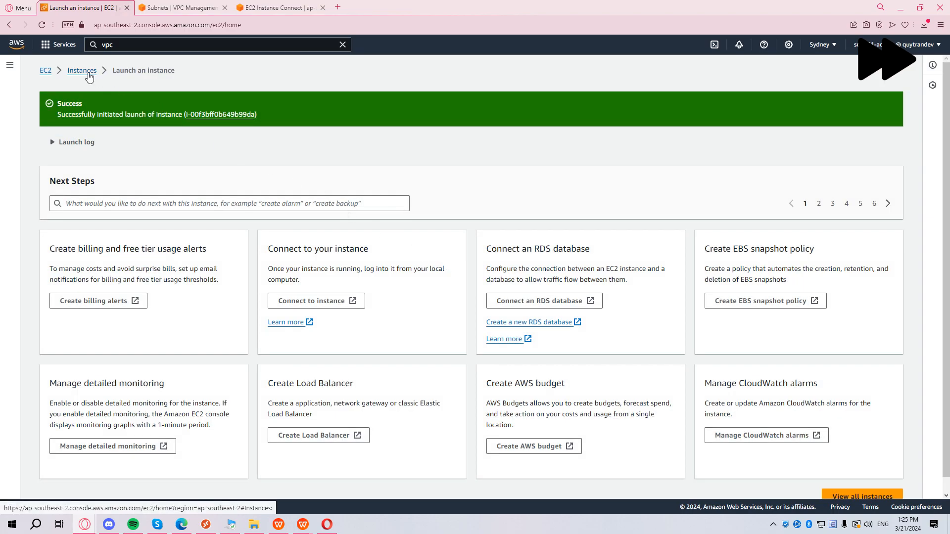
Check that sd4261-ec2-ngw has no public IPv4 DNS, try connecting, and return to Instances.
left_click(89, 77)
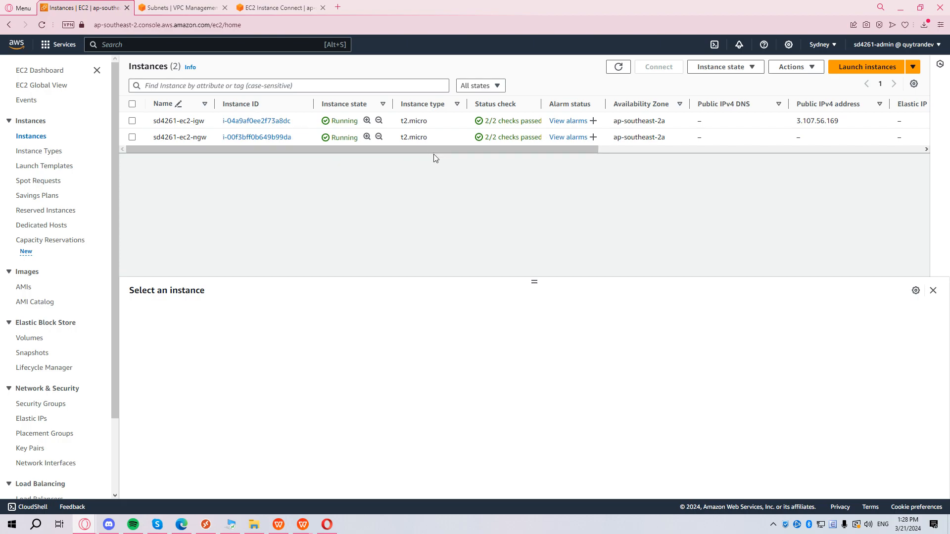
left_click(267, 137)
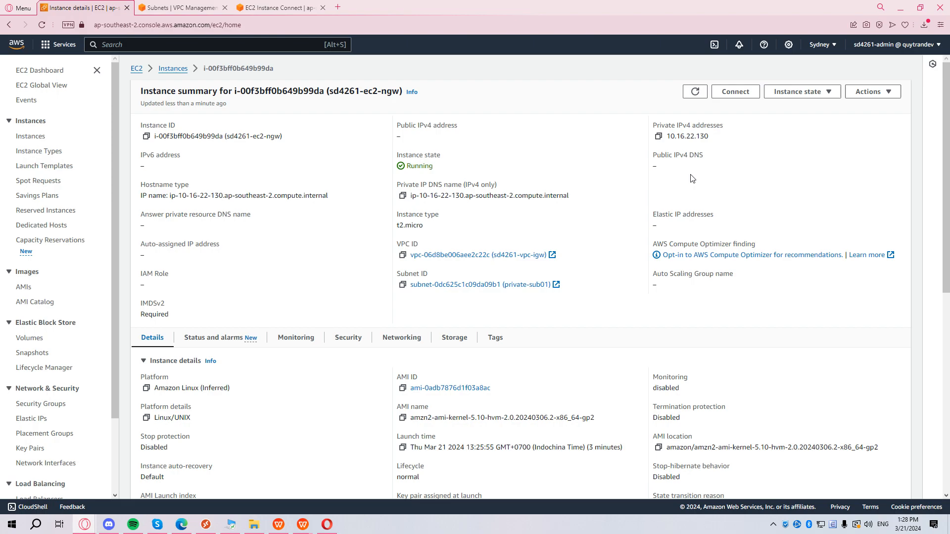
left_click_drag(682, 174, 638, 162)
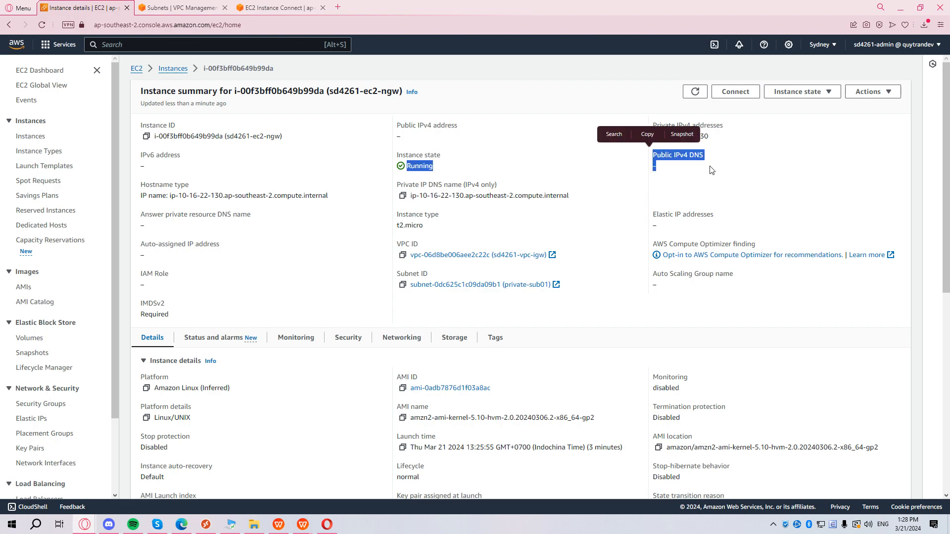
left_click(674, 166)
left_click(735, 93)
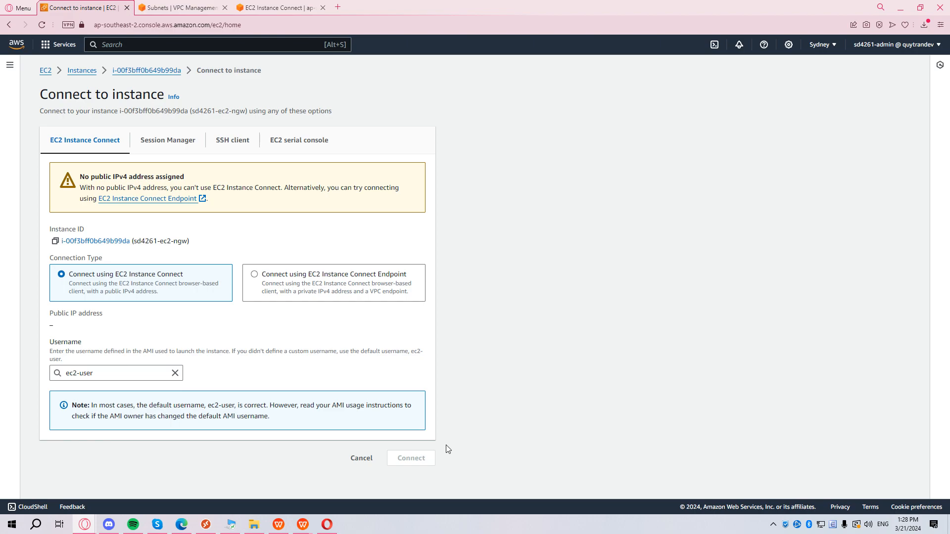
double_click(424, 457)
left_click(524, 447)
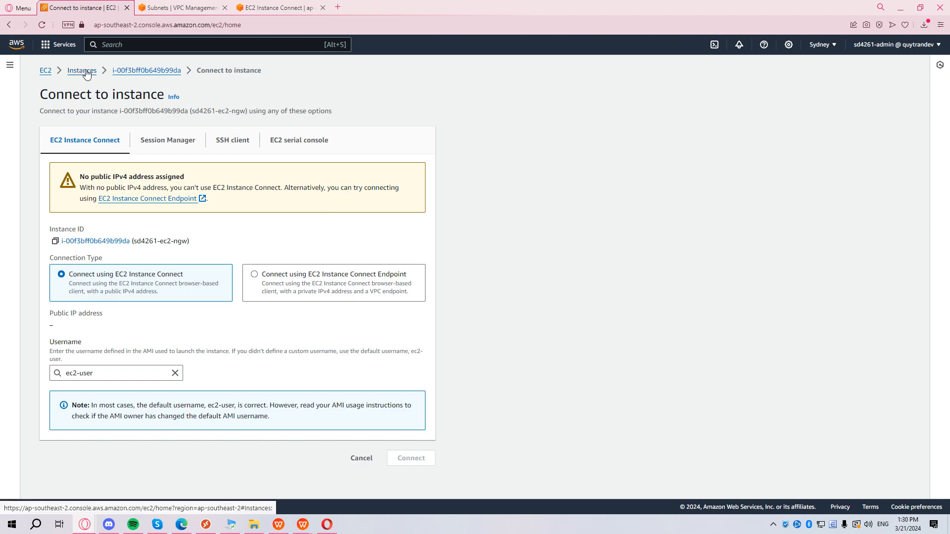
left_click(86, 72)
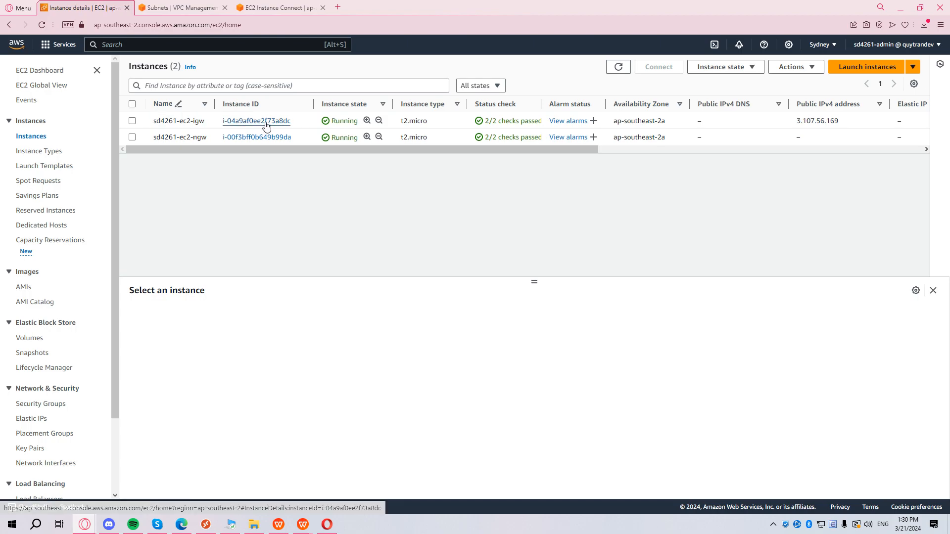
Open an EC2 Instance Connect terminal on the public instance sd4261-ec2-igw.
left_click(261, 124)
left_click(734, 93)
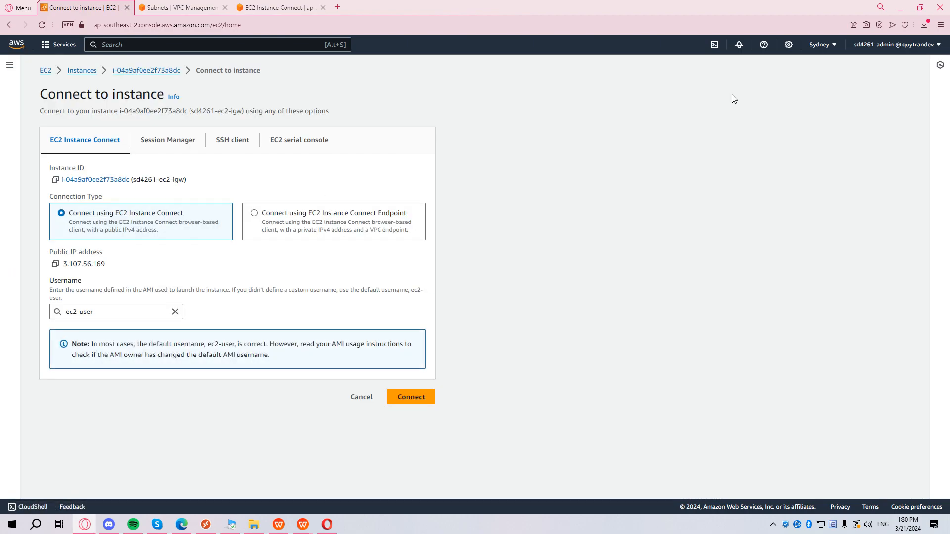
left_click(423, 401)
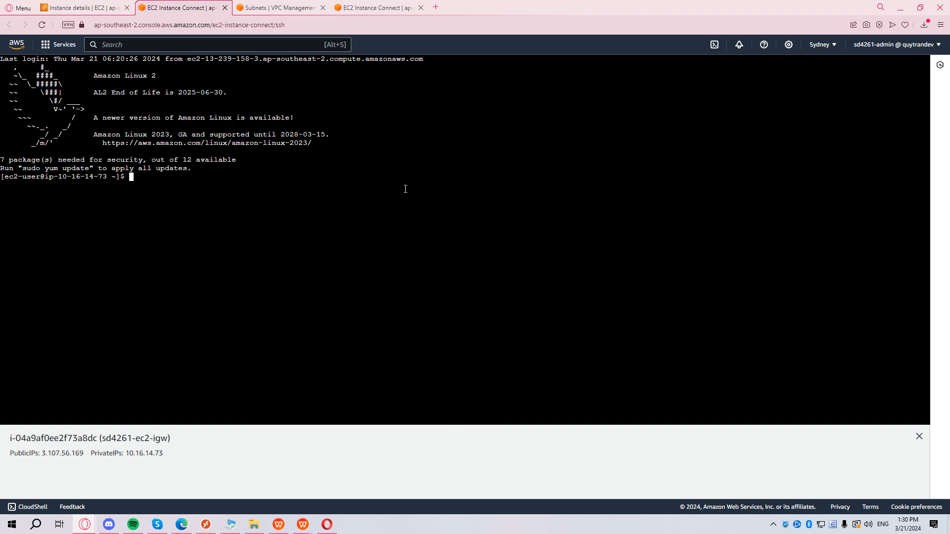
Ping google.com from sd4261-ec2-igw with 0% loss, then type sudo nano ec2-vpc-keypair.
type("ping google.com")
key("Return")
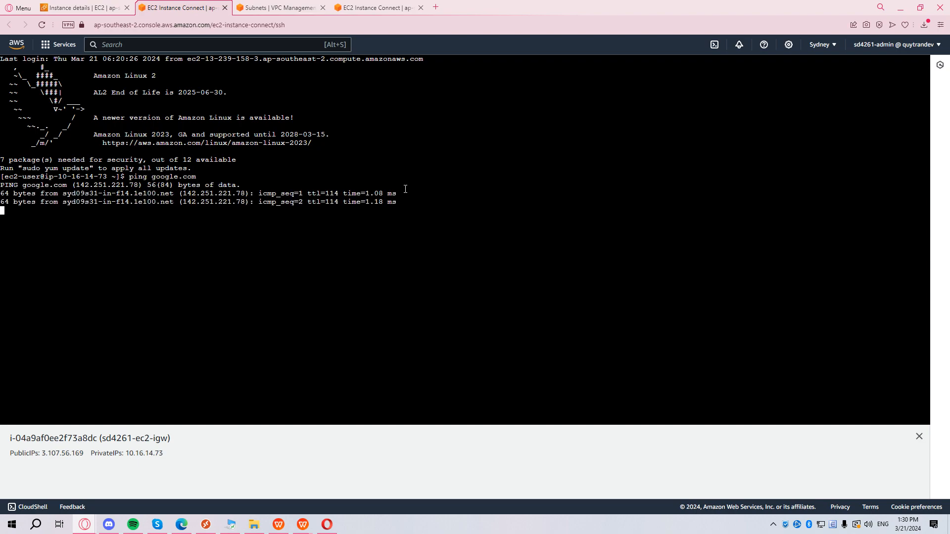
key("ctrl+c")
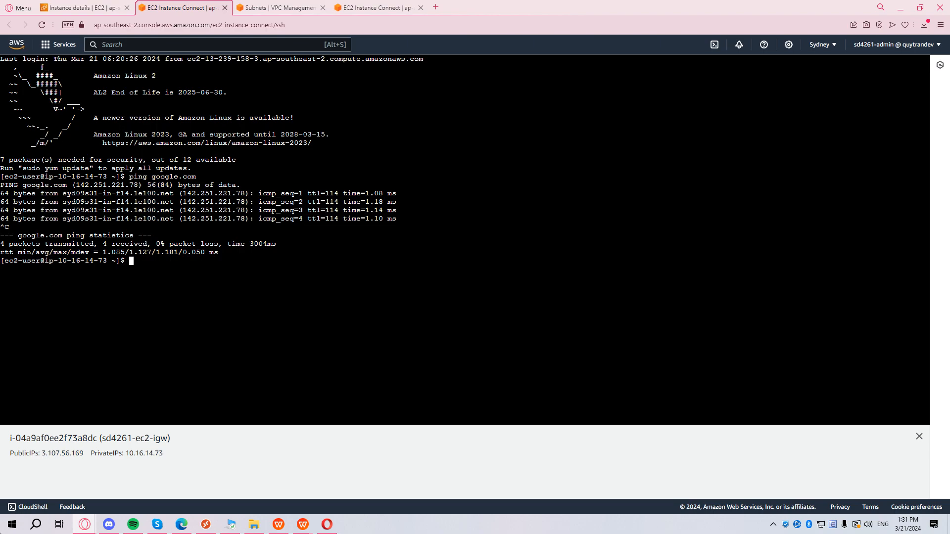
type("sudo nano ec2-vpc-keypair")
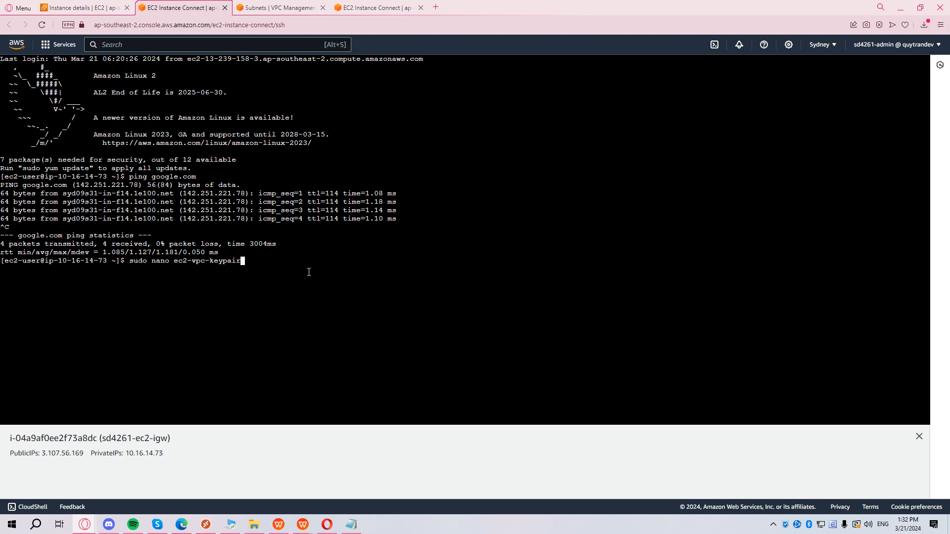
Create ec2-vpc-keypair.pem in nano, paste the RSA private key from Notepad, and save it.
type(".pem")
key("Return")
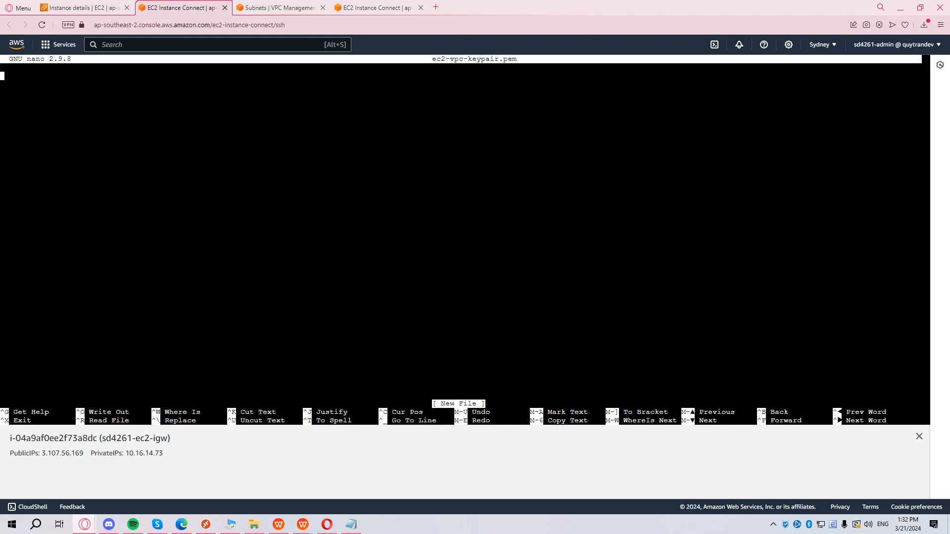
key("alt+Tab")
left_click_drag(331, 178, 460, 102)
left_click_drag(401, 352, 243, 120)
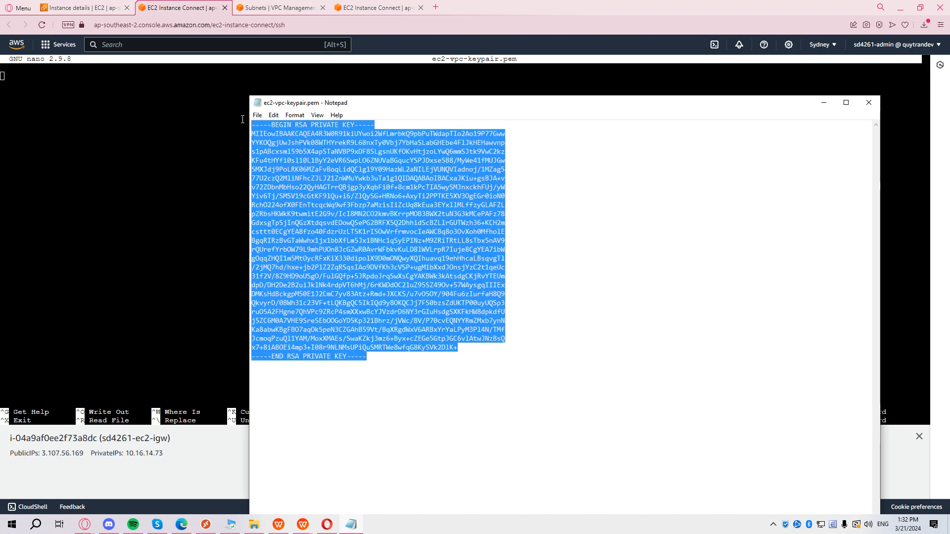
left_click(160, 151)
right_click(69, 86)
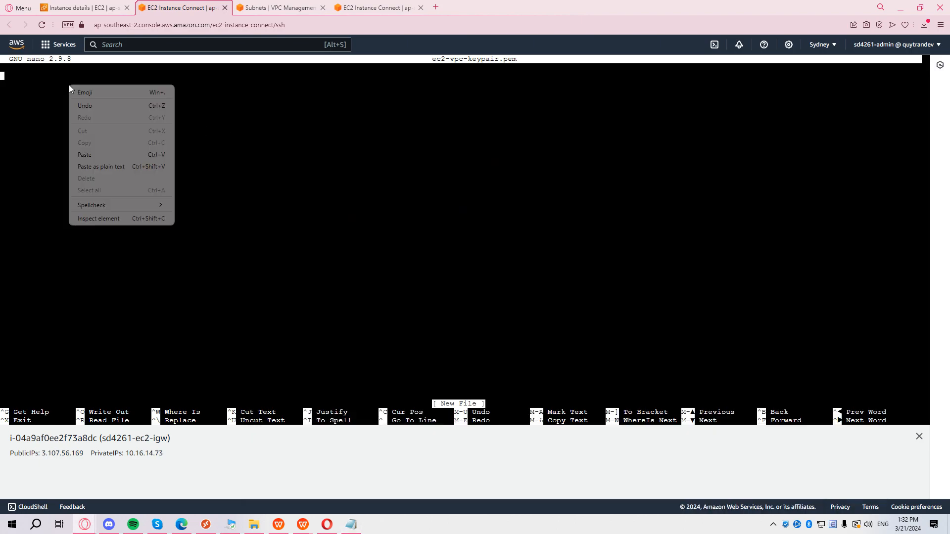
left_click(126, 166)
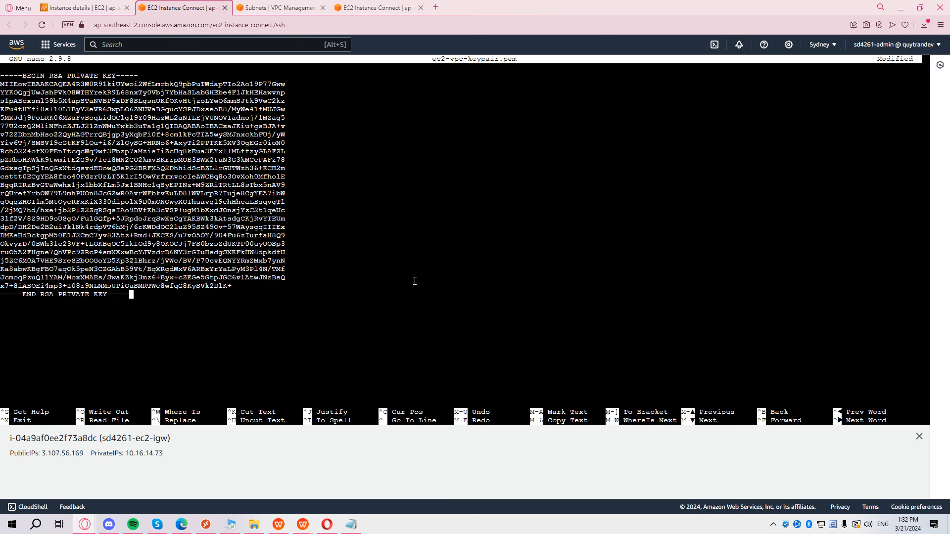
key("ctrl+x")
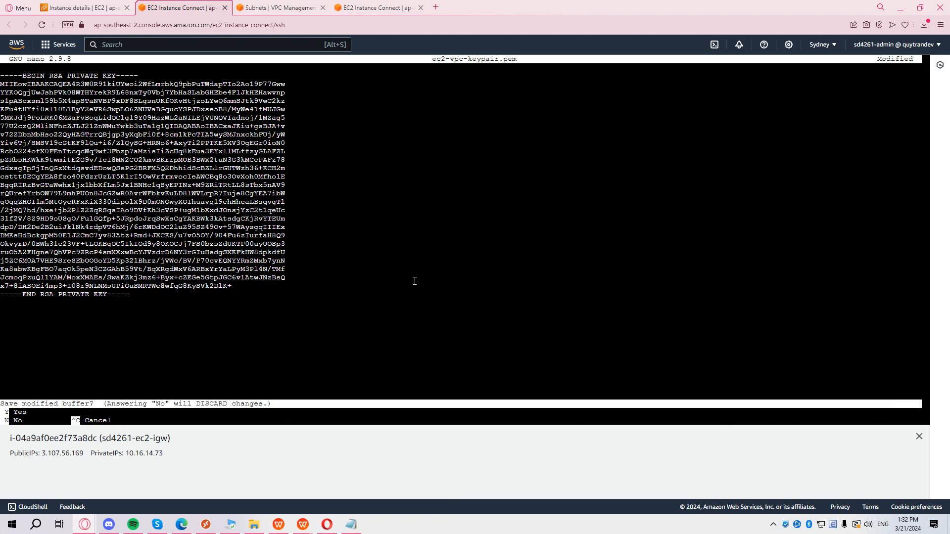
key("y")
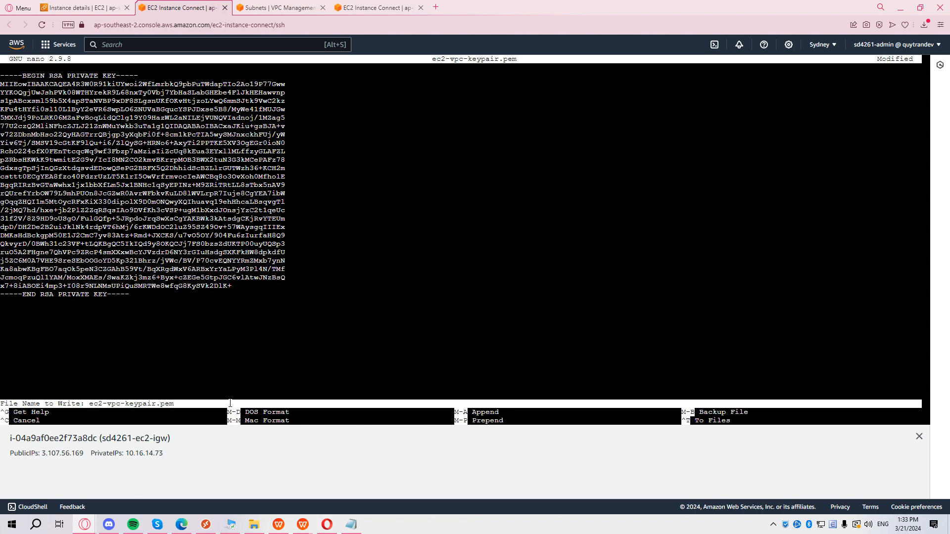
key("Return")
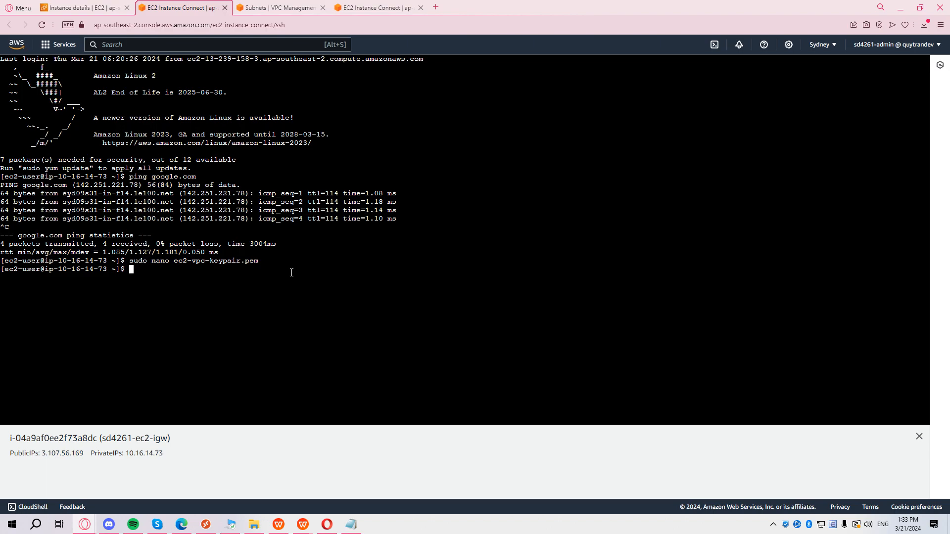
Print ec2-vpc-keypair.pem with cat to verify the private key.
type("cat ec2-vpc-keypair.pem")
key("Return")
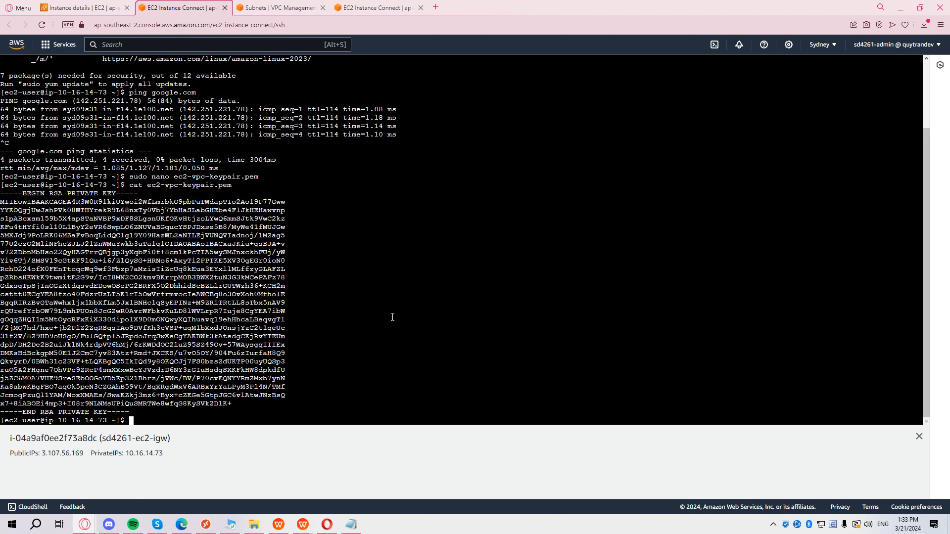
Restrict ec2-vpc-keypair.pem to owner read-only with sudo chmod 400.
type("sudo")
key("BackSpace")
key("BackSpace")
key("BackSpace")
key("BackSpace")
key("BackSpace")
type("sudo chmod 400 ec2-vpc-keypair.pem")
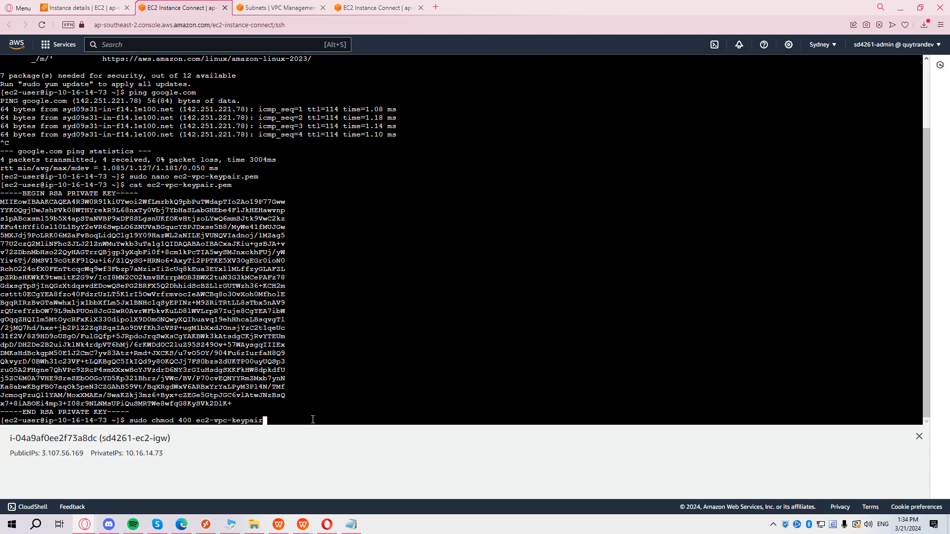
key("Left")
key("Left")
key("Left")
key("Left")
key("Left")
key("Left")
key("Left")
key("Left")
key("Left")
key("Left")
key("Left")
key("Left")
key("Left")
key("Left")
key("Left")
key("Left")
key("Left")
key("Left")
key("Left")
key("Left")
key("Right")
key("Right")
key("Right")
key("Left")
key("Left")
key("Right")
key("Left")
key("End")
key("Return")
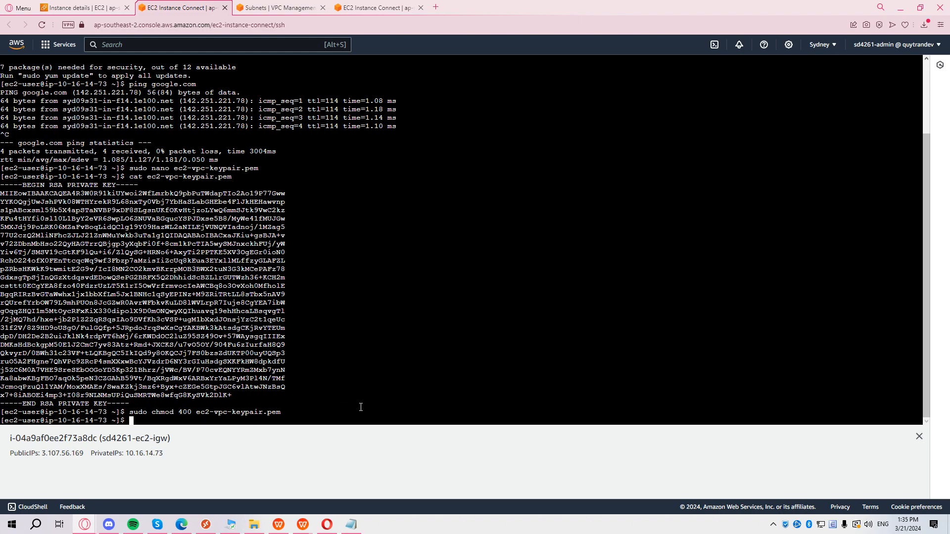
scroll(361, 407, "up", 2)
Start an SSH command using ec2-vpc-keypair.pem for user ec2-user.
type("sudo ssh -i ec2-vpc-keypair.pem")
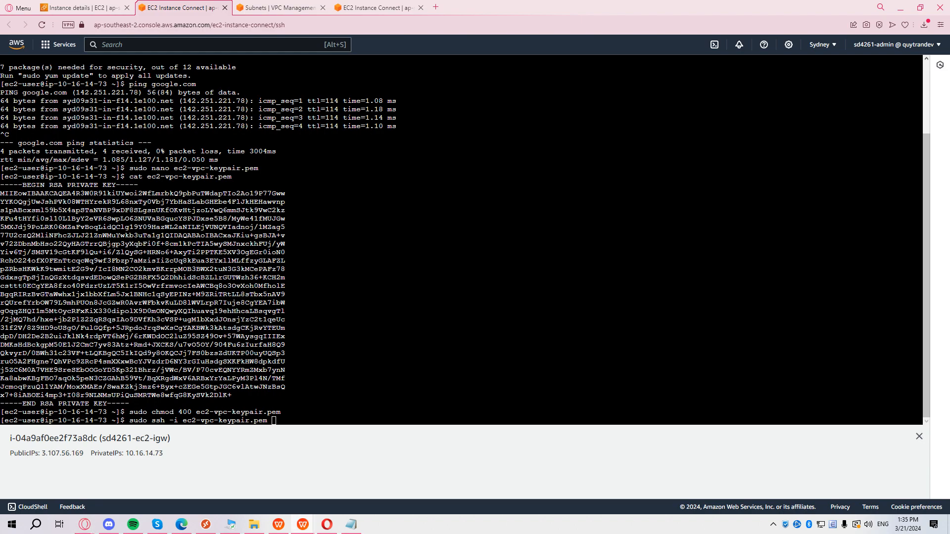
left_click(450, 420)
type("ec")
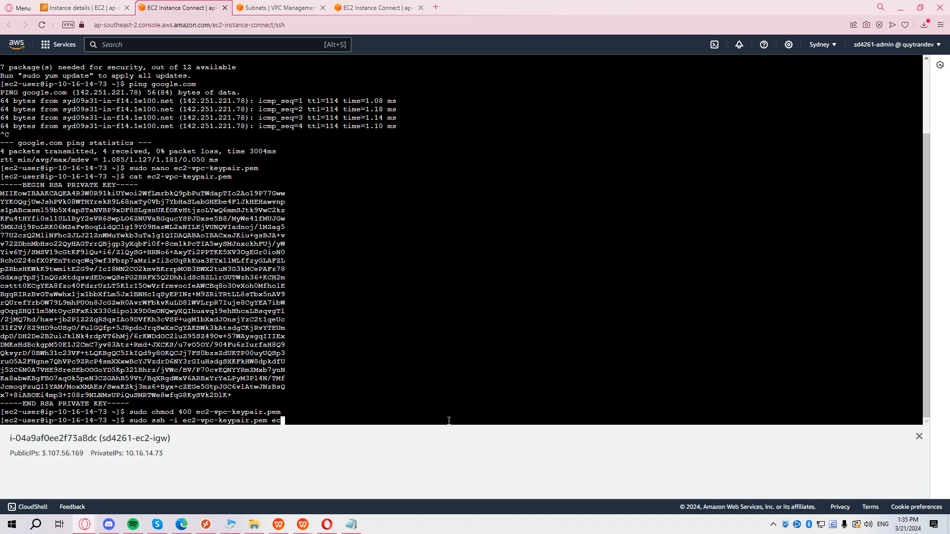
type("2-user@")
Copy the private instance's IPv4 address 10.16.22.130 from its details page.
left_click(82, 5)
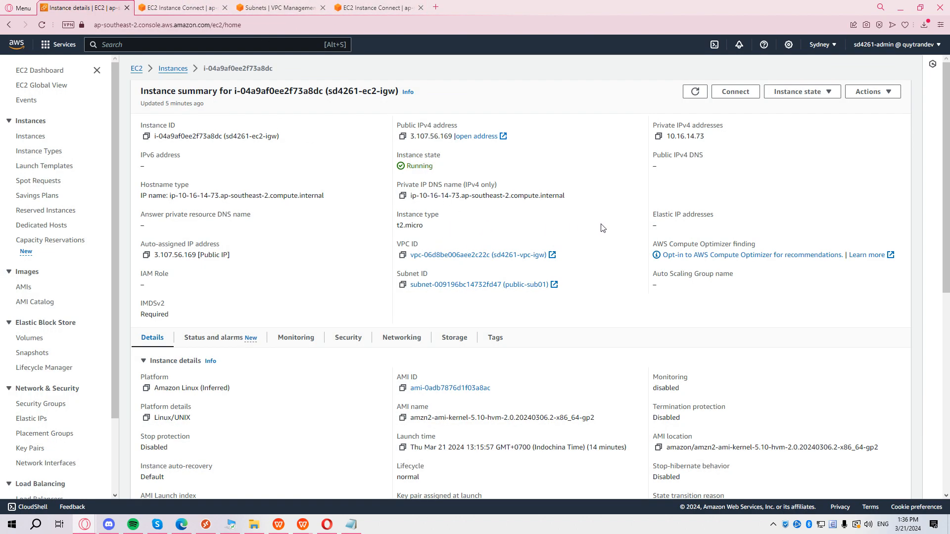
middle_click(173, 69)
left_click_drag(272, 8, 190, 9)
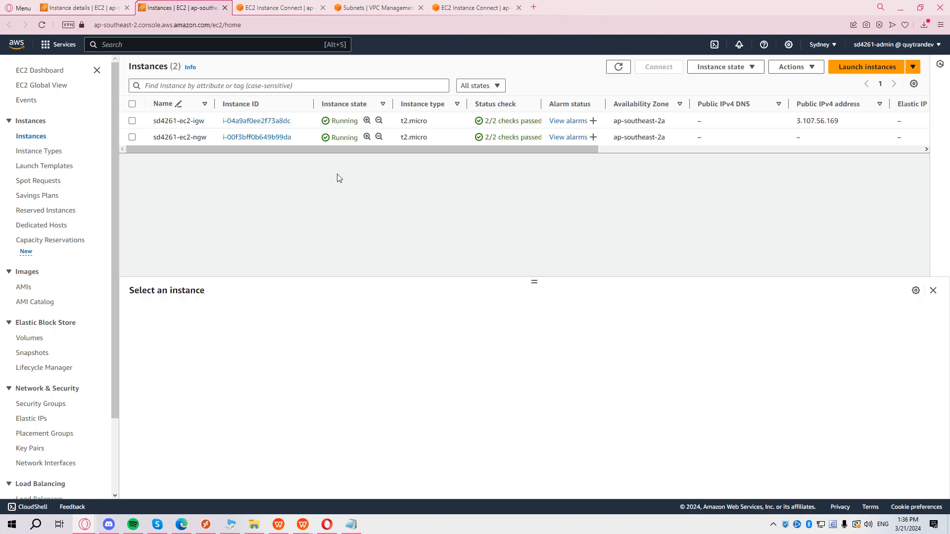
left_click(251, 137)
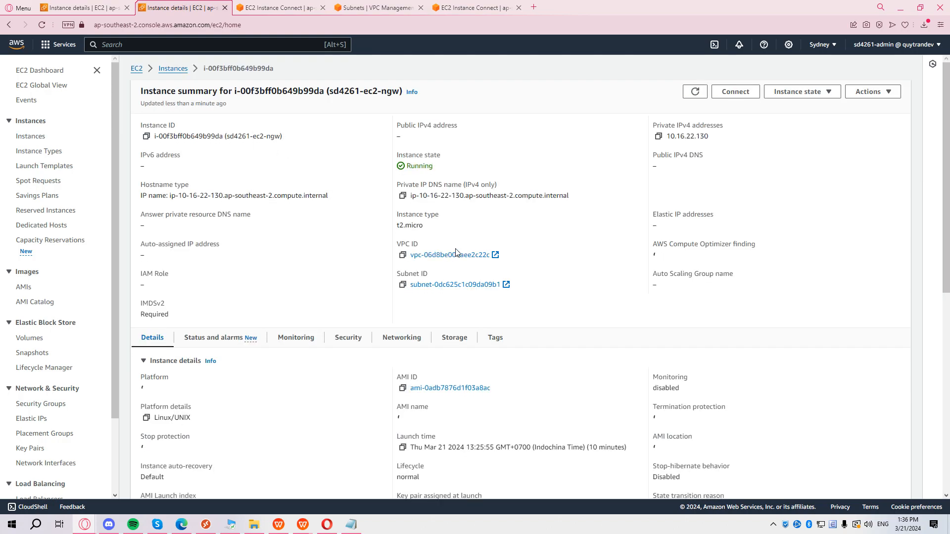
left_click_drag(668, 137, 740, 143)
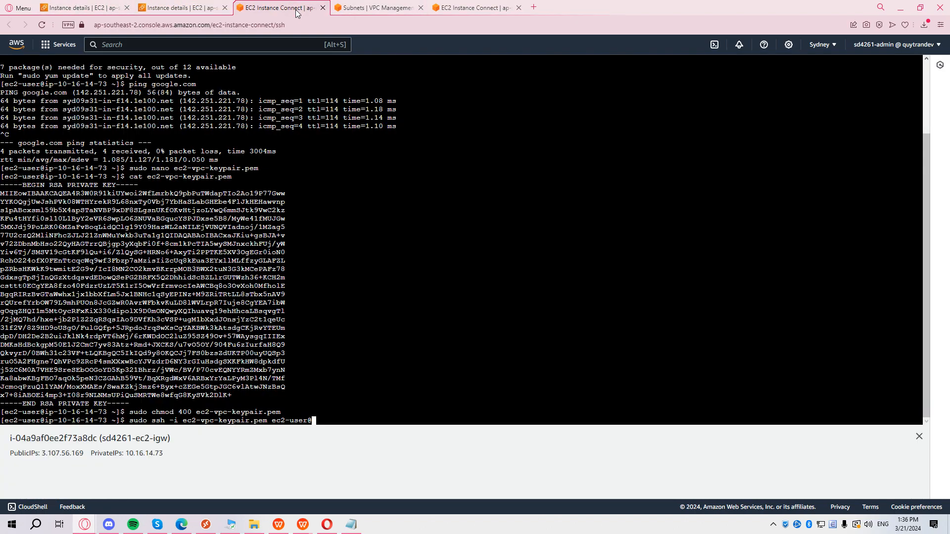
left_click(263, 6)
right_click(405, 405)
left_click(447, 345)
key("Return")
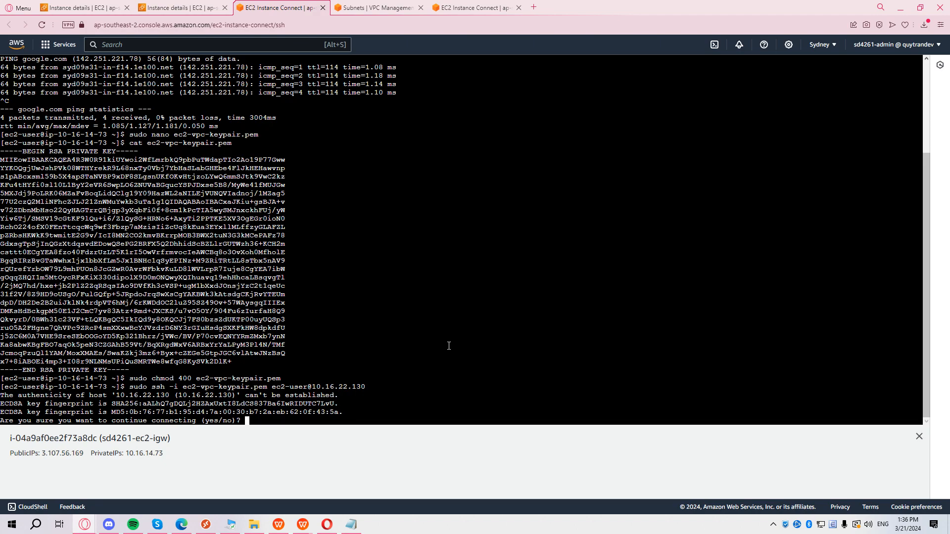
Accept the host fingerprint and ping google.com from private instance 10.16.22.130.
type("yes")
key("Return")
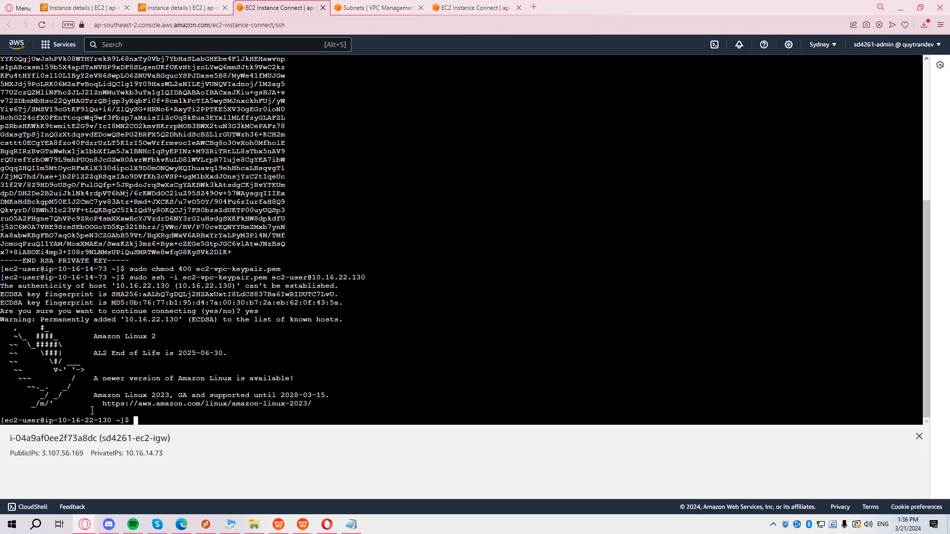
left_click_drag(48, 416, 101, 418)
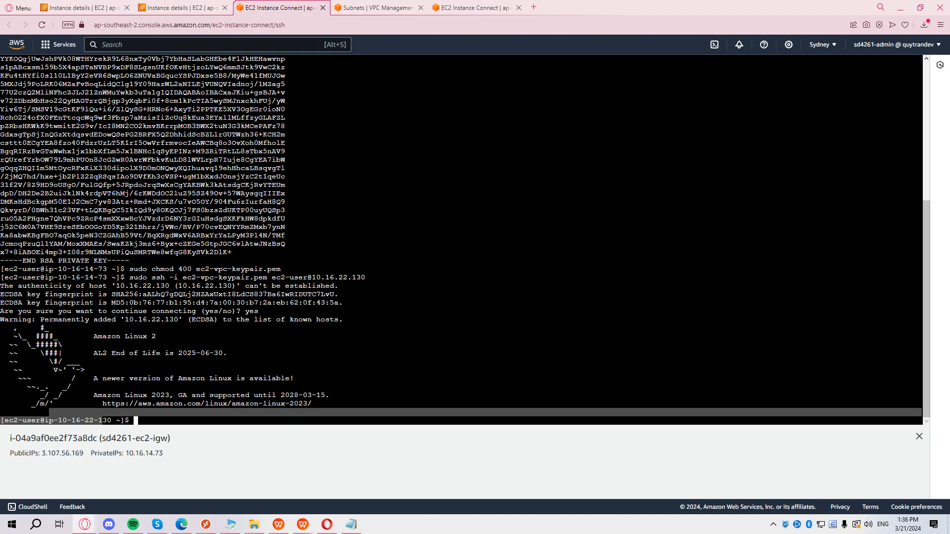
left_click(671, 421)
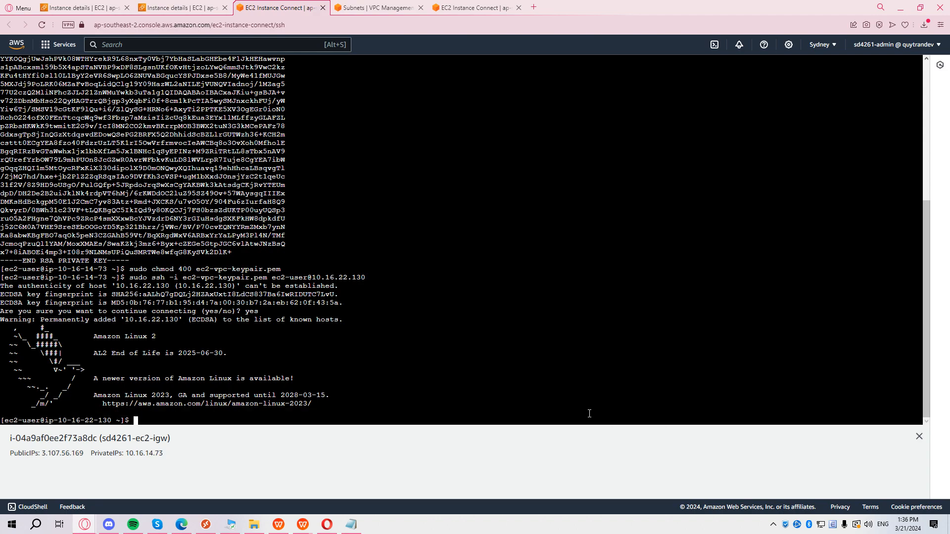
type("ping google.com")
key("Return")
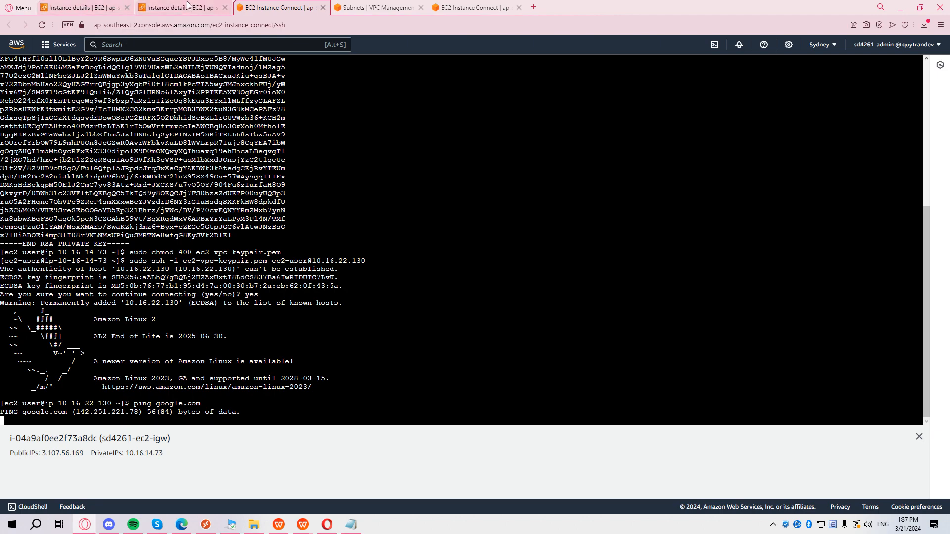
Go to NAT gateways in the VPC console and start a new one.
left_click(465, 11)
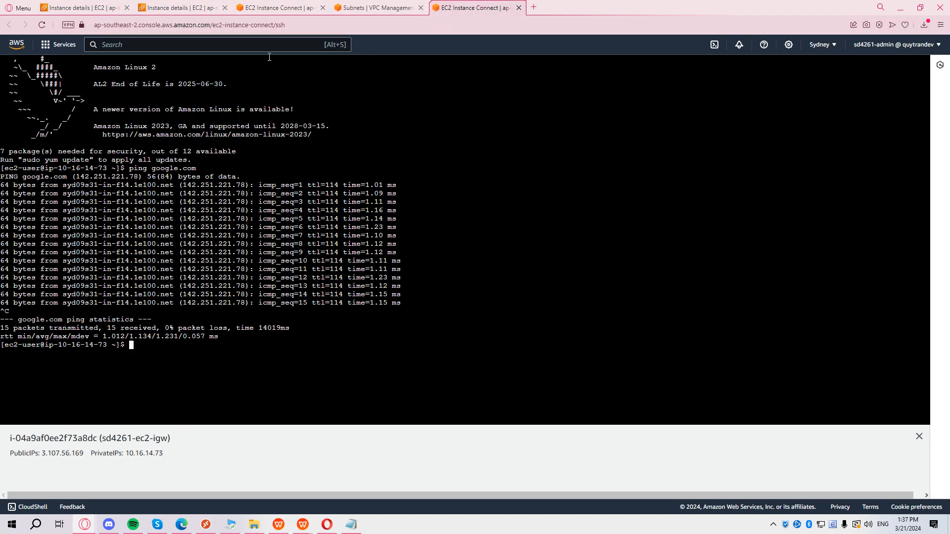
left_click(252, 44)
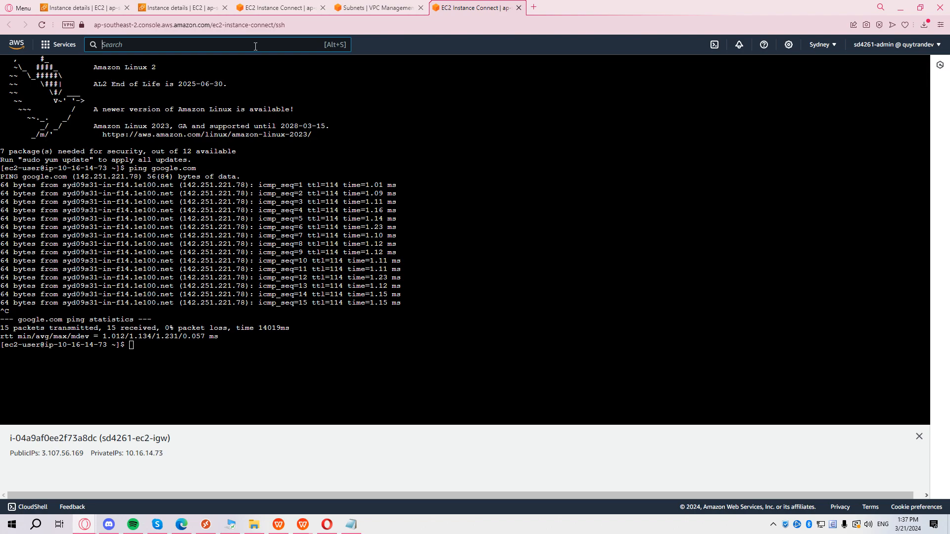
type("vpc")
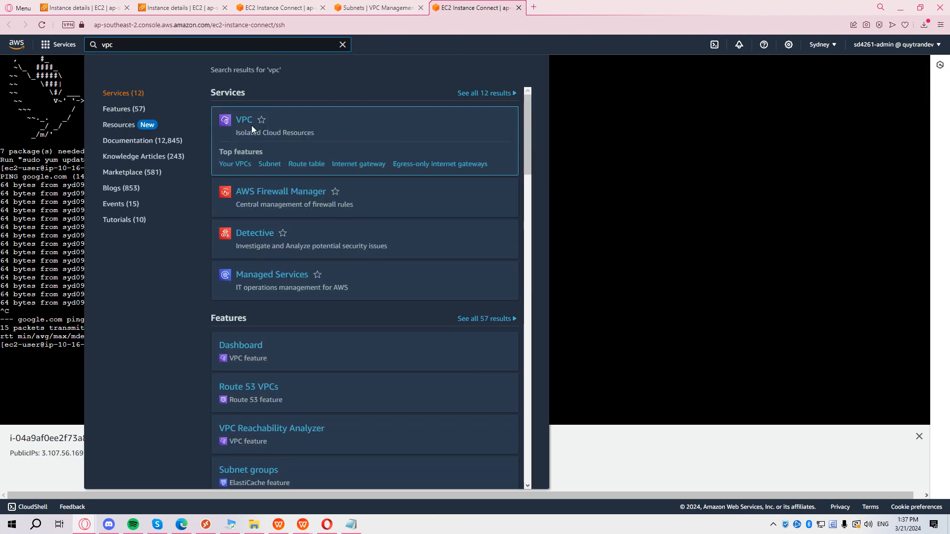
left_click(244, 120)
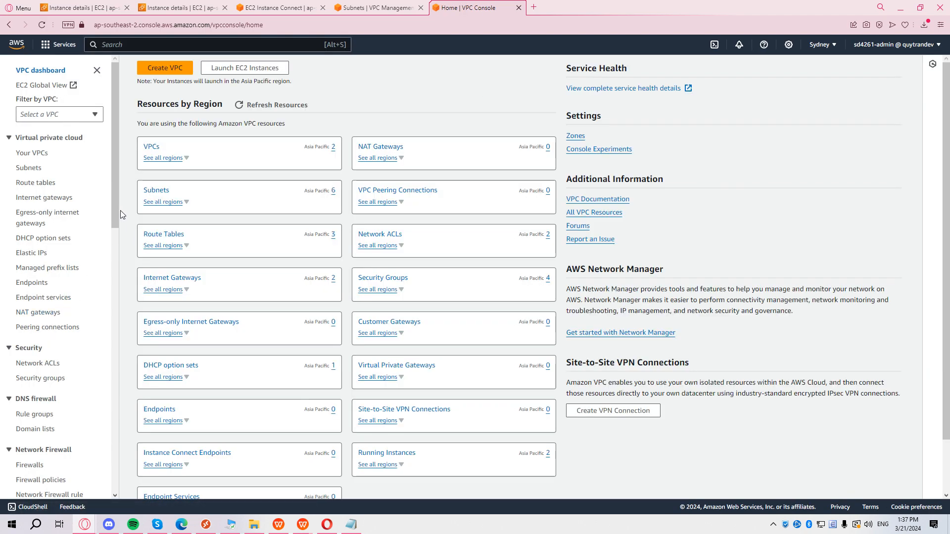
left_click(46, 315)
left_click(867, 73)
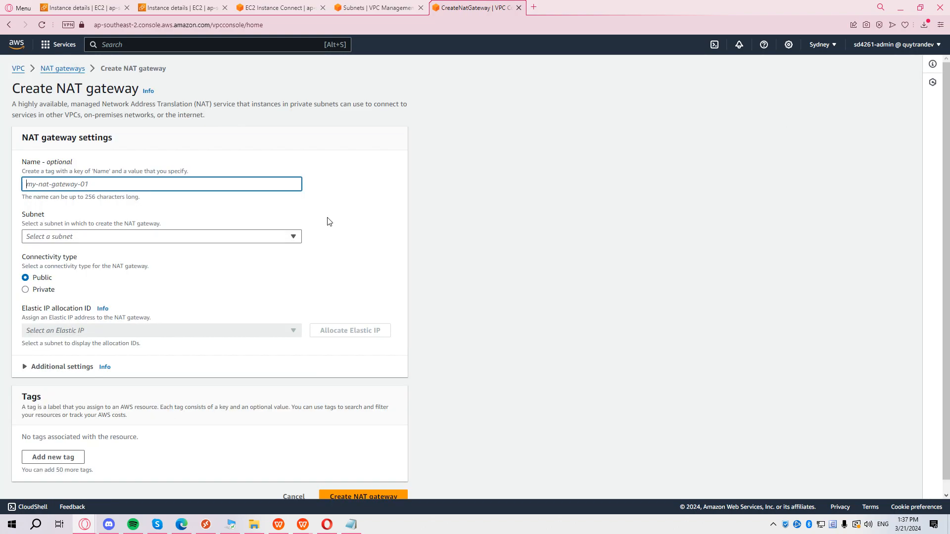
Name the NAT gateway sd4261-ngw in public-sub01 and allocate a new Elastic IP.
type("sd4261-ngw")
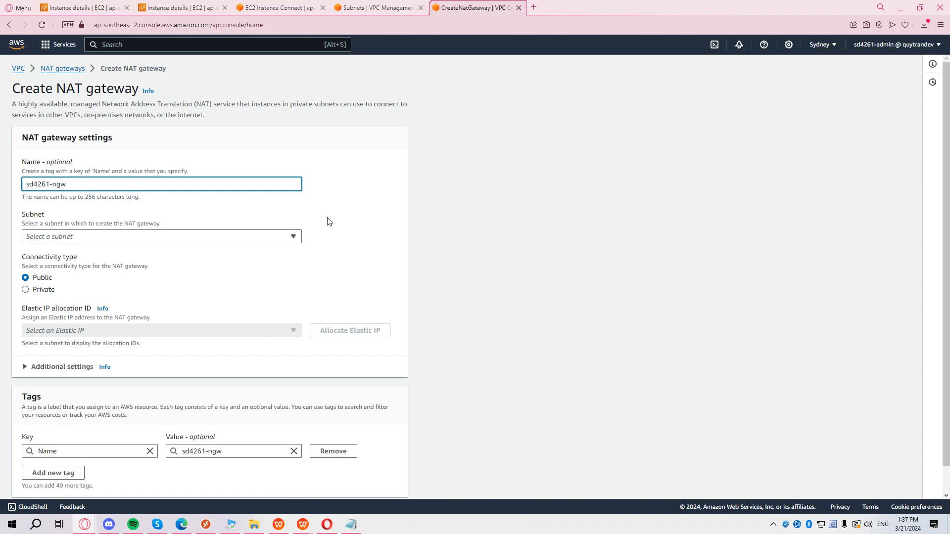
left_click(225, 236)
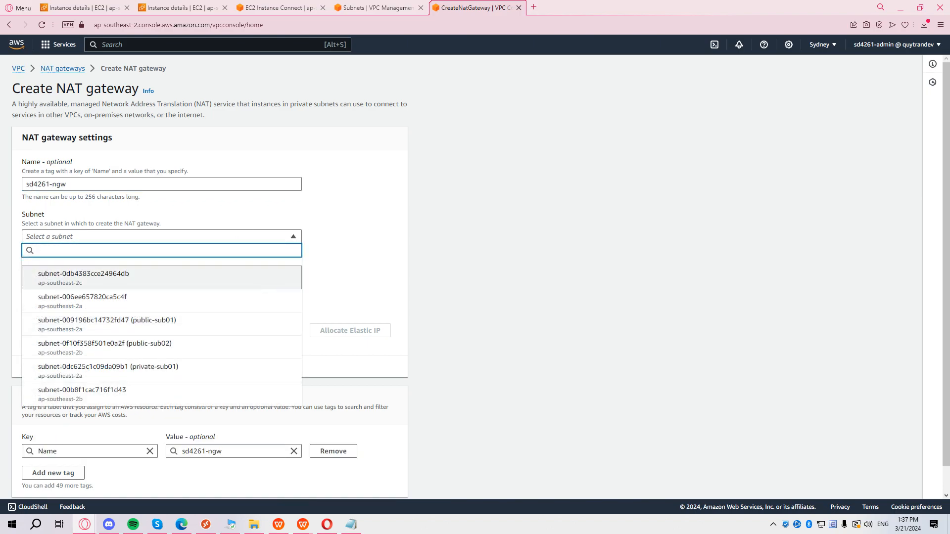
left_click(167, 328)
scroll(297, 277, "down", 1)
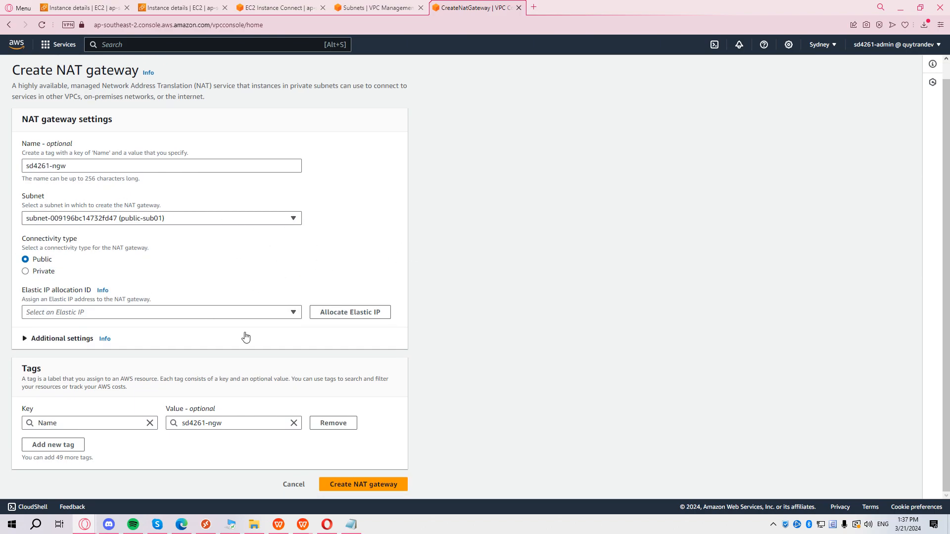
left_click(126, 312)
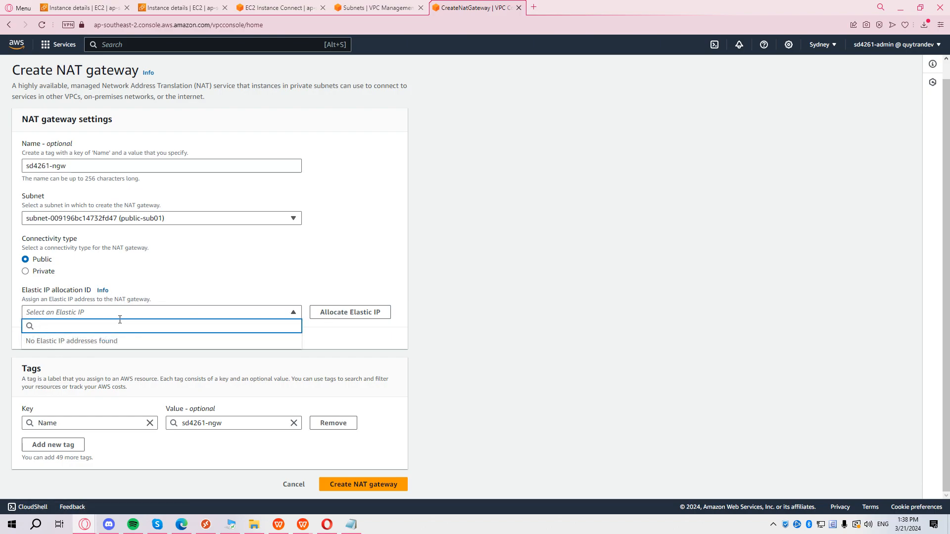
left_click(179, 313)
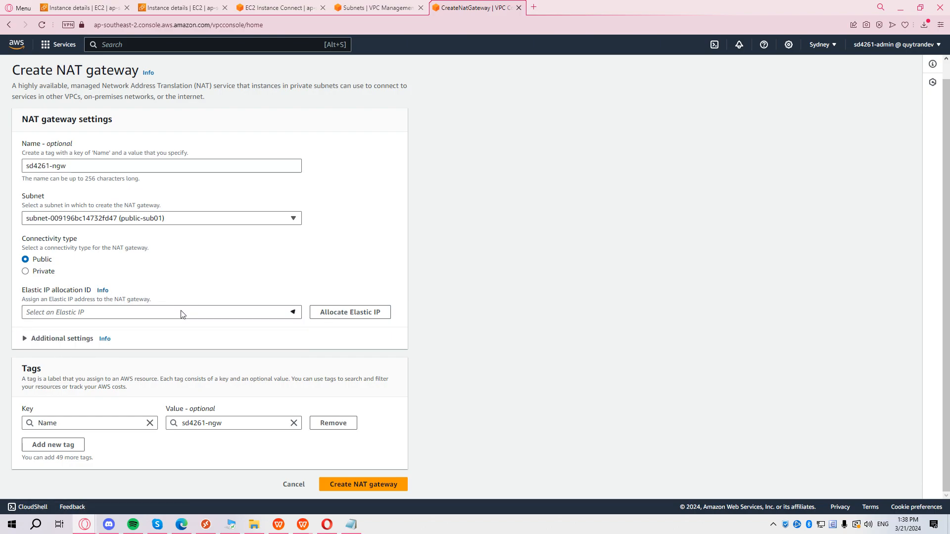
left_click(350, 312)
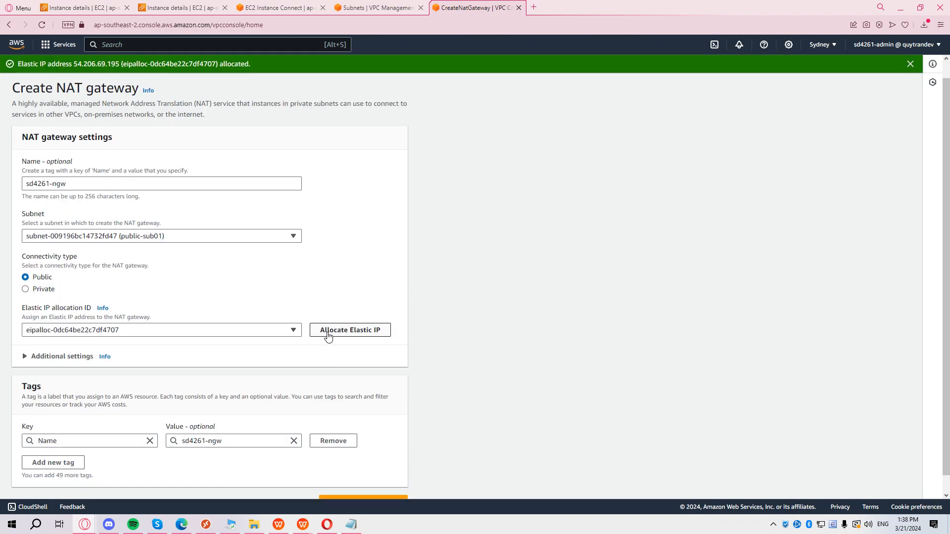
Add an aws-fund tag key and create the NAT gateway.
left_click(60, 448)
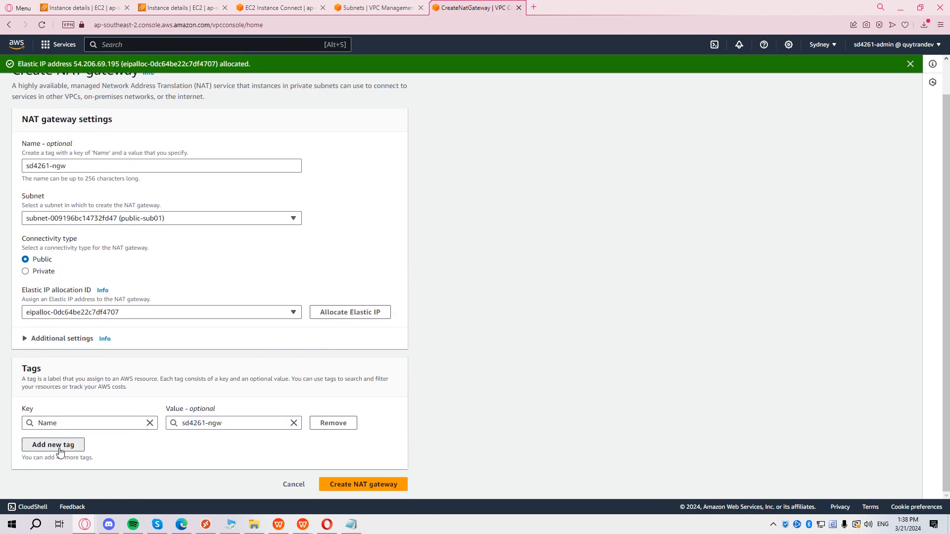
type("aws")
left_click(73, 435)
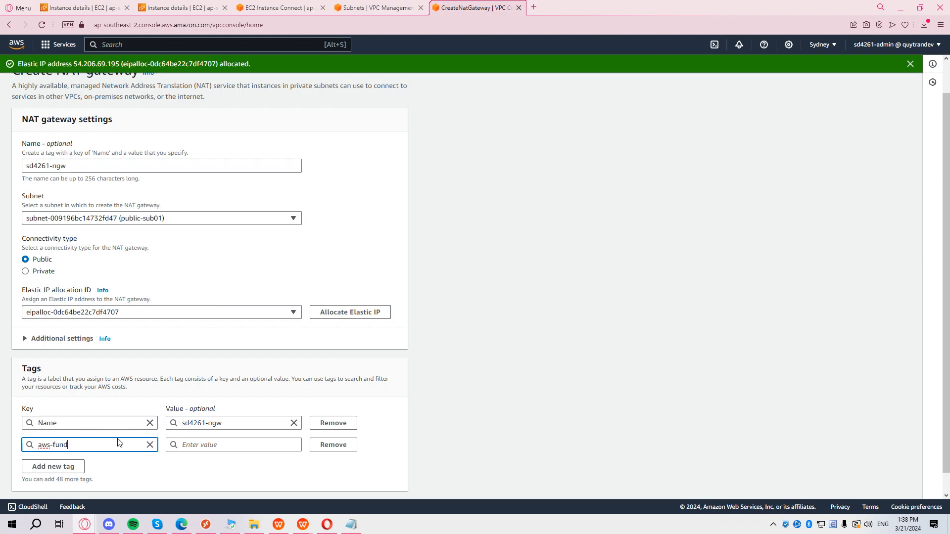
scroll(377, 441, "down", 1)
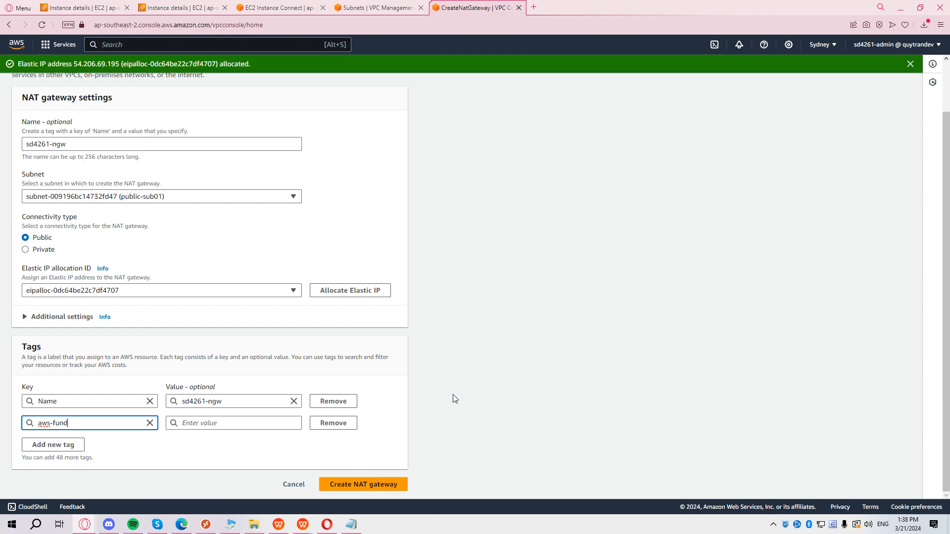
left_click(380, 486)
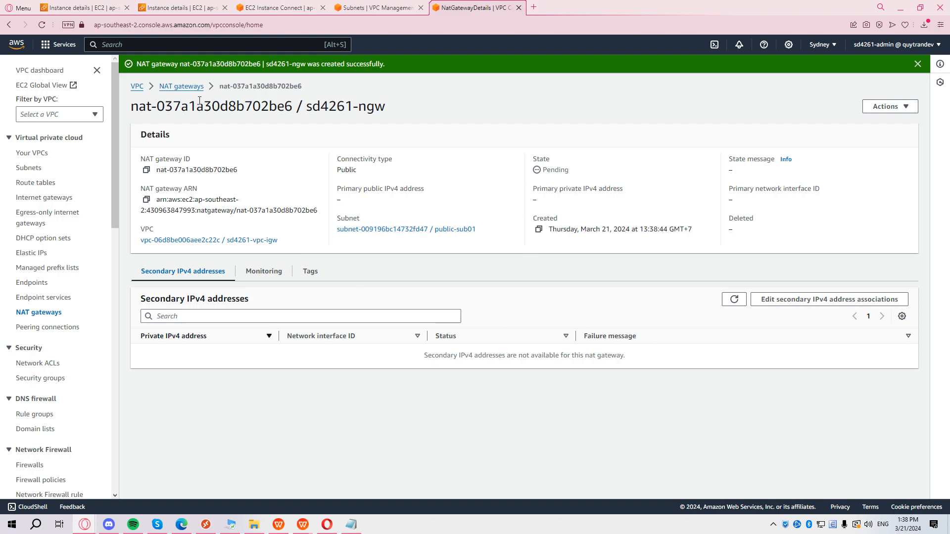
Refresh the NAT gateways list until sd4261-ngw shows Available with public IP 54.206.69.195.
left_click(186, 88)
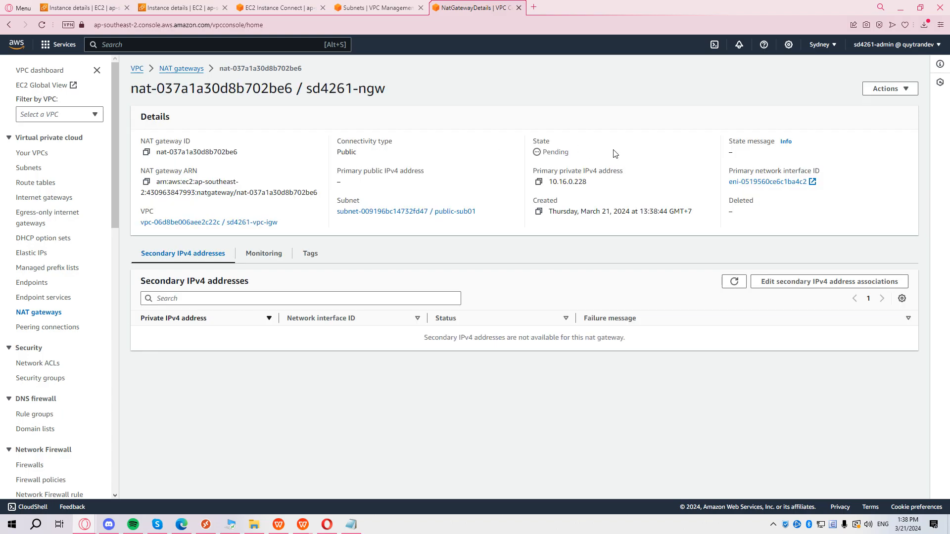
left_click(188, 72)
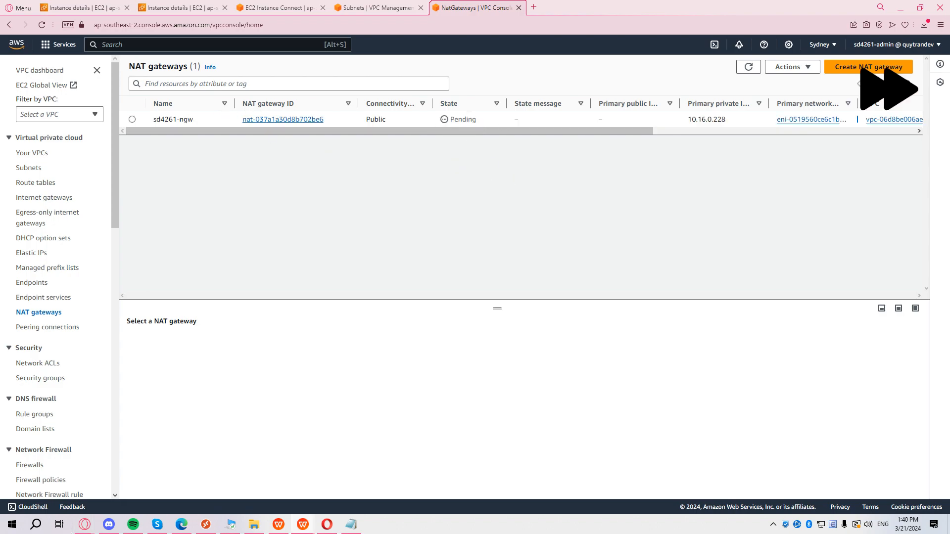
left_click(42, 24)
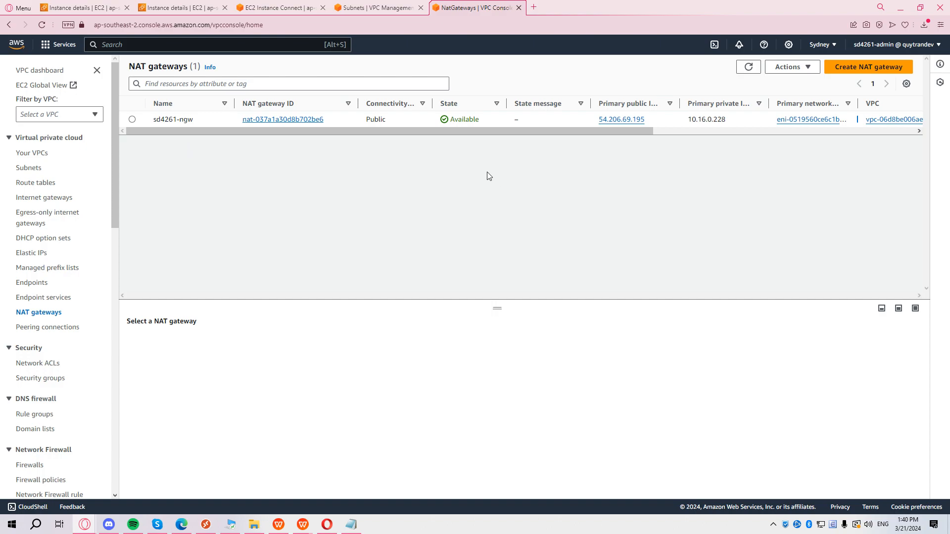
left_click(46, 186)
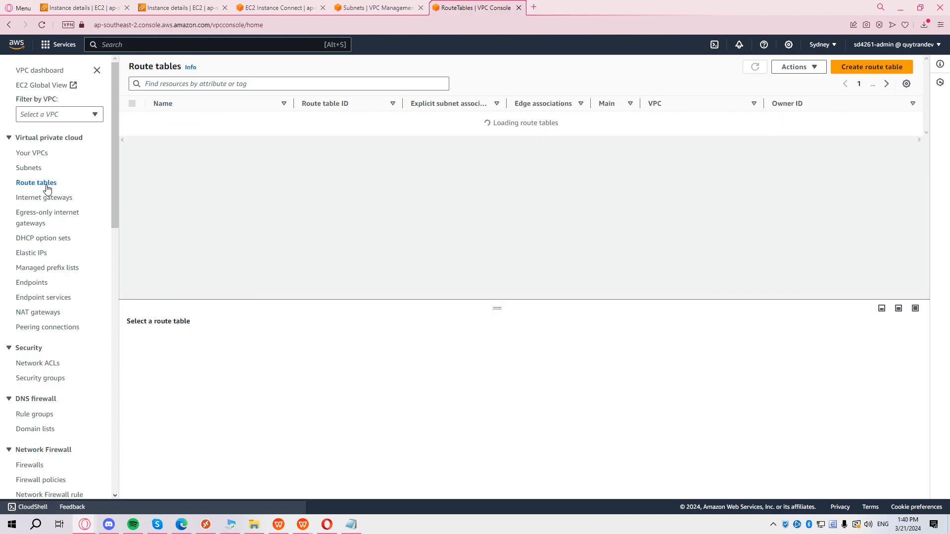
Create route table sd4261-rt-private in VPC sd4261-vpc-igw with tag key aws-fund.
left_click(887, 69)
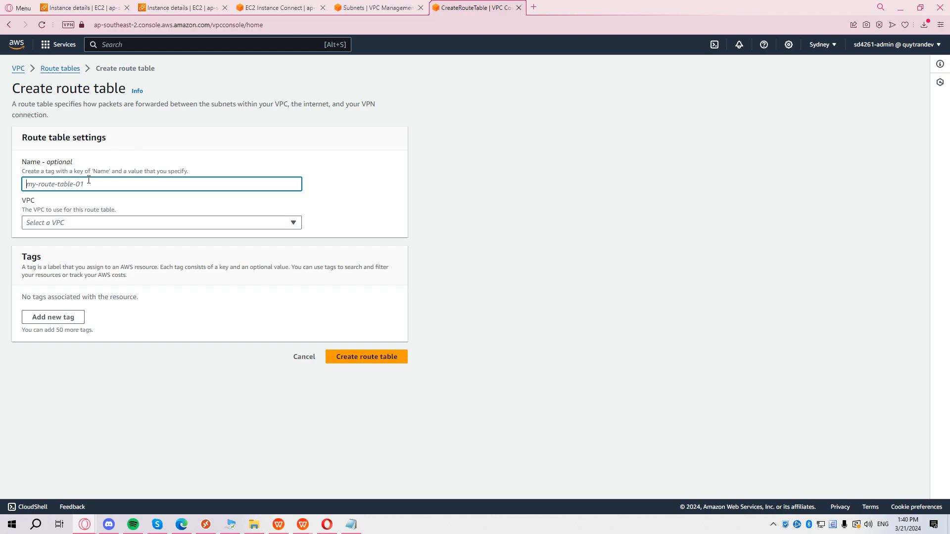
type("sd4261-rt-private")
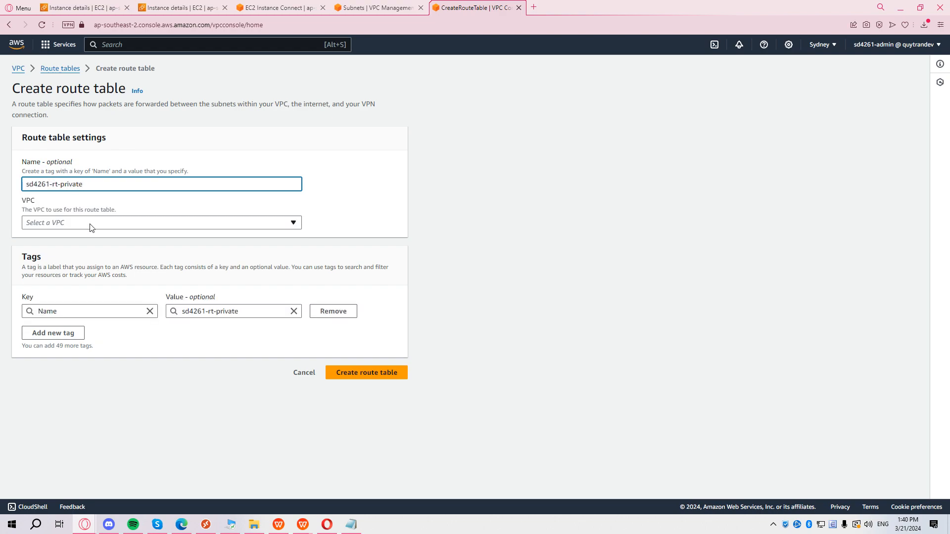
left_click(77, 223)
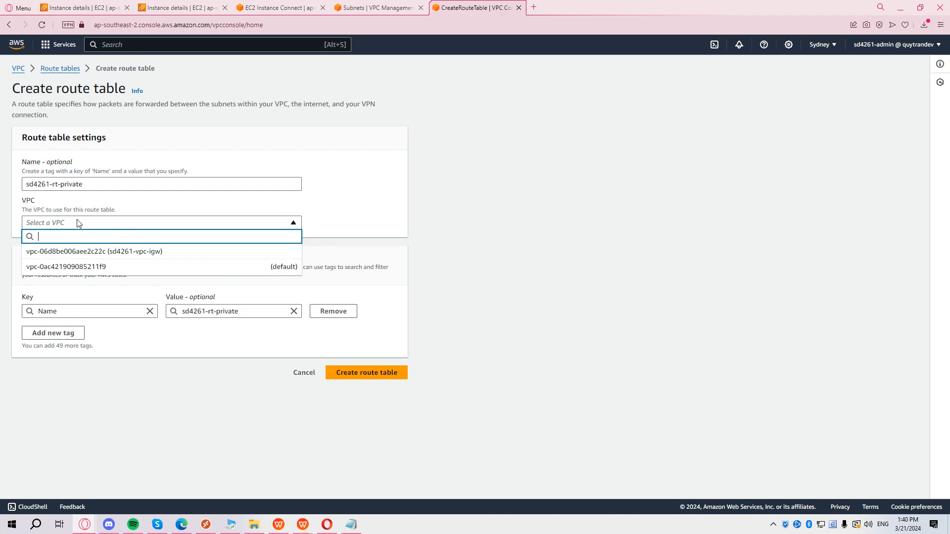
left_click(176, 252)
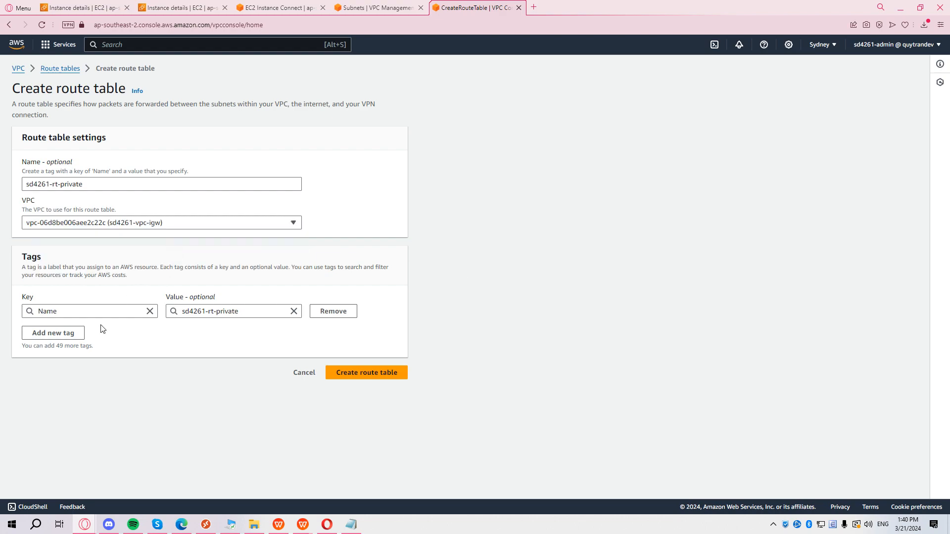
left_click(82, 331)
type("aws-fund")
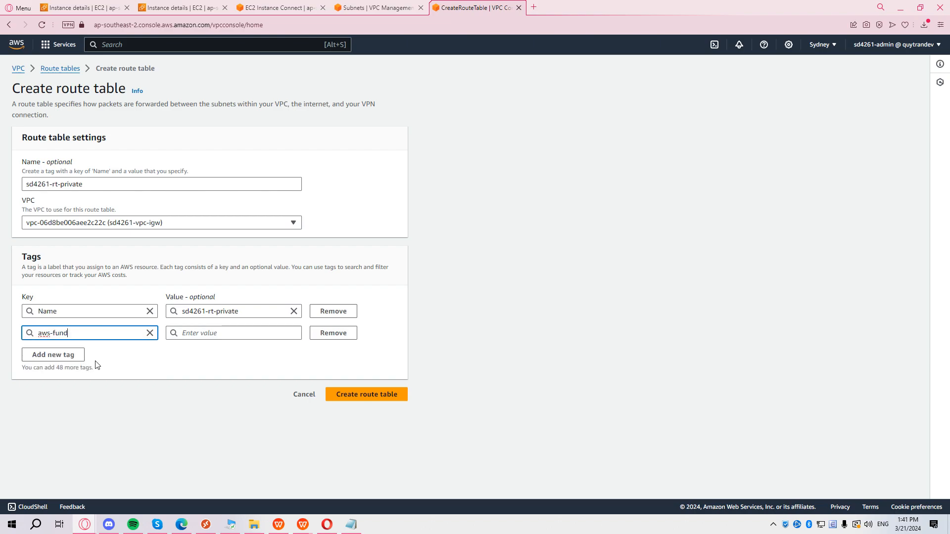
left_click(390, 402)
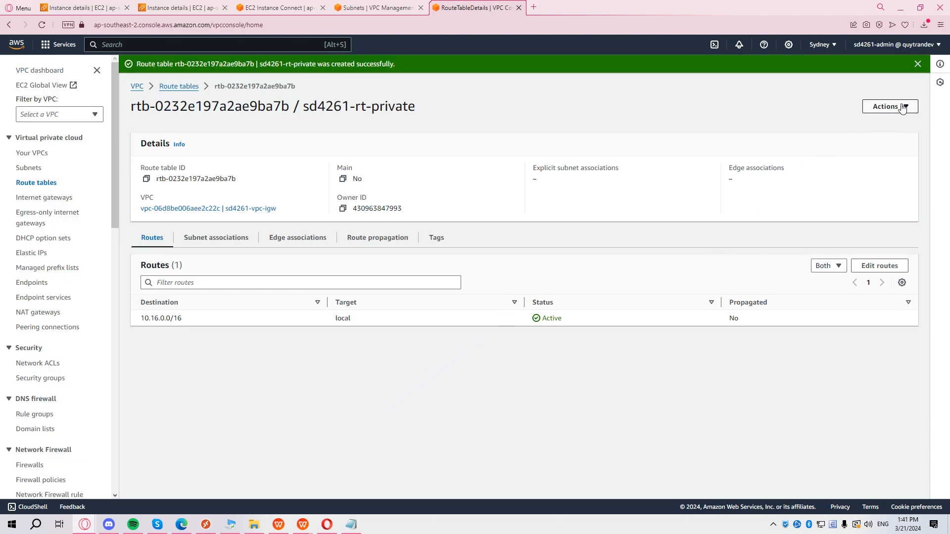
Explicitly associate subnet private-sub01 with route table sd4261-rt-private.
left_click(902, 107)
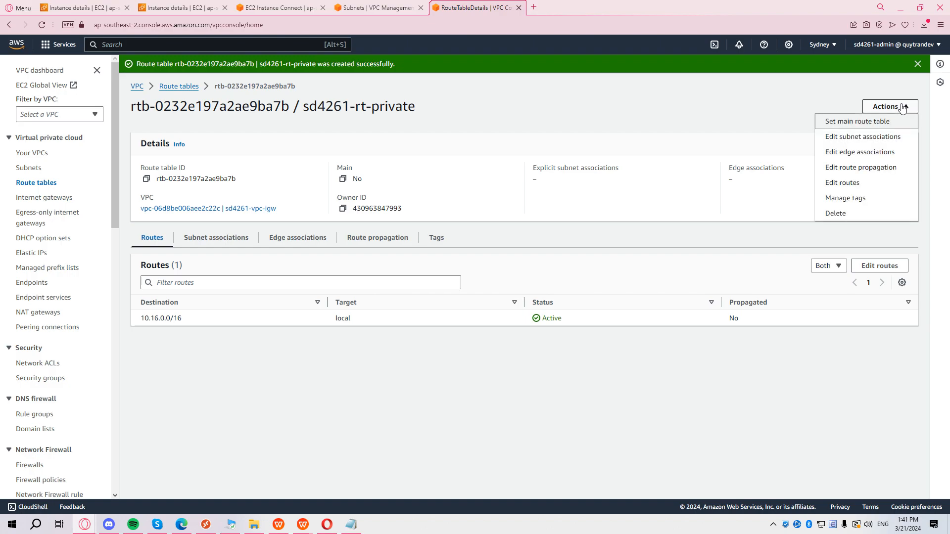
left_click(892, 142)
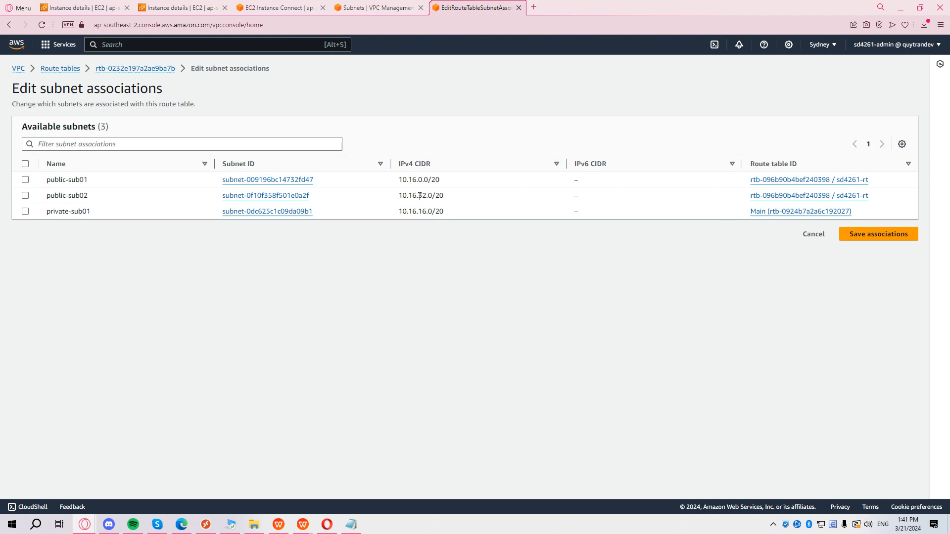
left_click(23, 212)
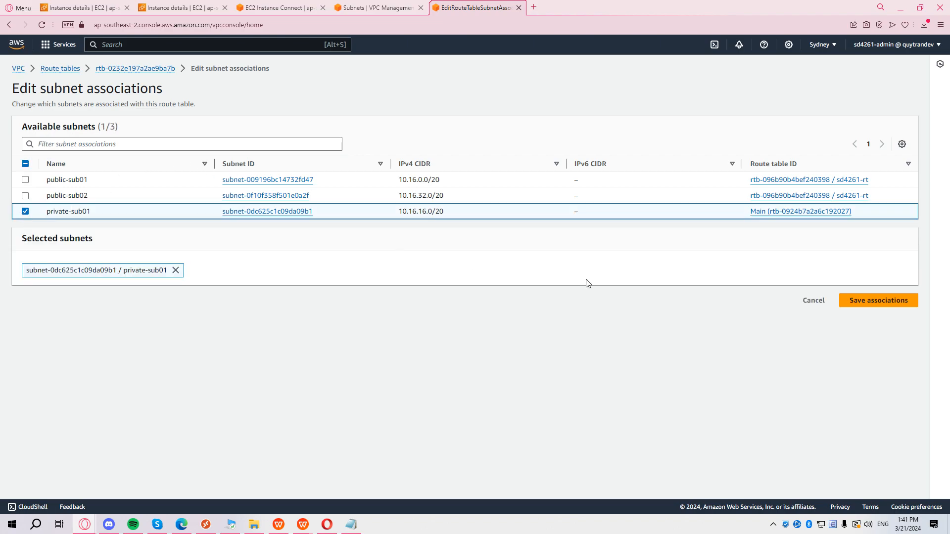
left_click(882, 299)
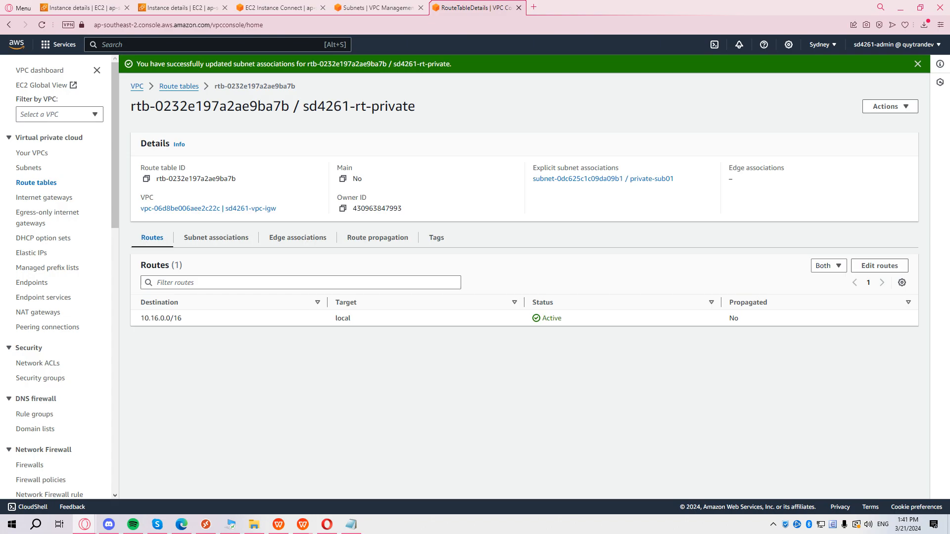
left_click(895, 108)
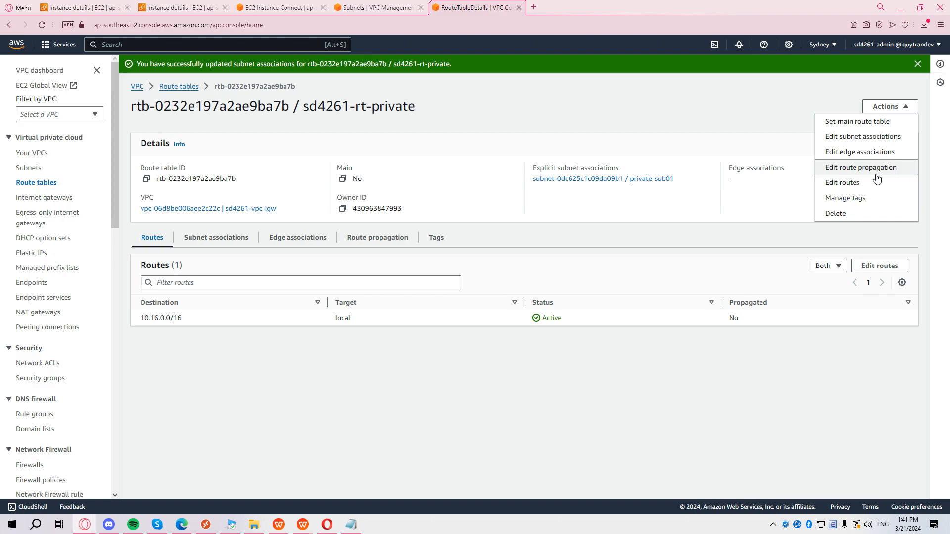
Add a 0.0.0.0/0 route targeting NAT gateway sd4261-ngw and save the routes.
left_click(866, 188)
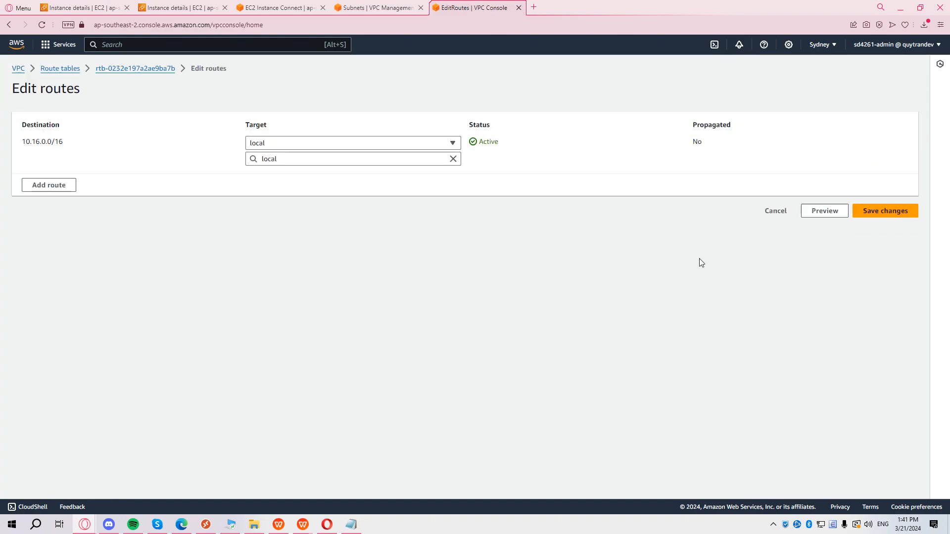
left_click(57, 187)
left_click(133, 181)
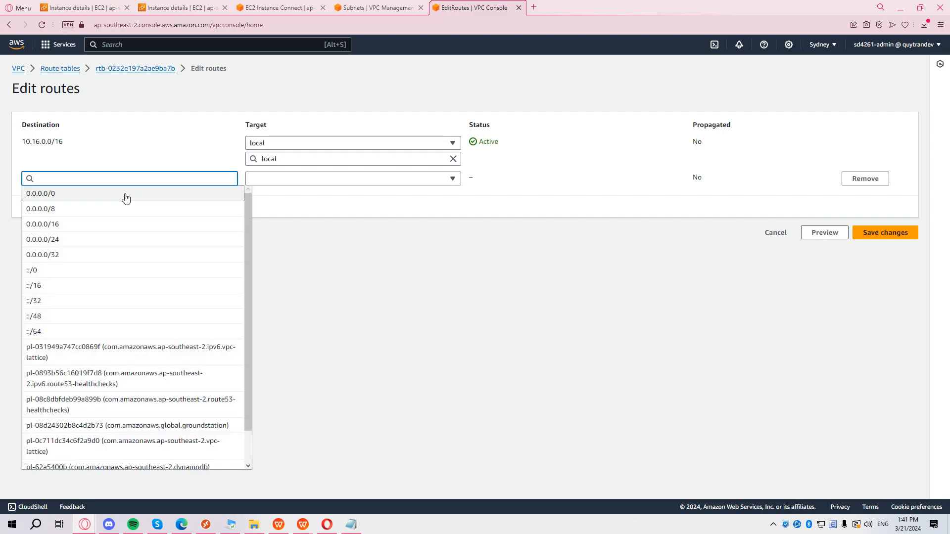
left_click(124, 195)
triple_click(83, 177)
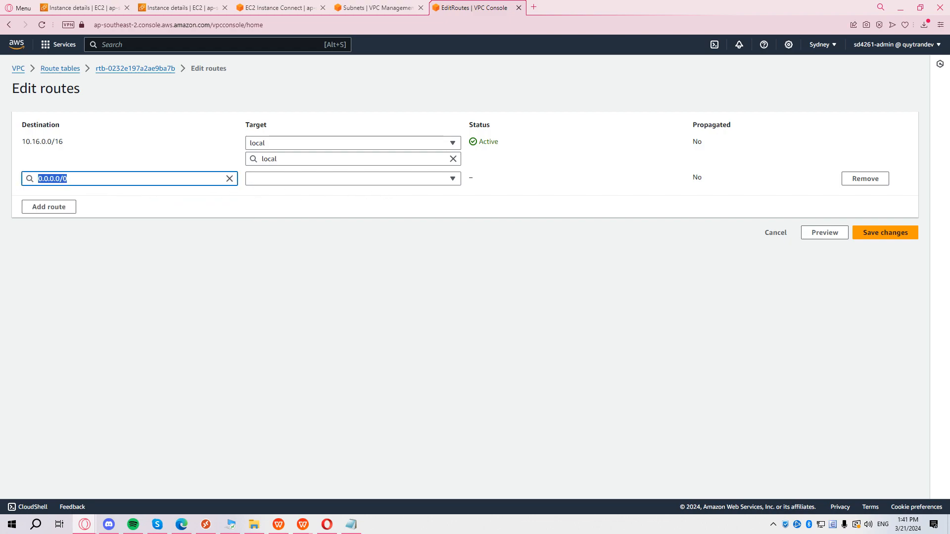
left_click(274, 181)
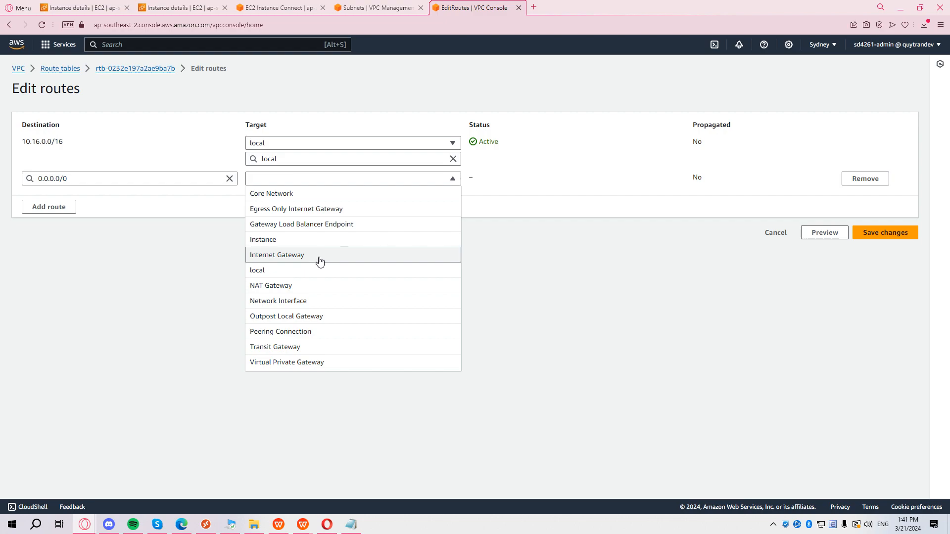
left_click(314, 286)
left_click(342, 194)
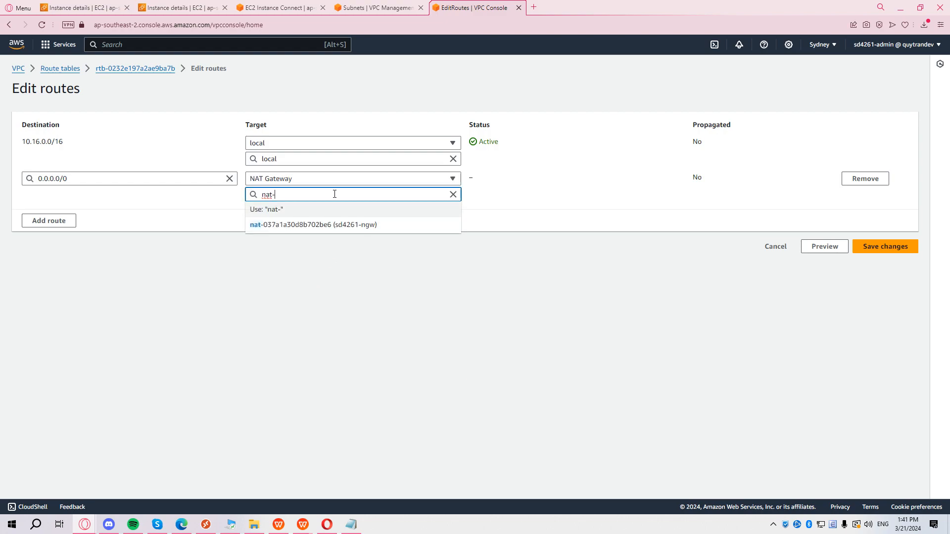
left_click(324, 225)
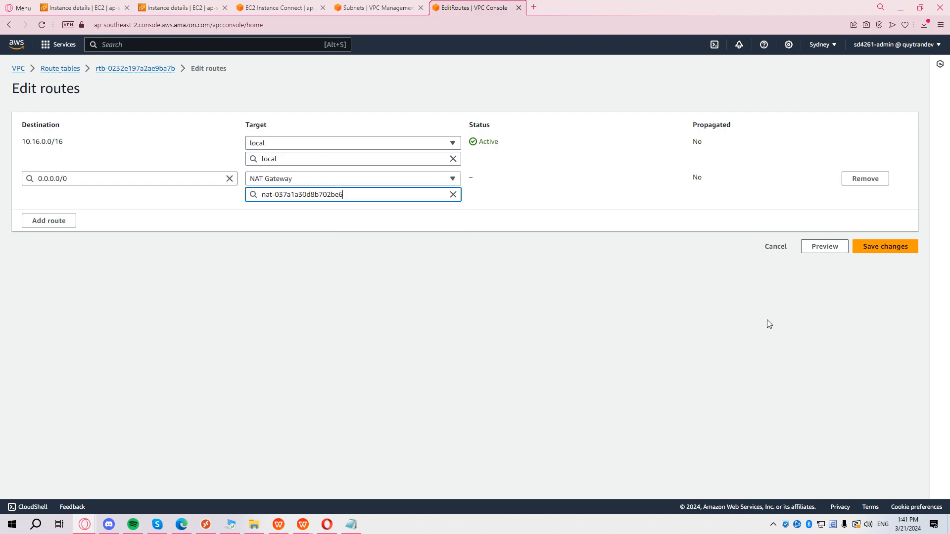
left_click(894, 252)
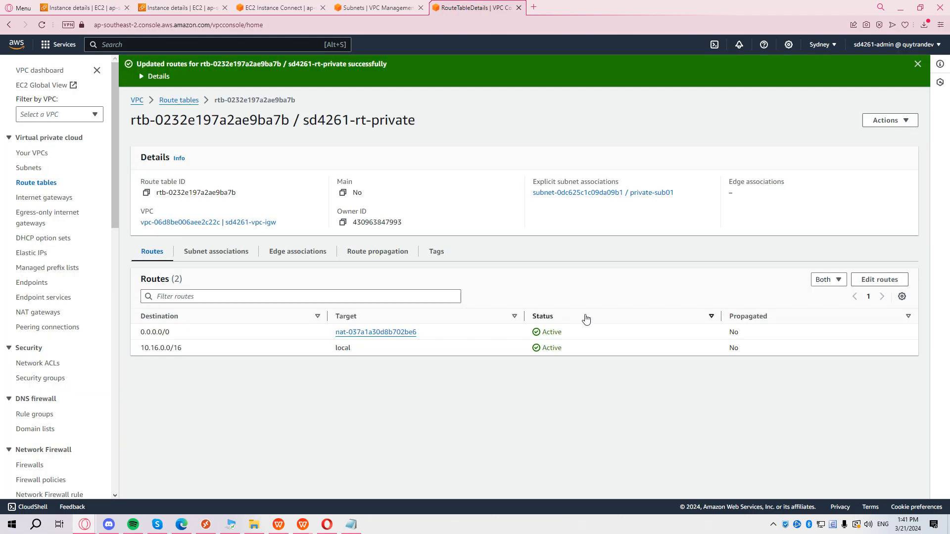
Review the Active 0.0.0.0/0 route to nat-037a1a30d8b702be6 in the Routes tab.
left_click_drag(374, 341, 326, 333)
left_click(406, 407)
left_click_drag(141, 333, 416, 340)
left_click(356, 351)
Stop the running ping and match the prompt IP to private IPv4 10.16.22.130.
left_click(178, 6)
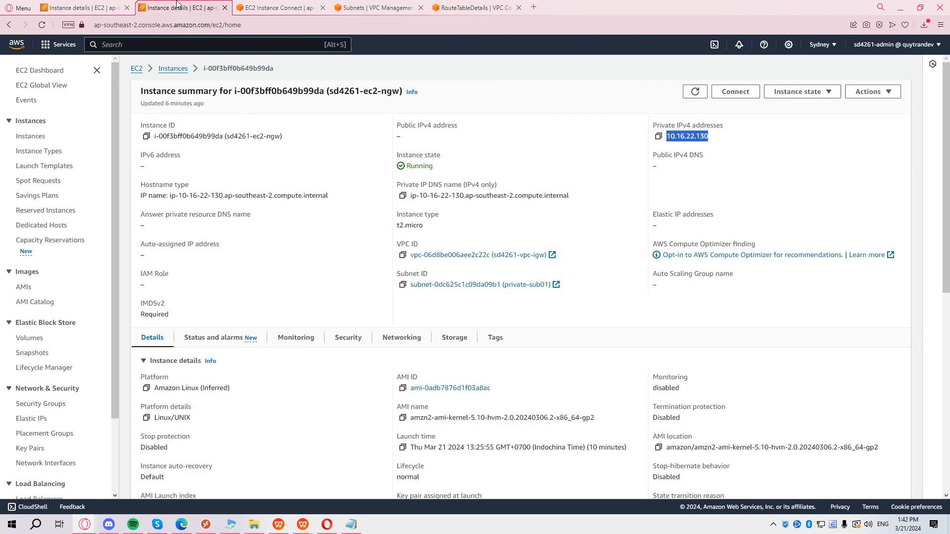
left_click(277, 7)
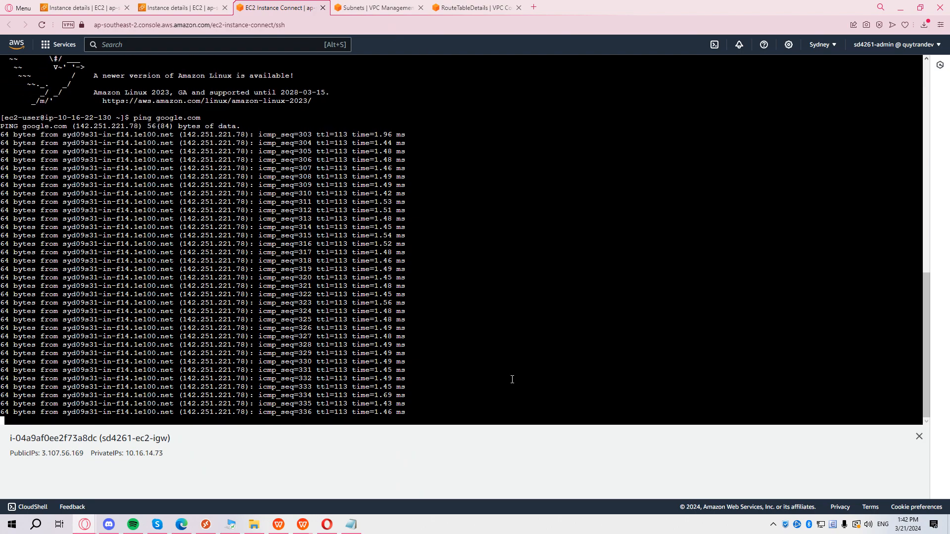
key("ctrl+c")
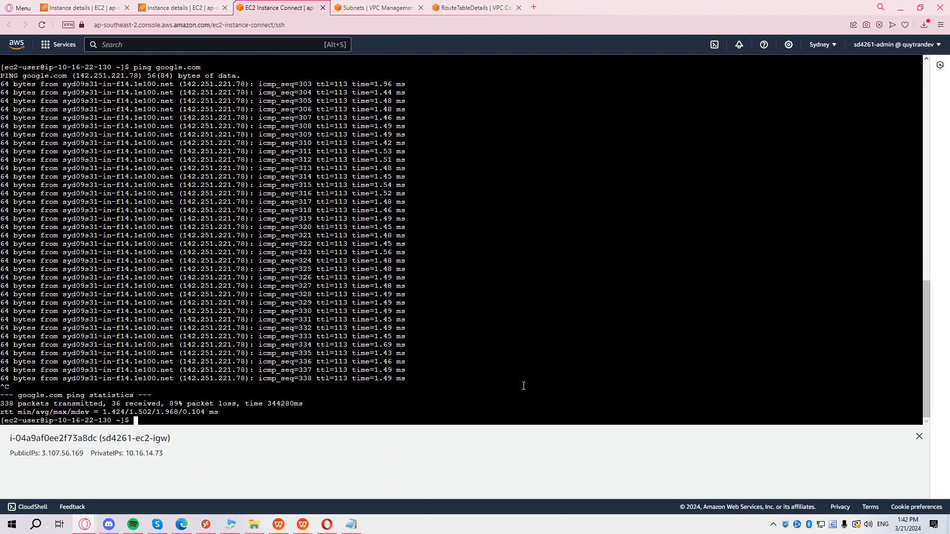
left_click_drag(109, 418, 61, 422)
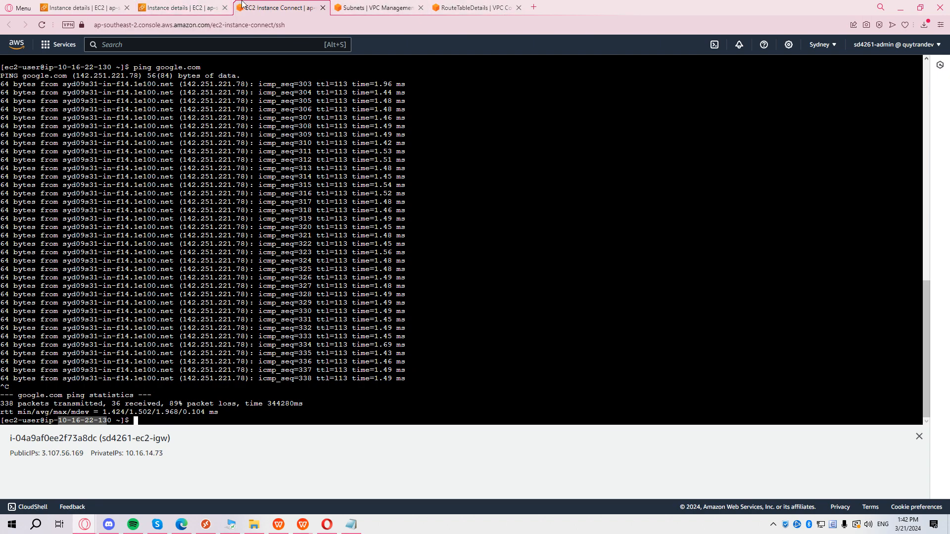
left_click(218, 6)
left_click_drag(726, 140, 656, 178)
left_click(748, 181)
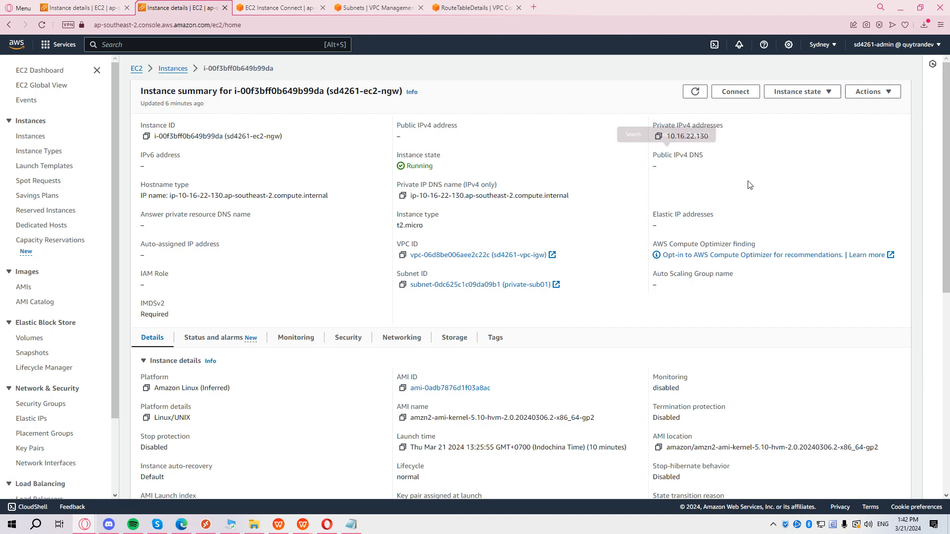
Rerun the ping to google.com from the private instance's terminal.
left_click(256, 4)
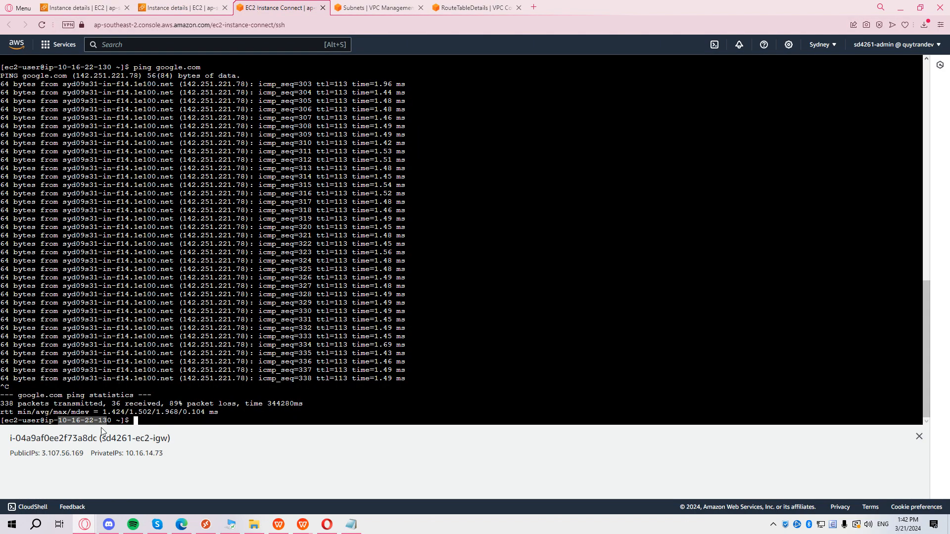
key("Up")
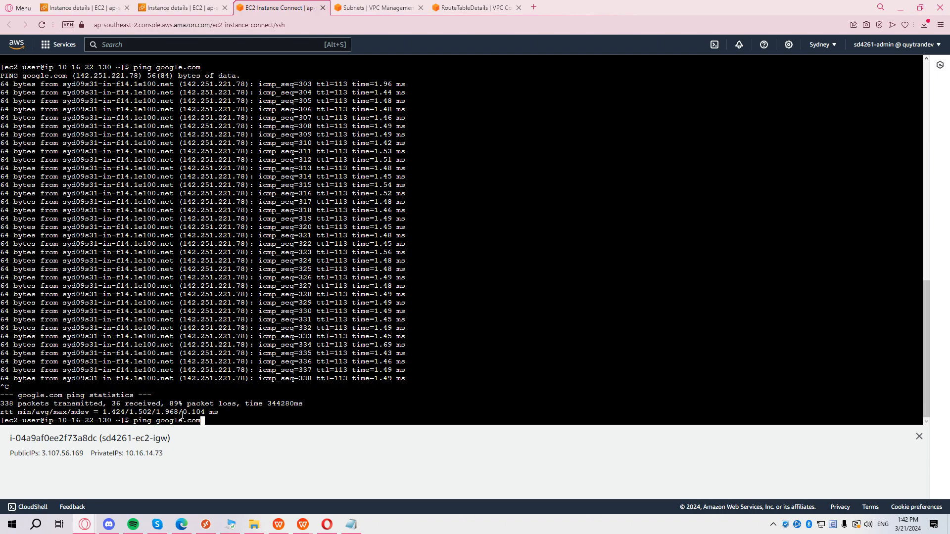
key("Return")
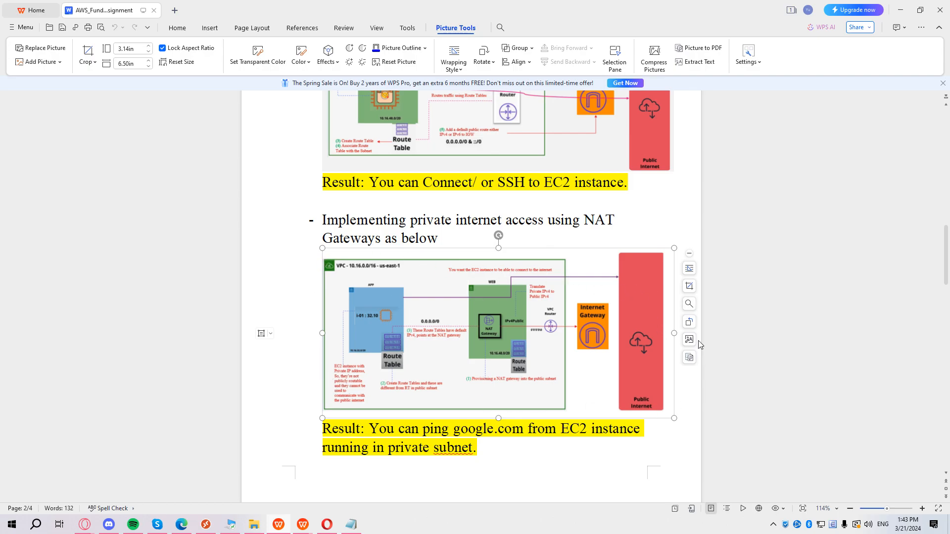
scroll(619, 300, "down", 4)
scroll(619, 300, "up", 5)
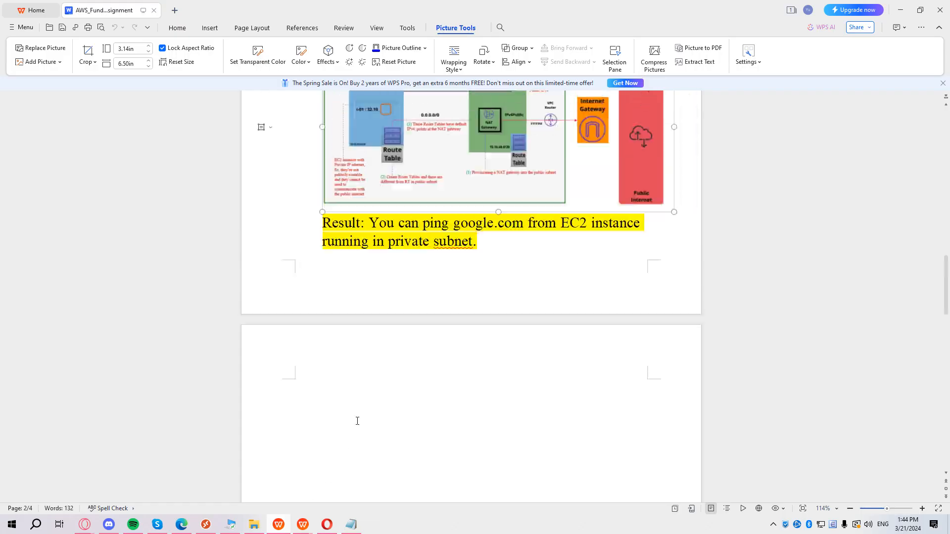
scroll(356, 420, "up", 5)
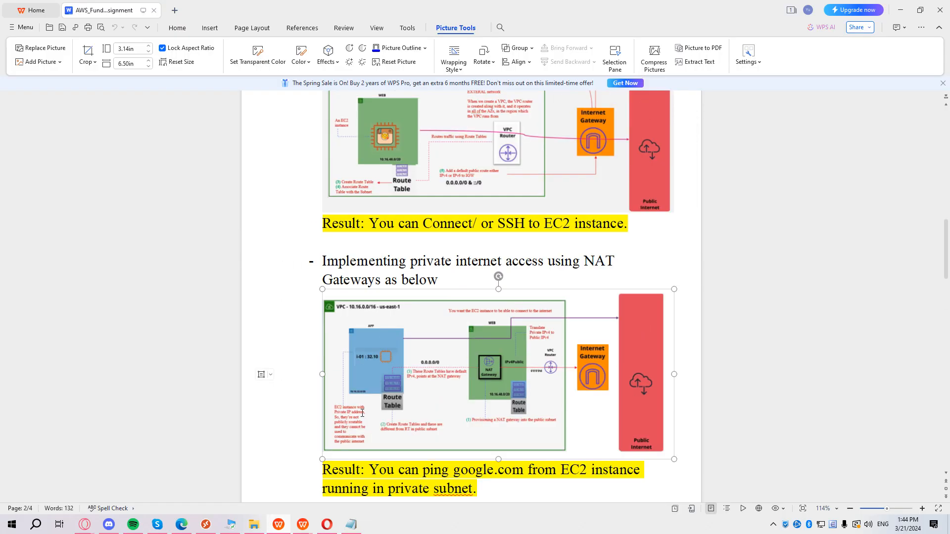
scroll(363, 414, "down", 1)
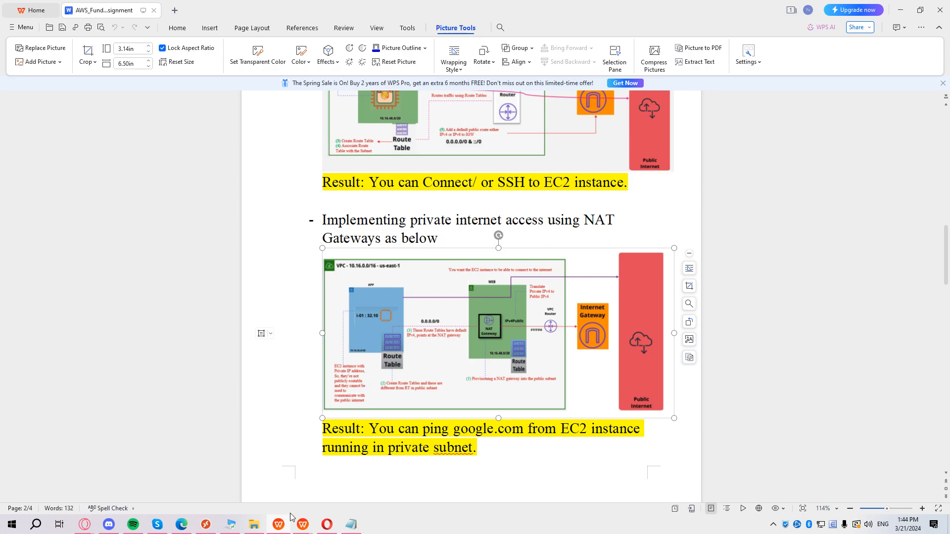
Open Tag Editor via the Resource Groups search, keeping the current region unchanged.
left_click(900, 11)
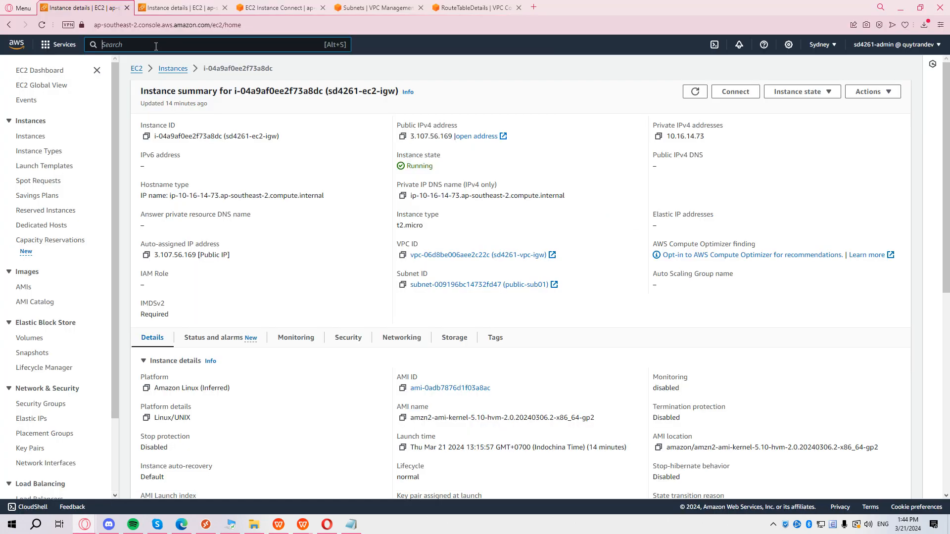
type("res")
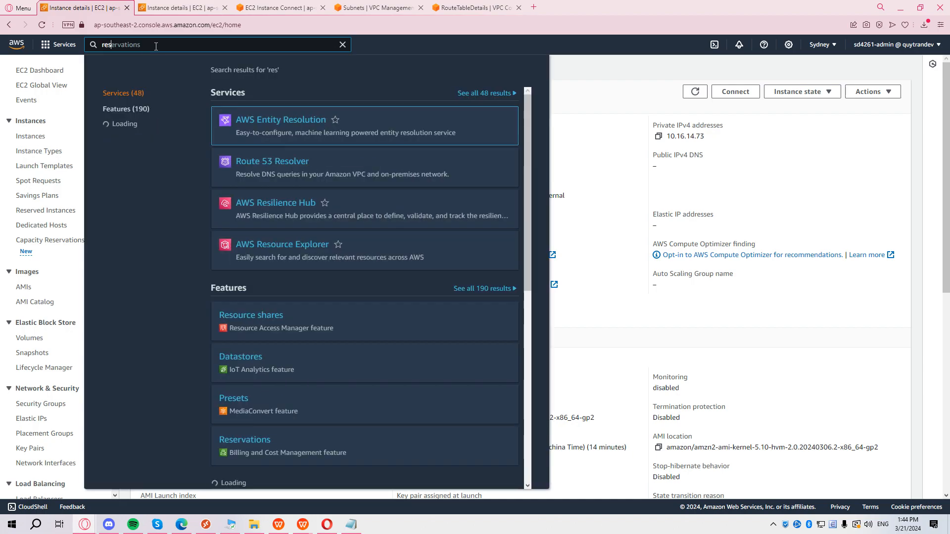
type("ource group")
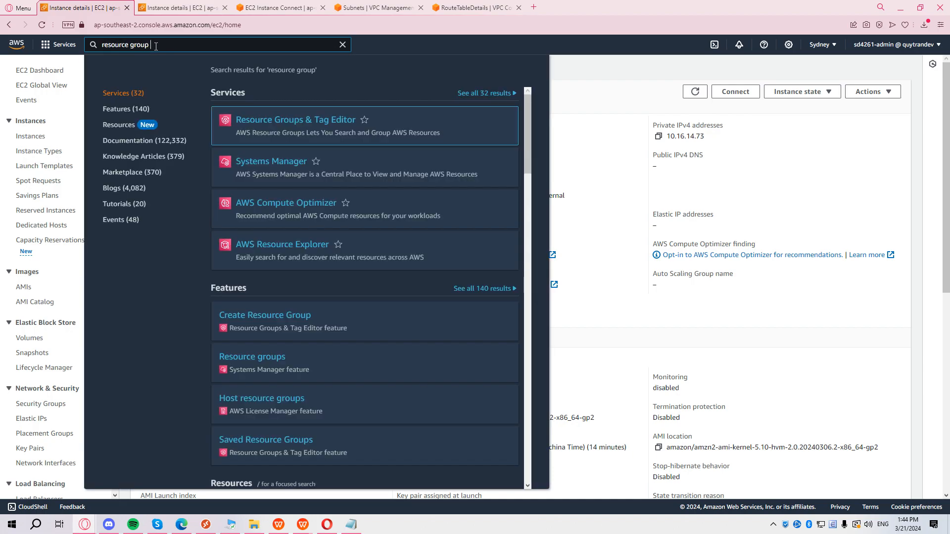
left_click(322, 120)
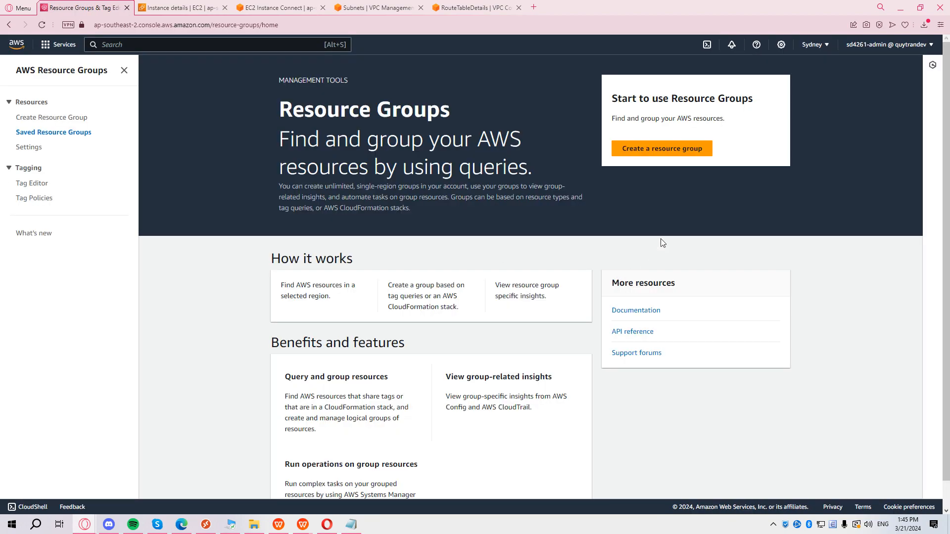
left_click(39, 184)
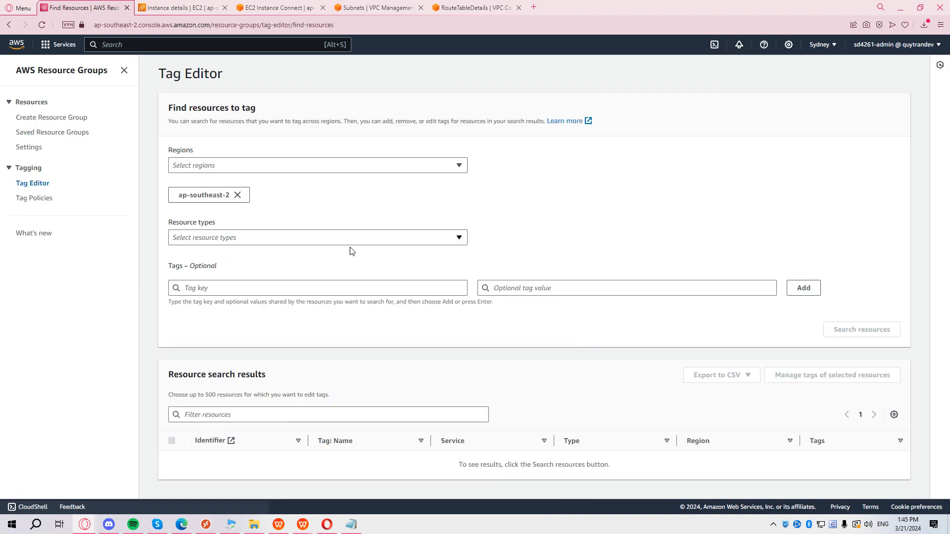
left_click(834, 48)
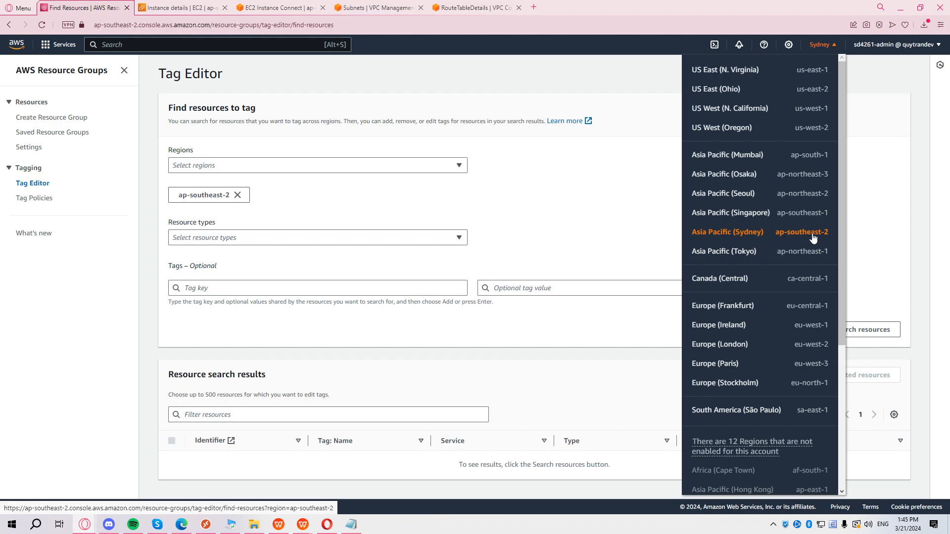
left_click(900, 232)
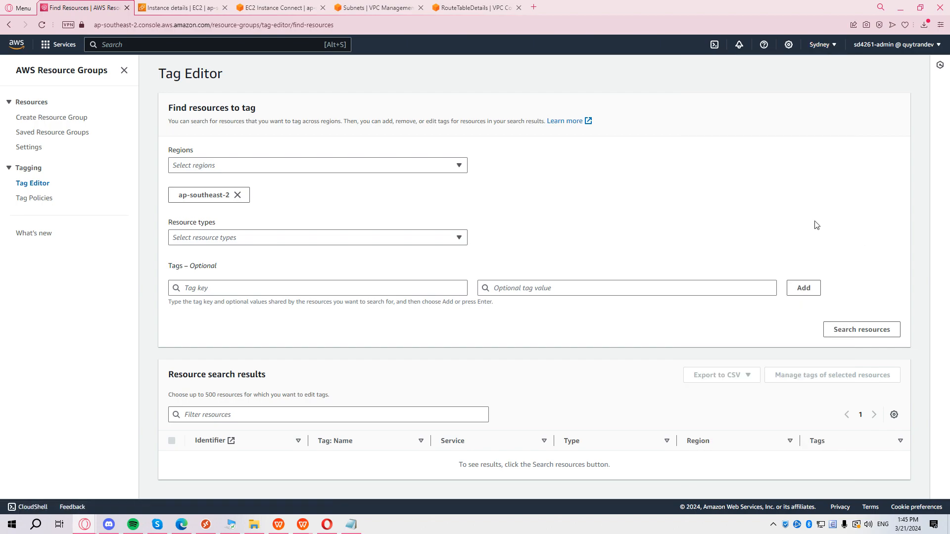
left_click(286, 165)
left_click(287, 164)
Search all supported resource types for tag key aws-fund and review the 10 results.
left_click(305, 242)
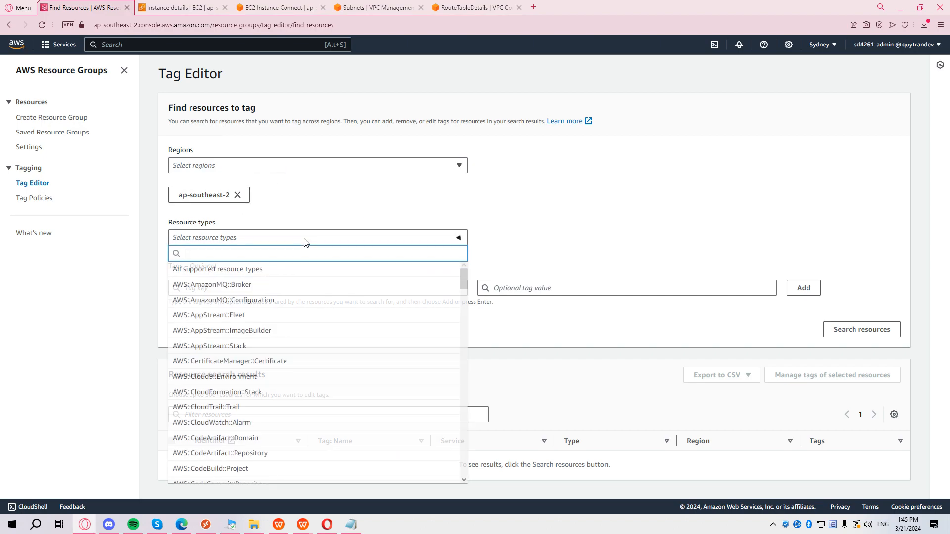
left_click(294, 271)
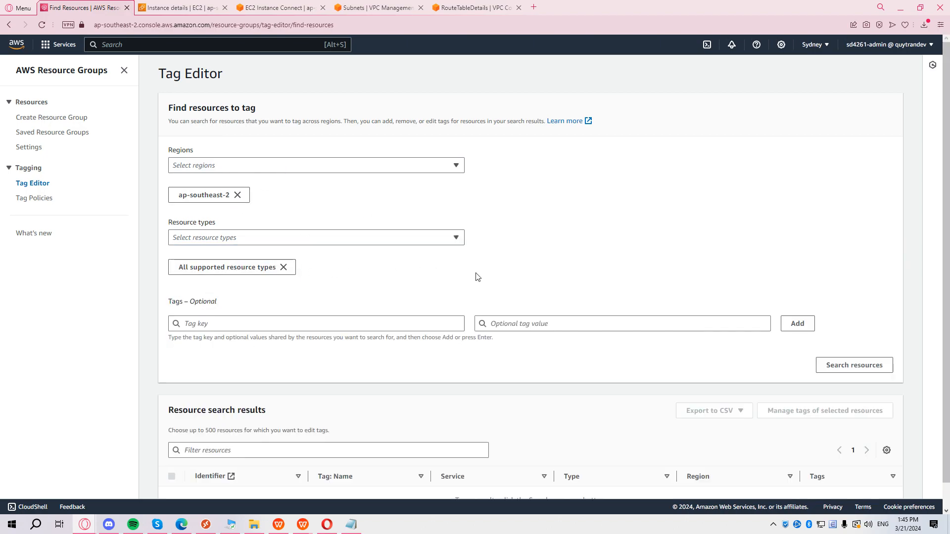
left_click(297, 327)
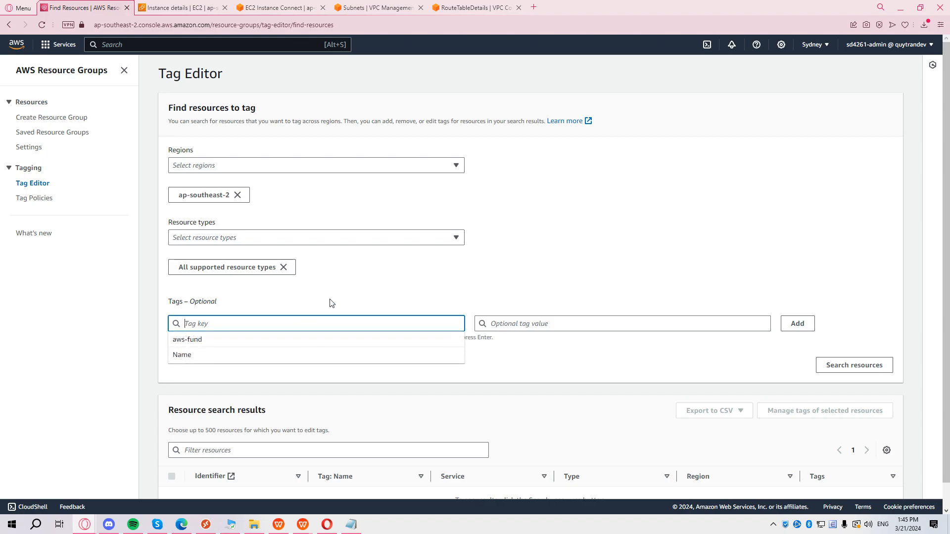
left_click(272, 343)
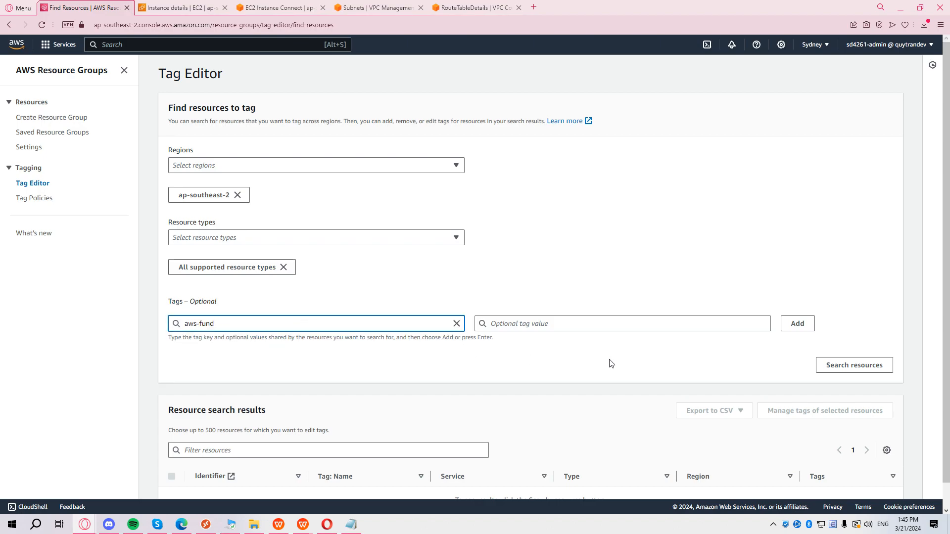
scroll(614, 359, "down", 1)
left_click(883, 342)
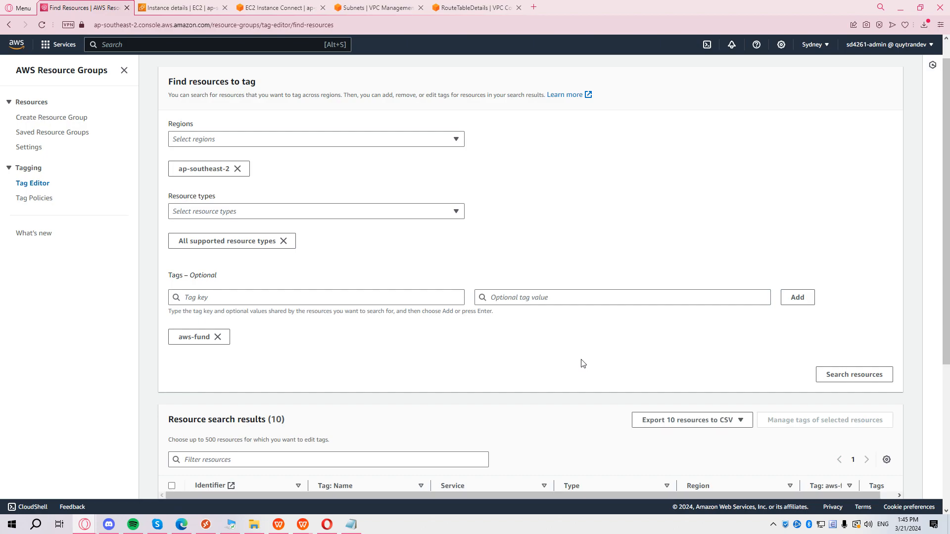
scroll(589, 363, "down", 5)
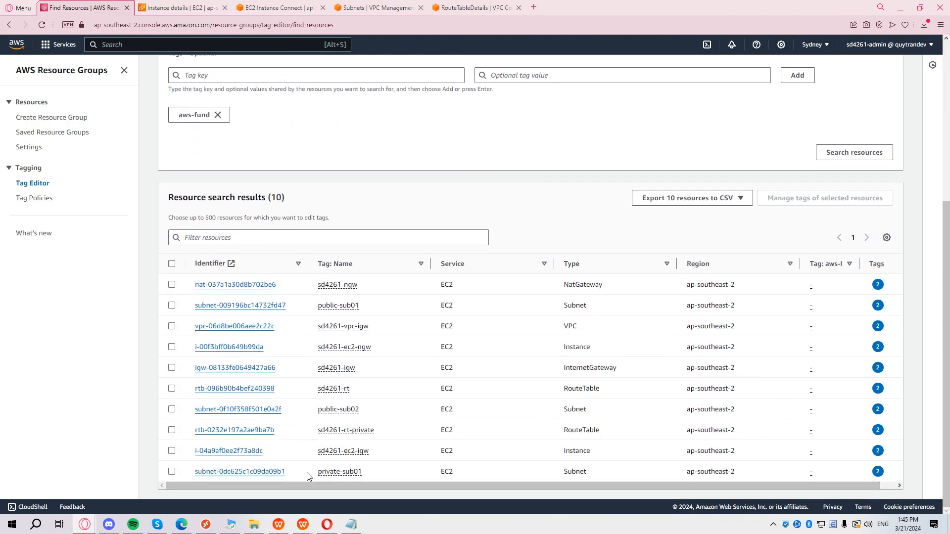
left_click_drag(306, 475, 265, 285)
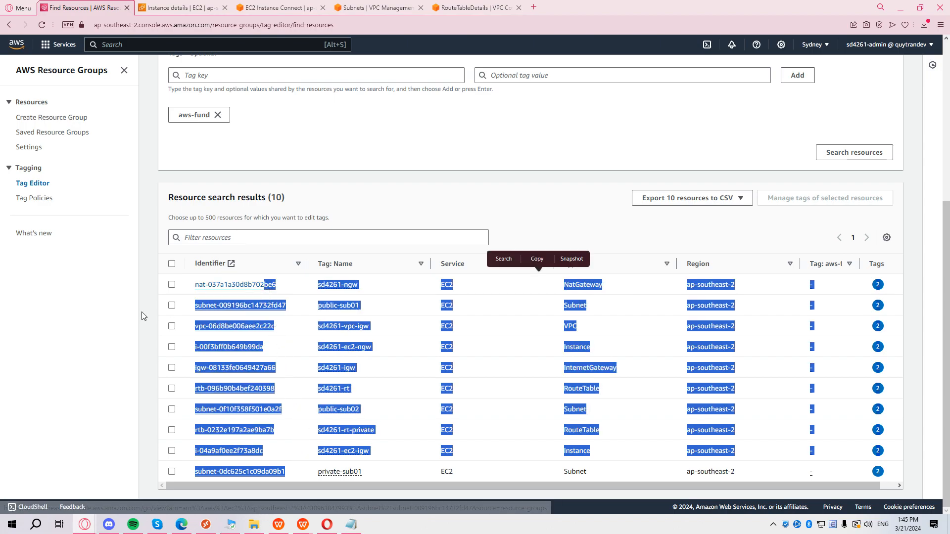
left_click(142, 316)
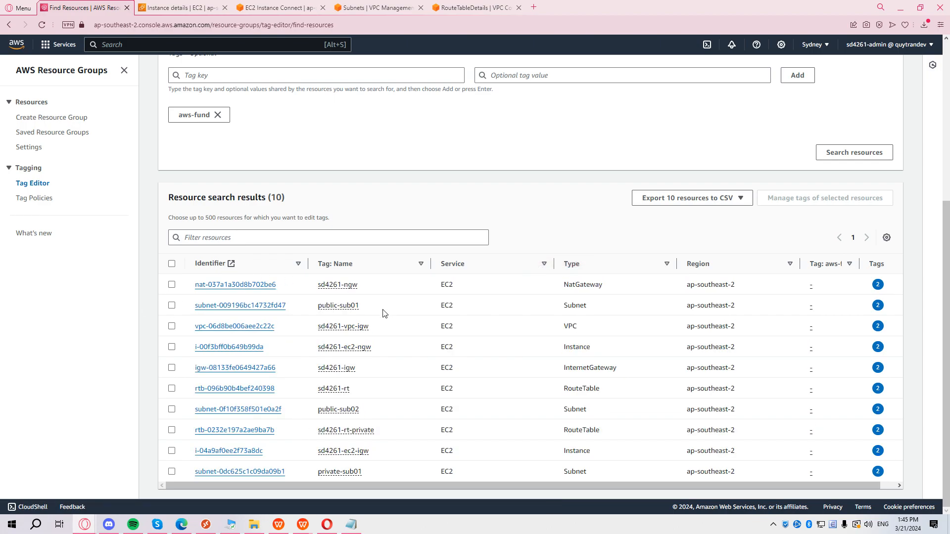